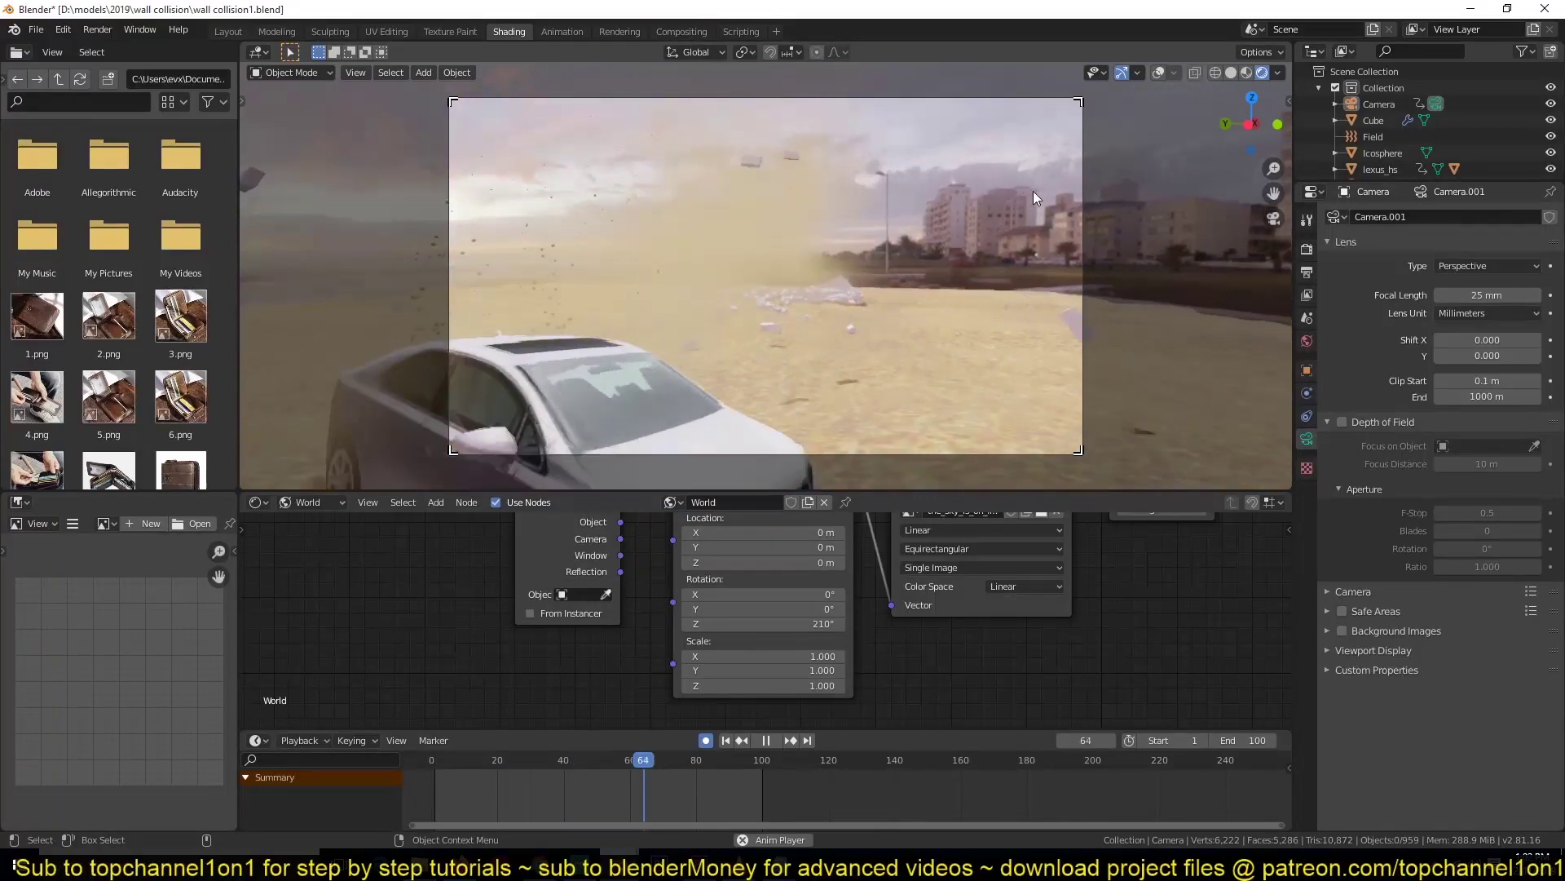
middle_click_drag(1034, 191, 500, 248)
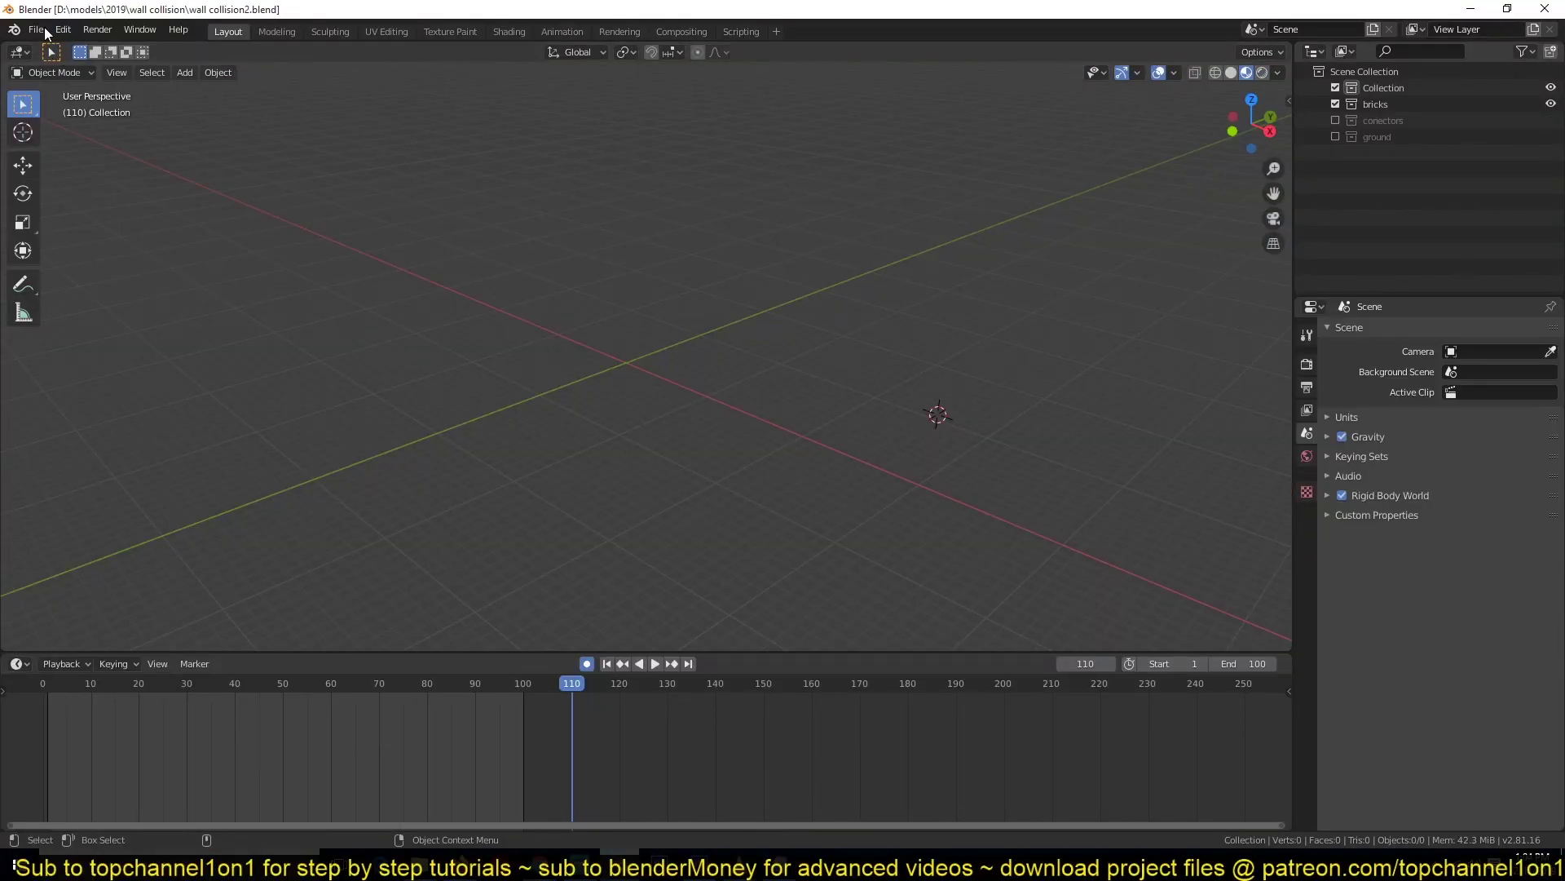
- Bring the lexus_hs car model into the scene and delete the unneeded extra object
left_click(36, 30)
mouse_move(95, 248)
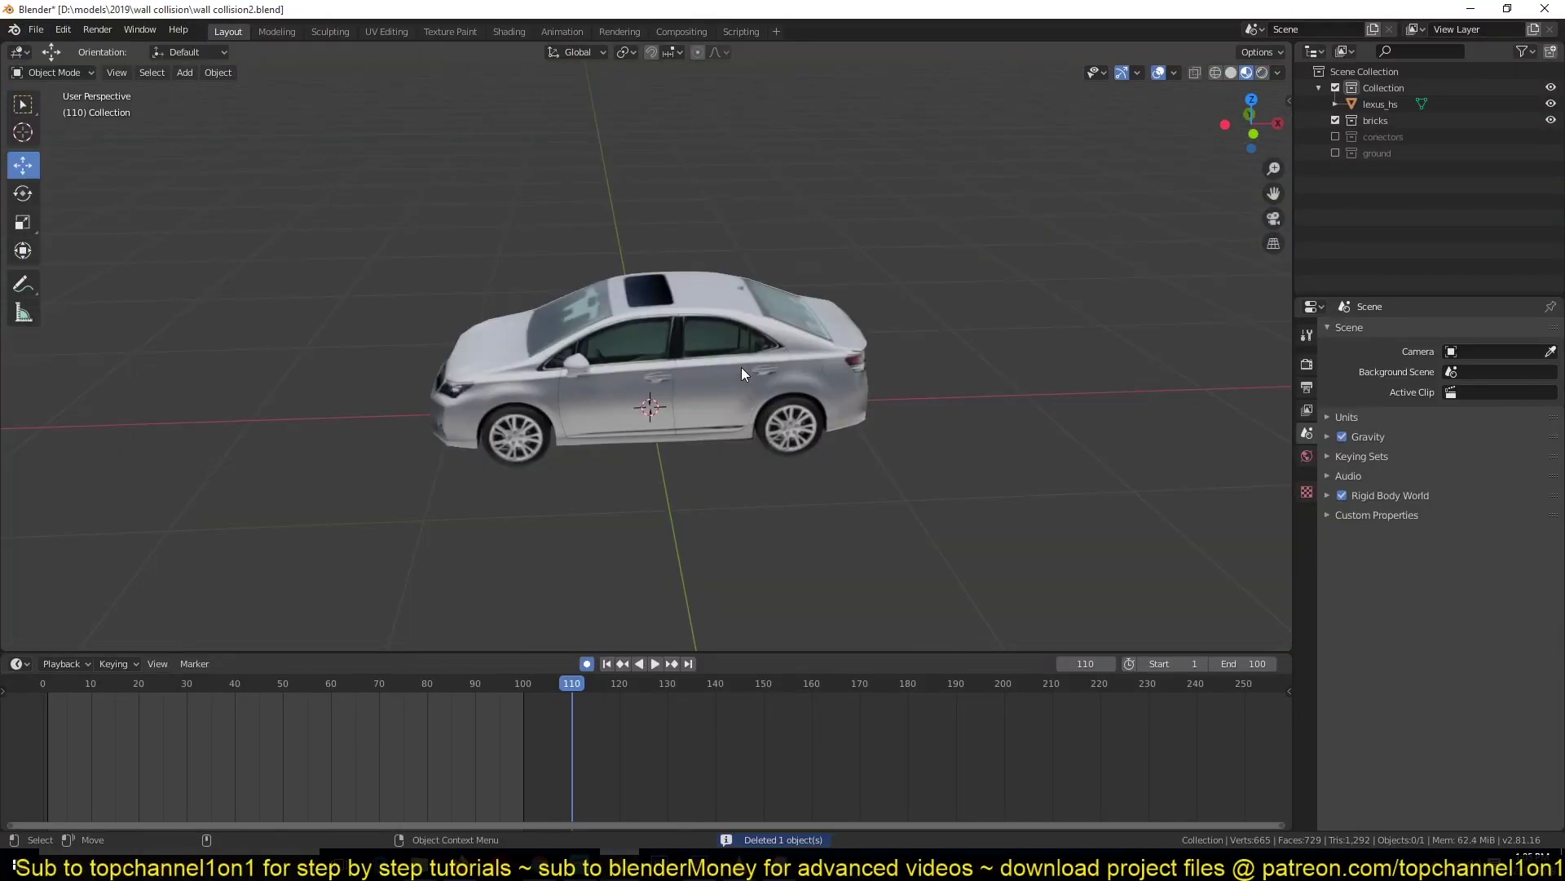
key("Delete")
- Add a ground plane under the car, enlarge it, and stretch it about 2.76 times along X into a long road
key("shift+a")
left_click(763, 382)
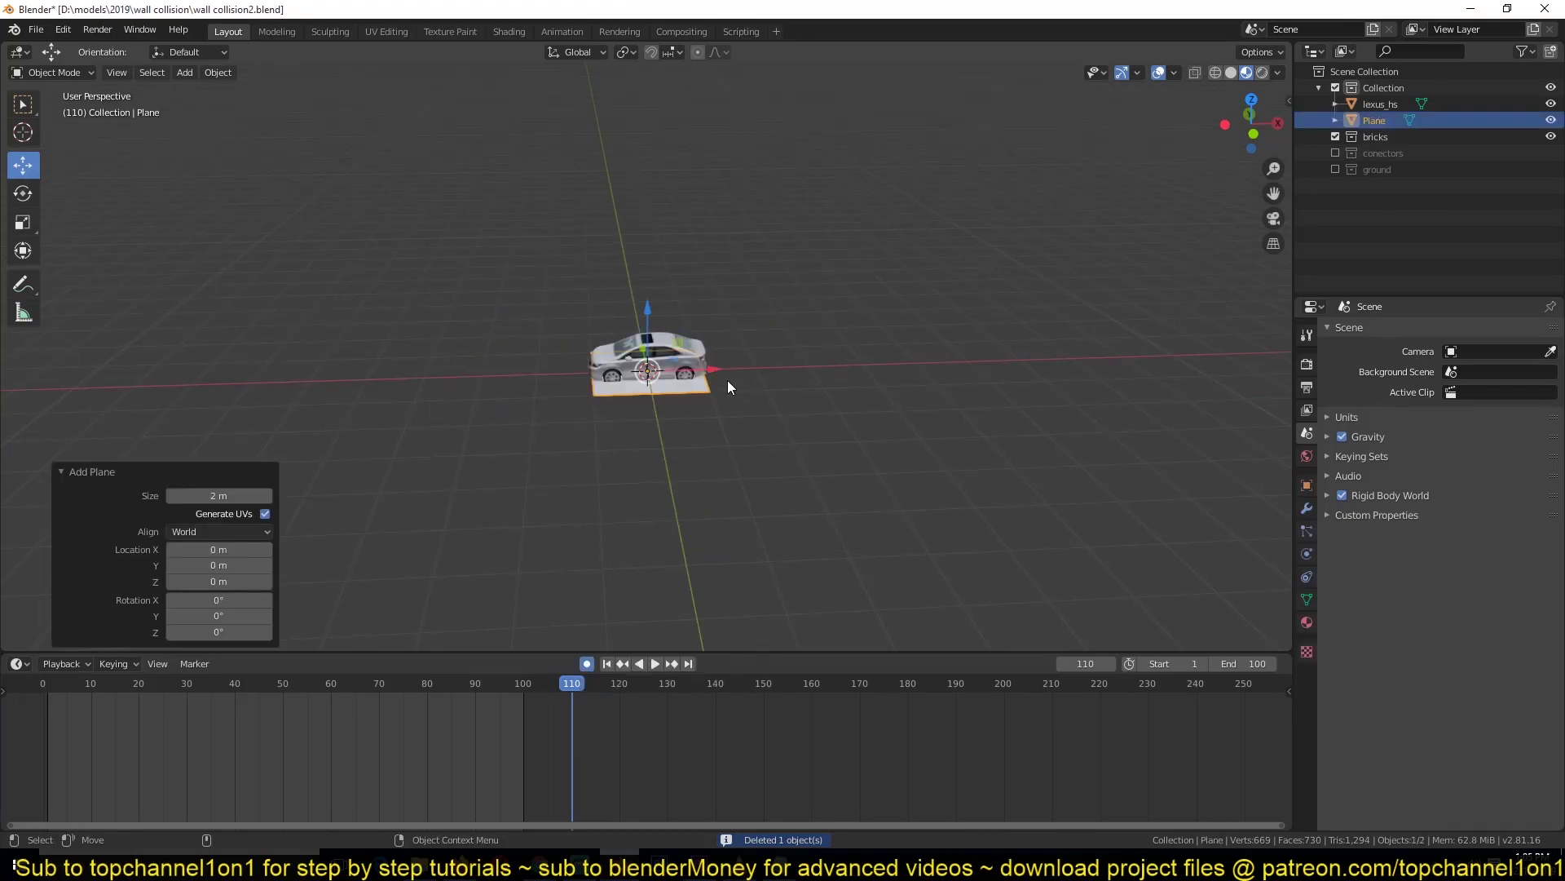
key("s")
key("Return")
key("s")
key("x")
left_click(1109, 360)
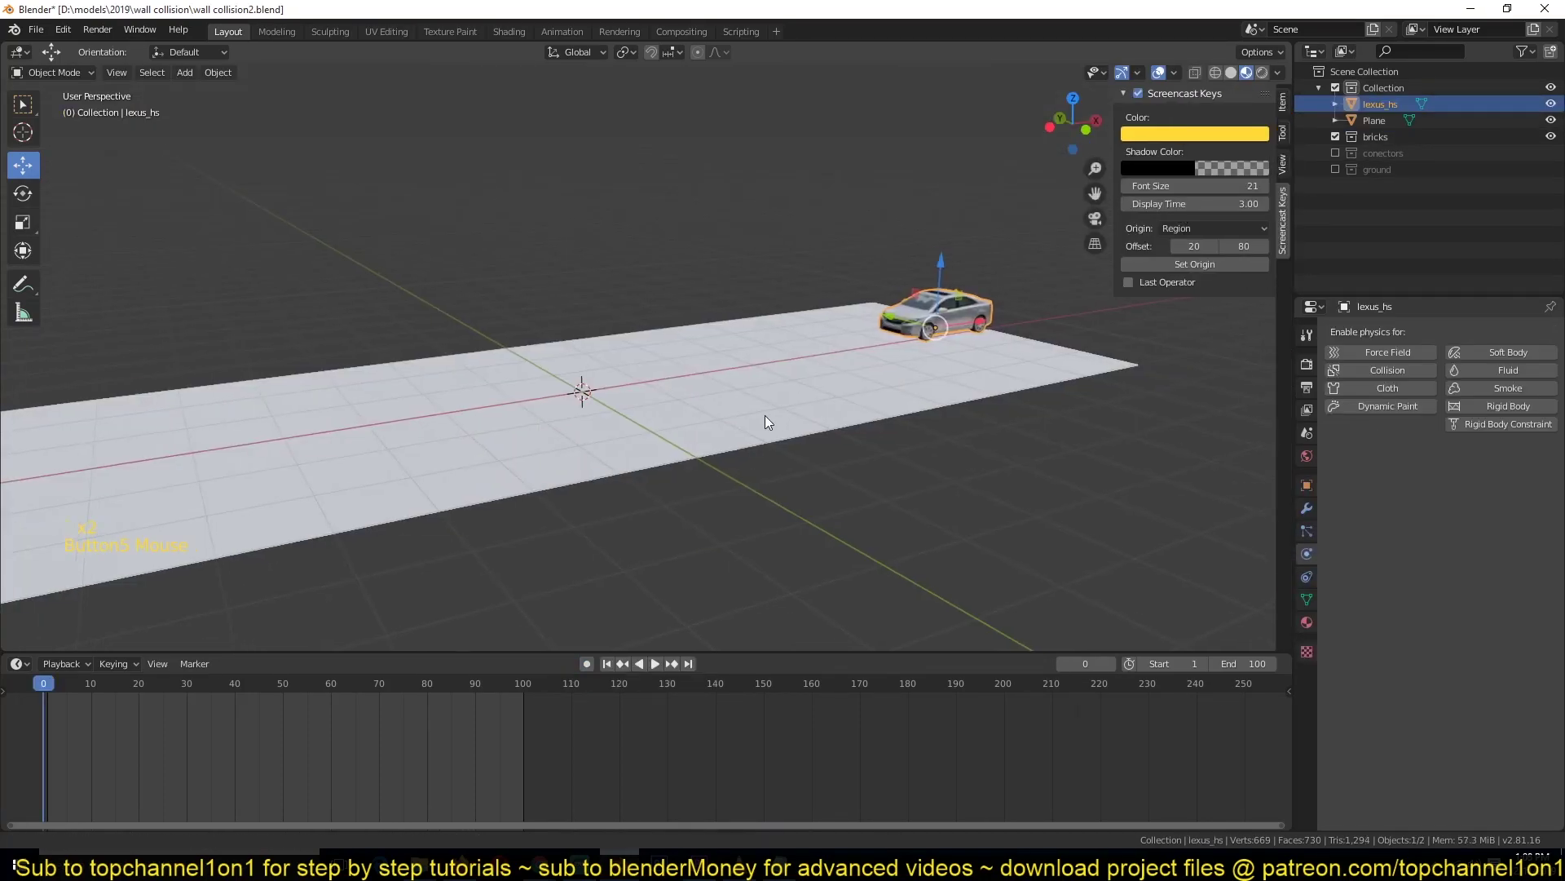
scroll(915, 333, "down", 2)
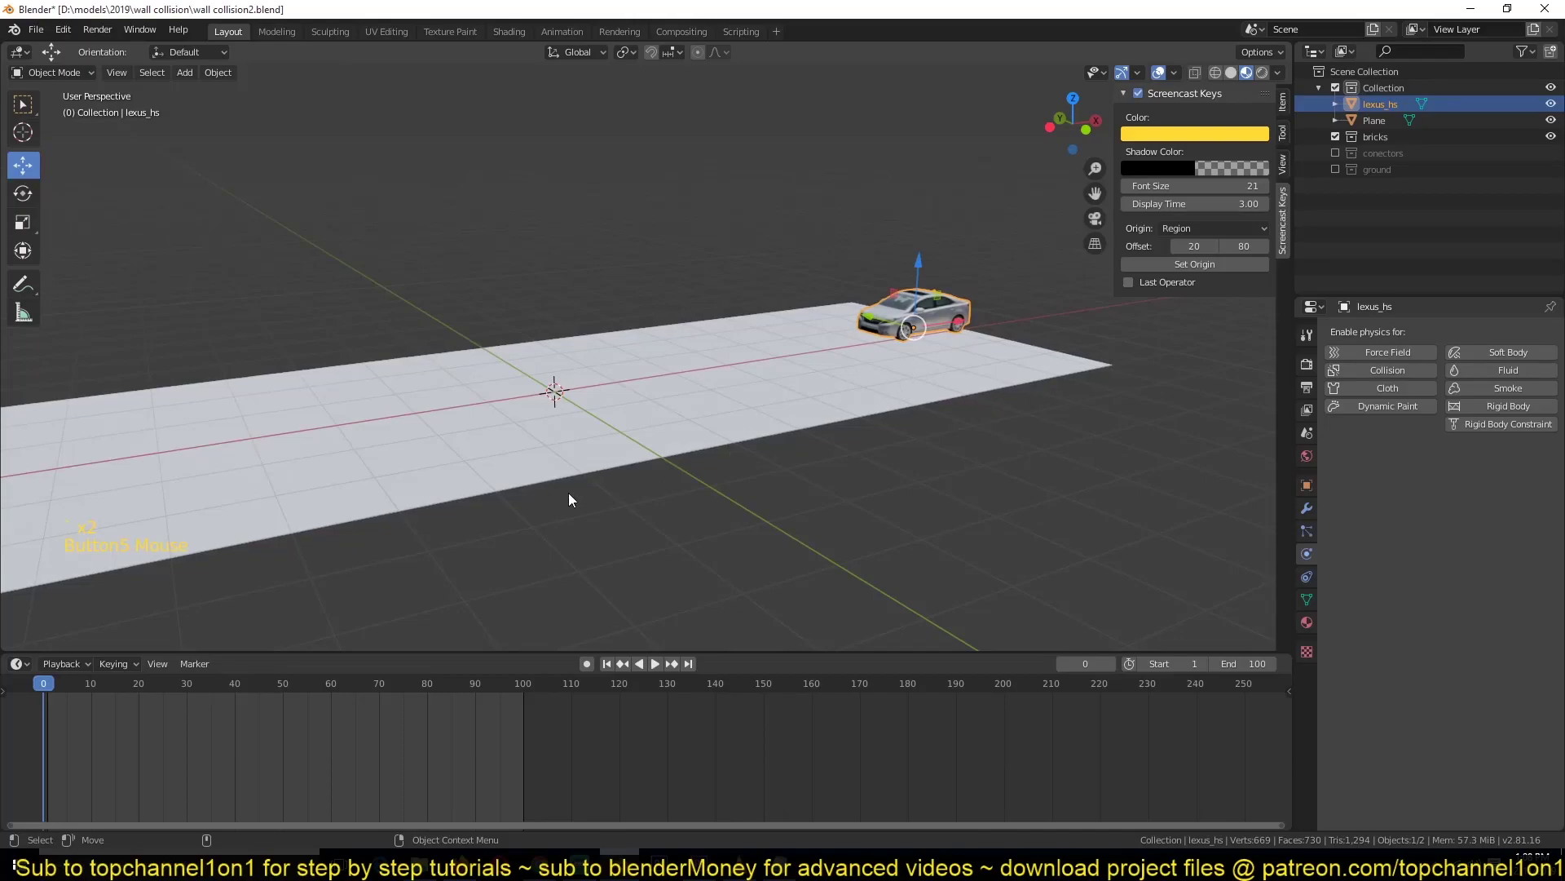
- Turn on auto keying and animate the car moving along the plane's X direction with keyframes at frames 0 and 25
middle_click_drag(755, 407, 707, 416)
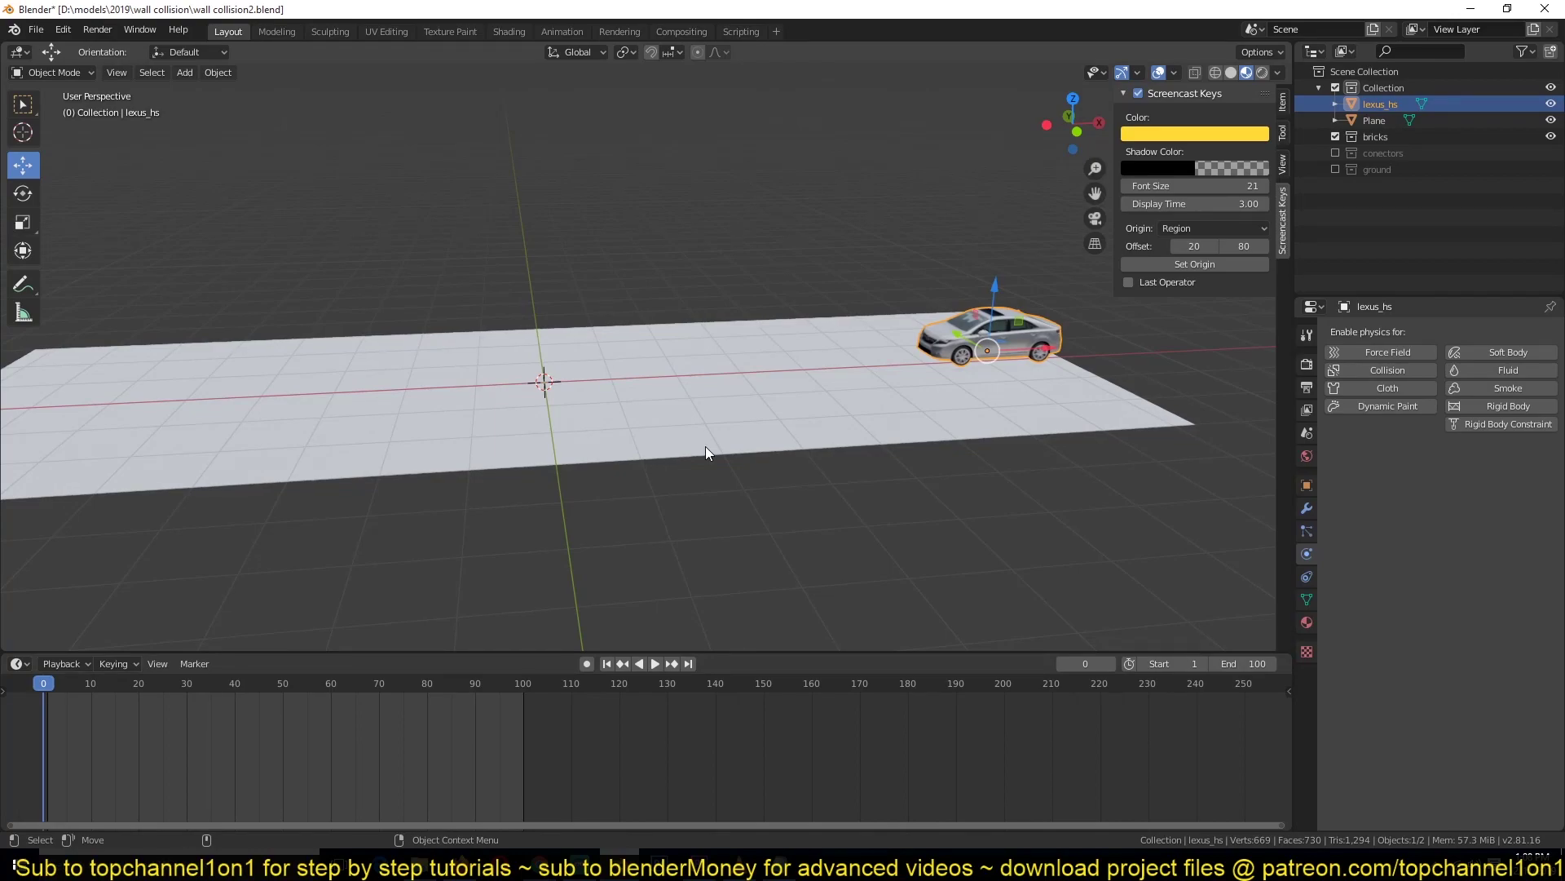
scroll(706, 446, "down", 1)
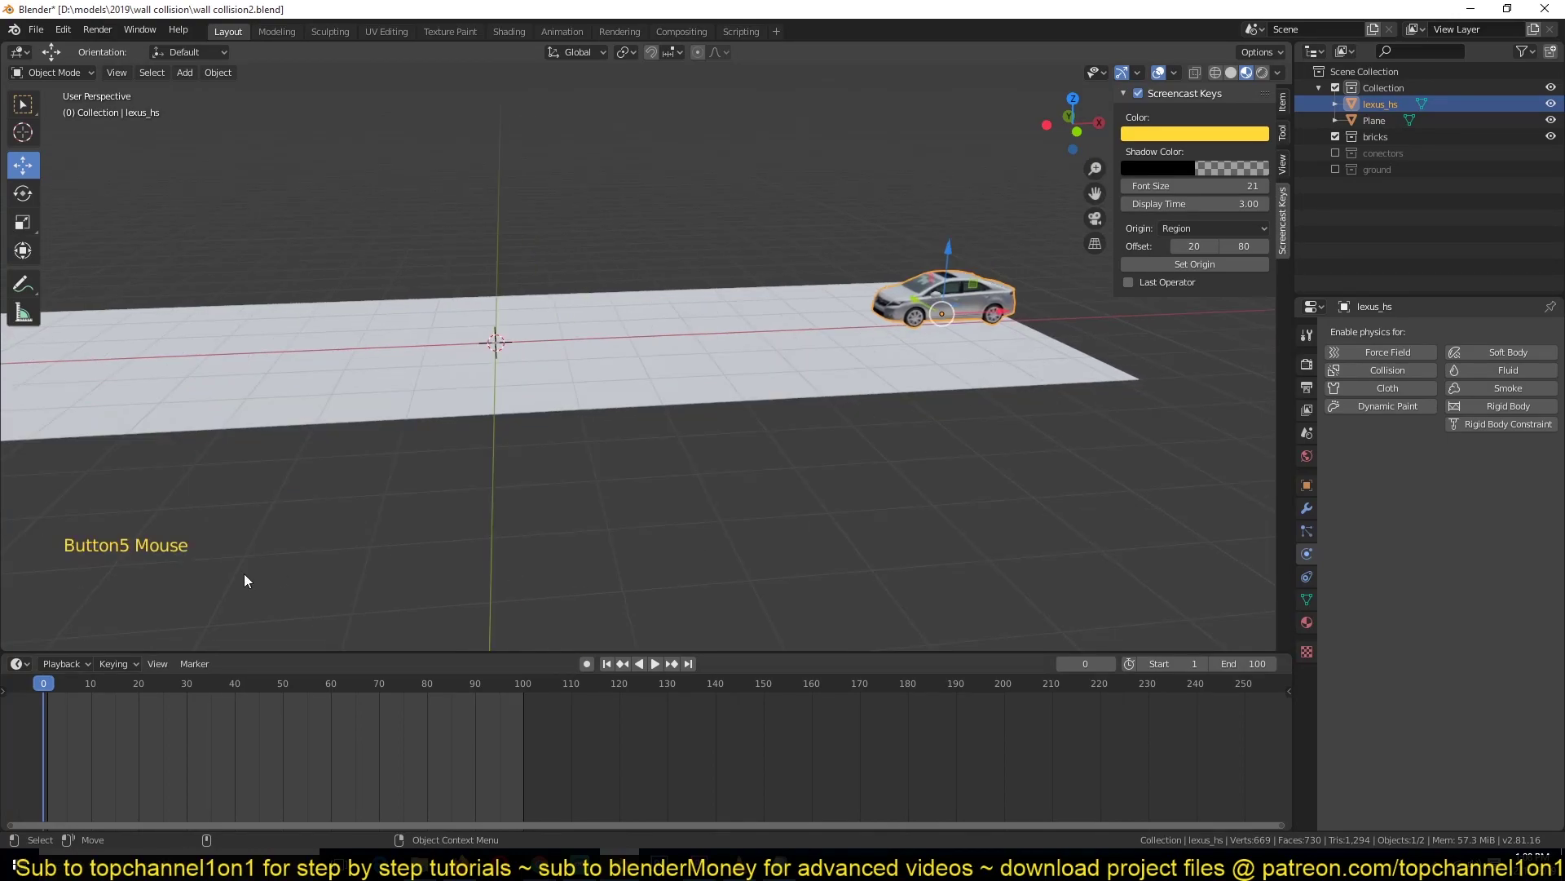
left_click(586, 663)
left_click_drag(977, 321, 176, 319)
right_click(163, 701, "shift")
right_click(49, 702, "shift")
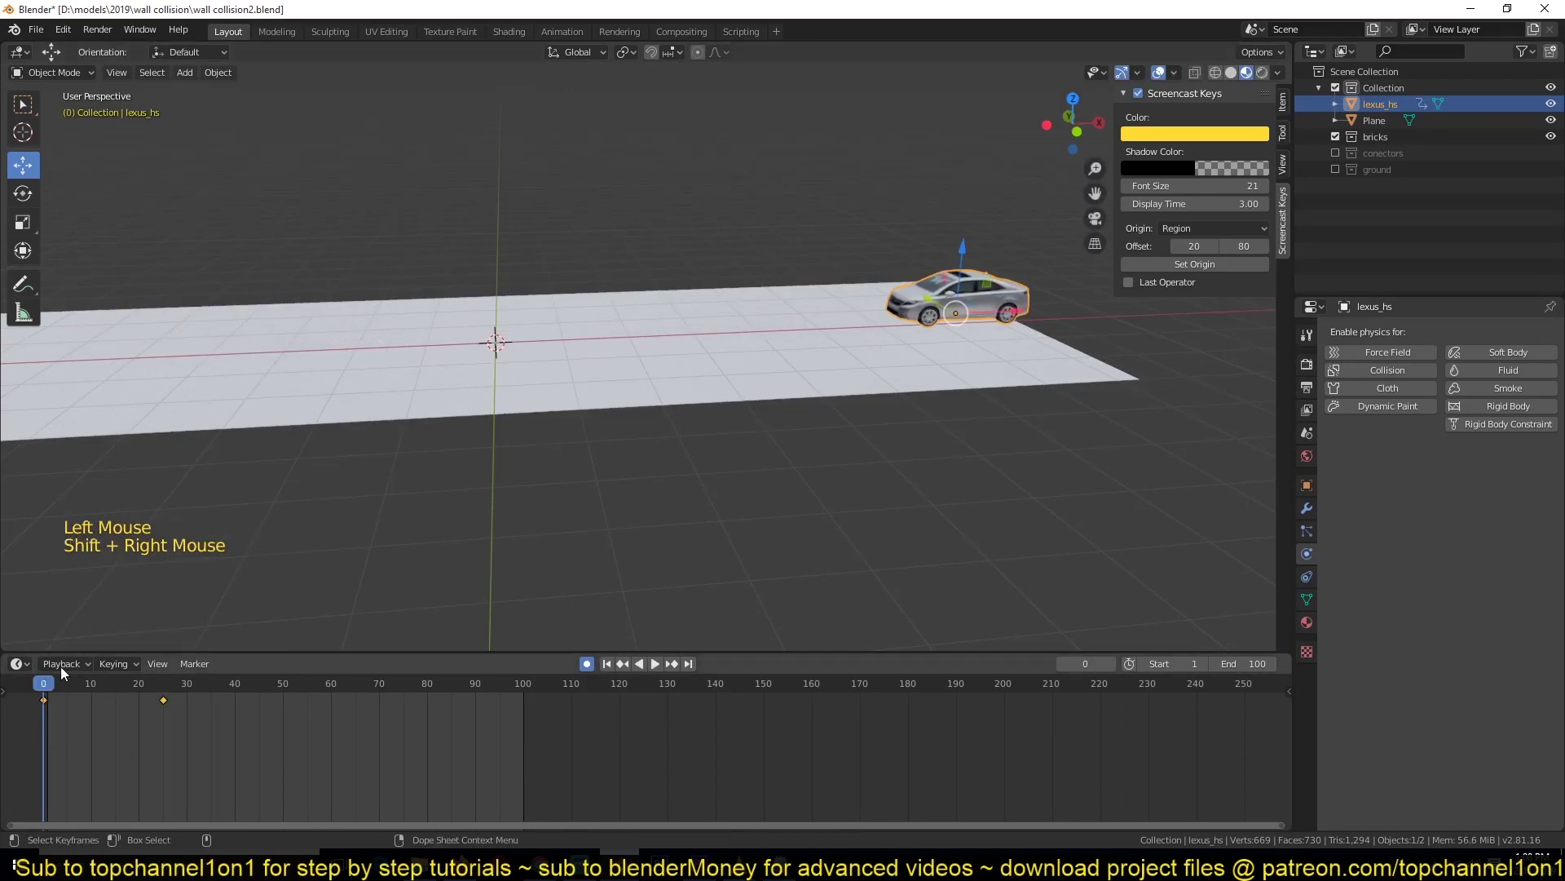
- Play back the car's keyframed motion and scrub to frame 16
key("space")
key("Escape")
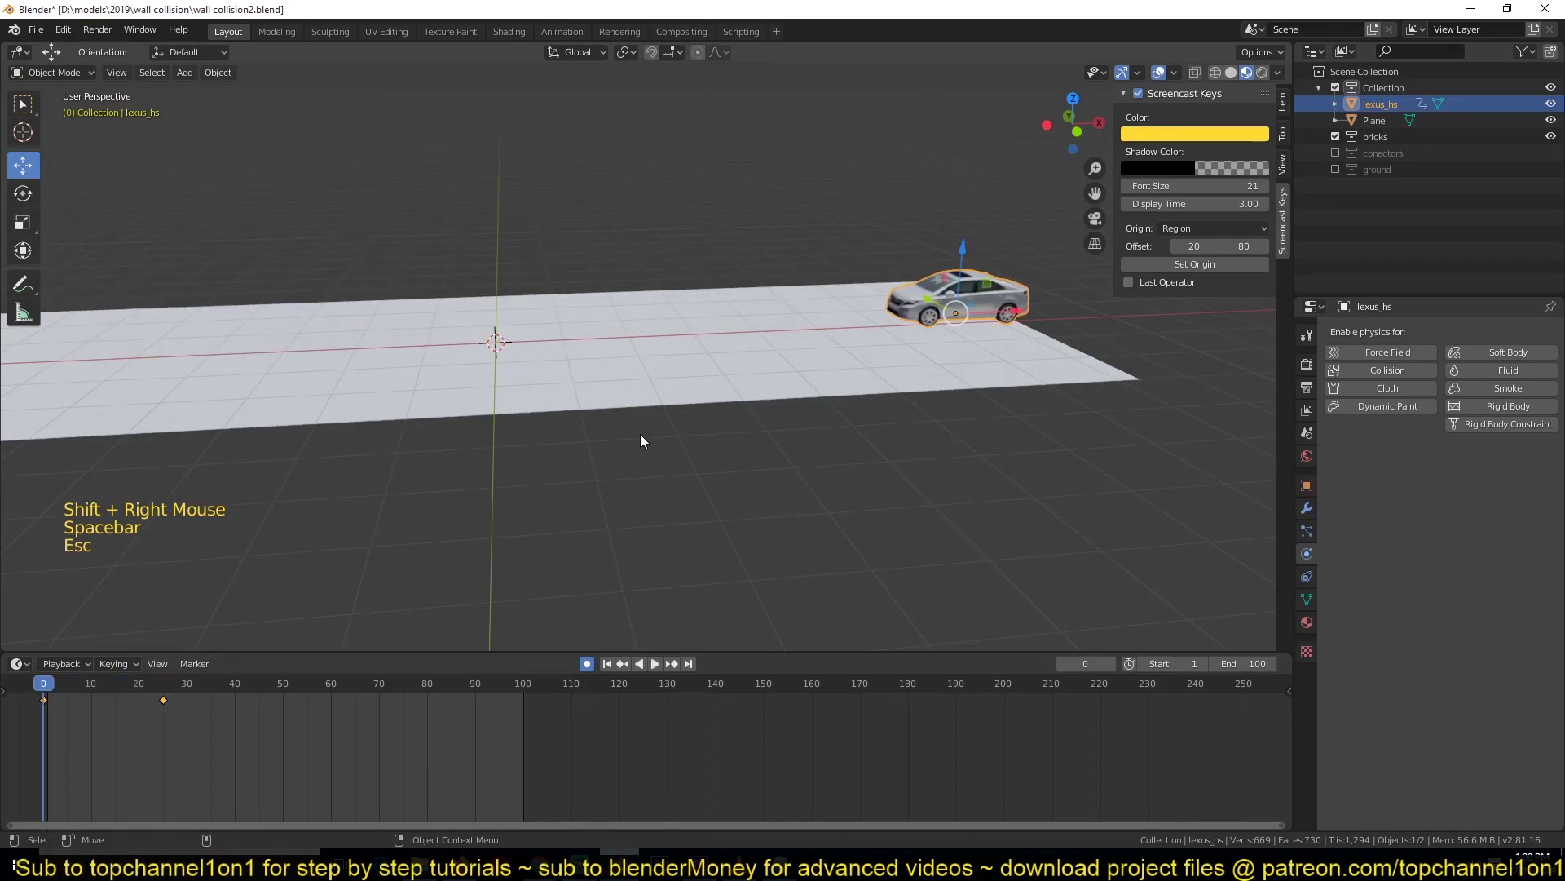
right_click(119, 706, "shift")
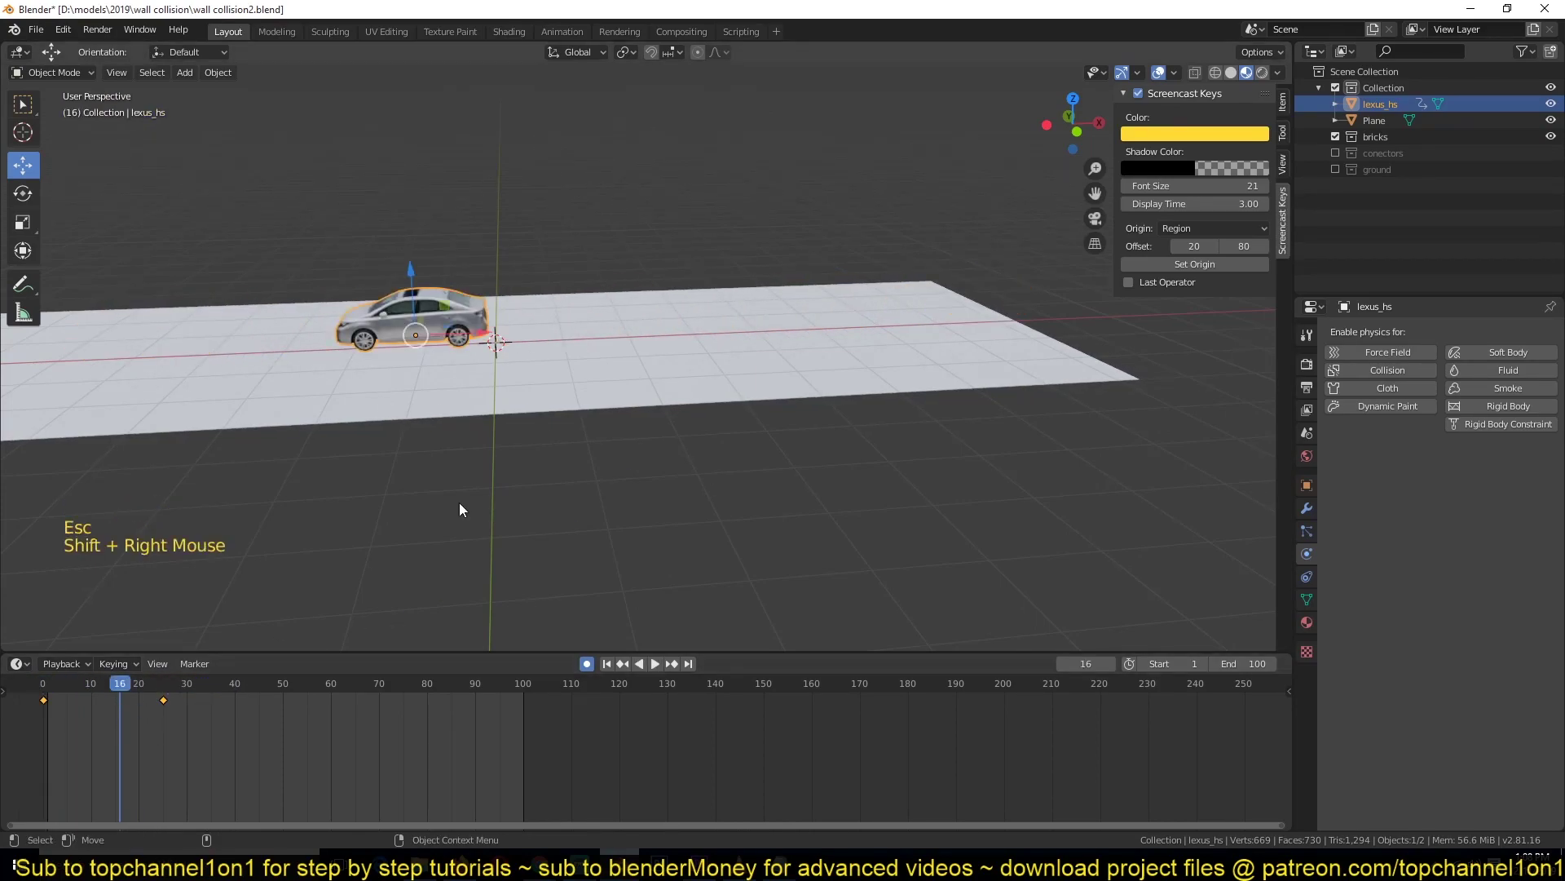
- At frame 10, make the car an active rigid body and keyframe its Animated option on
right_click(121, 708, "shift")
mouse_move(121, 708)
right_mouse_down("shift")
mouse_move(140, 711)
mouse_move(91, 711)
right_mouse_up("shift")
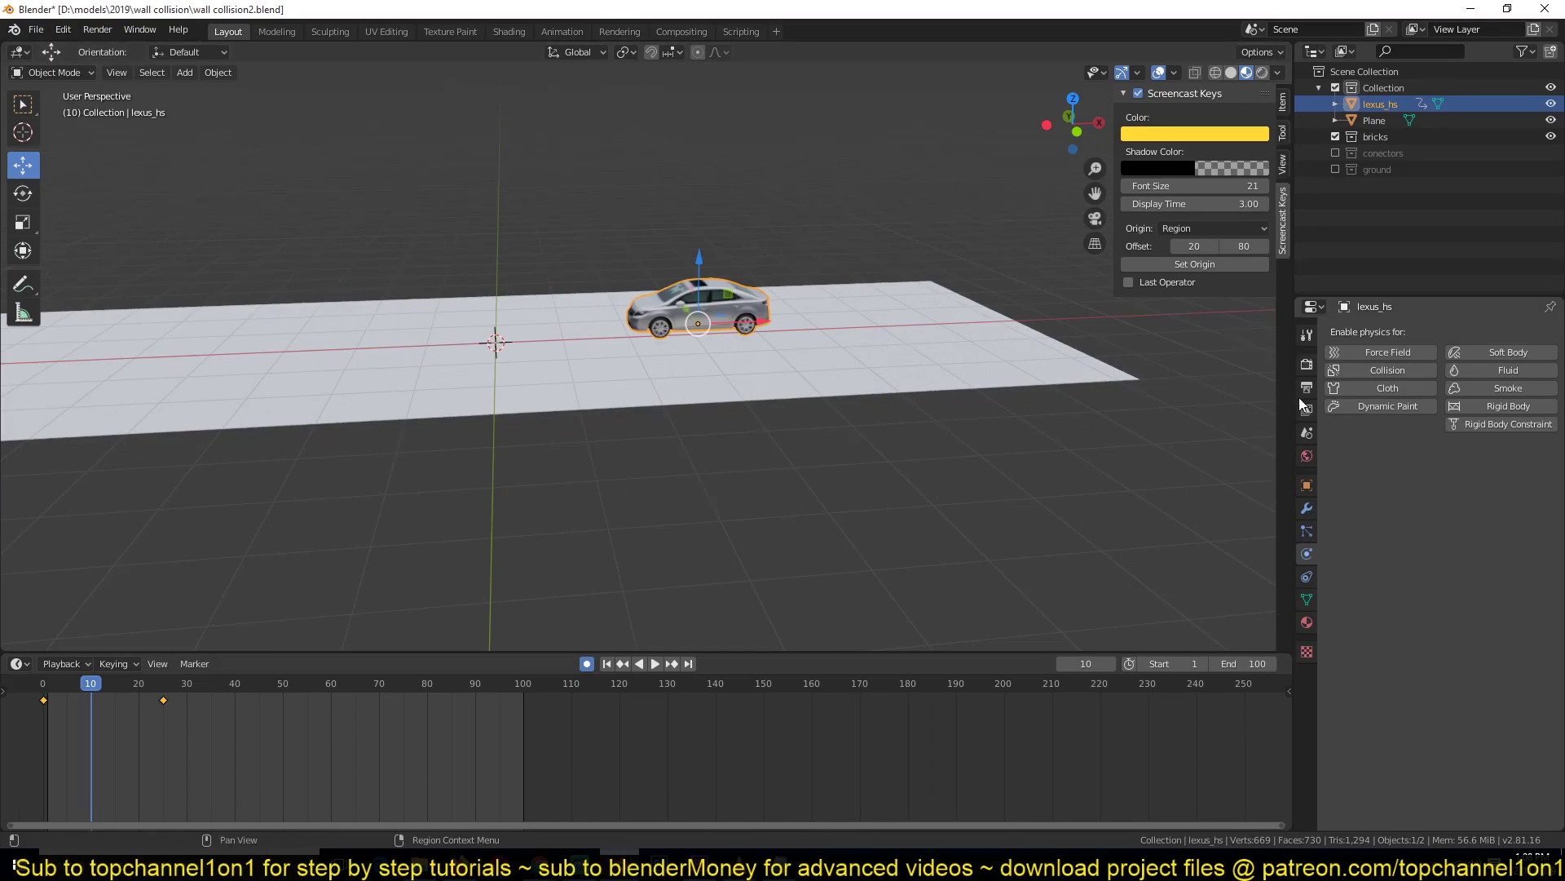
left_click(1485, 405)
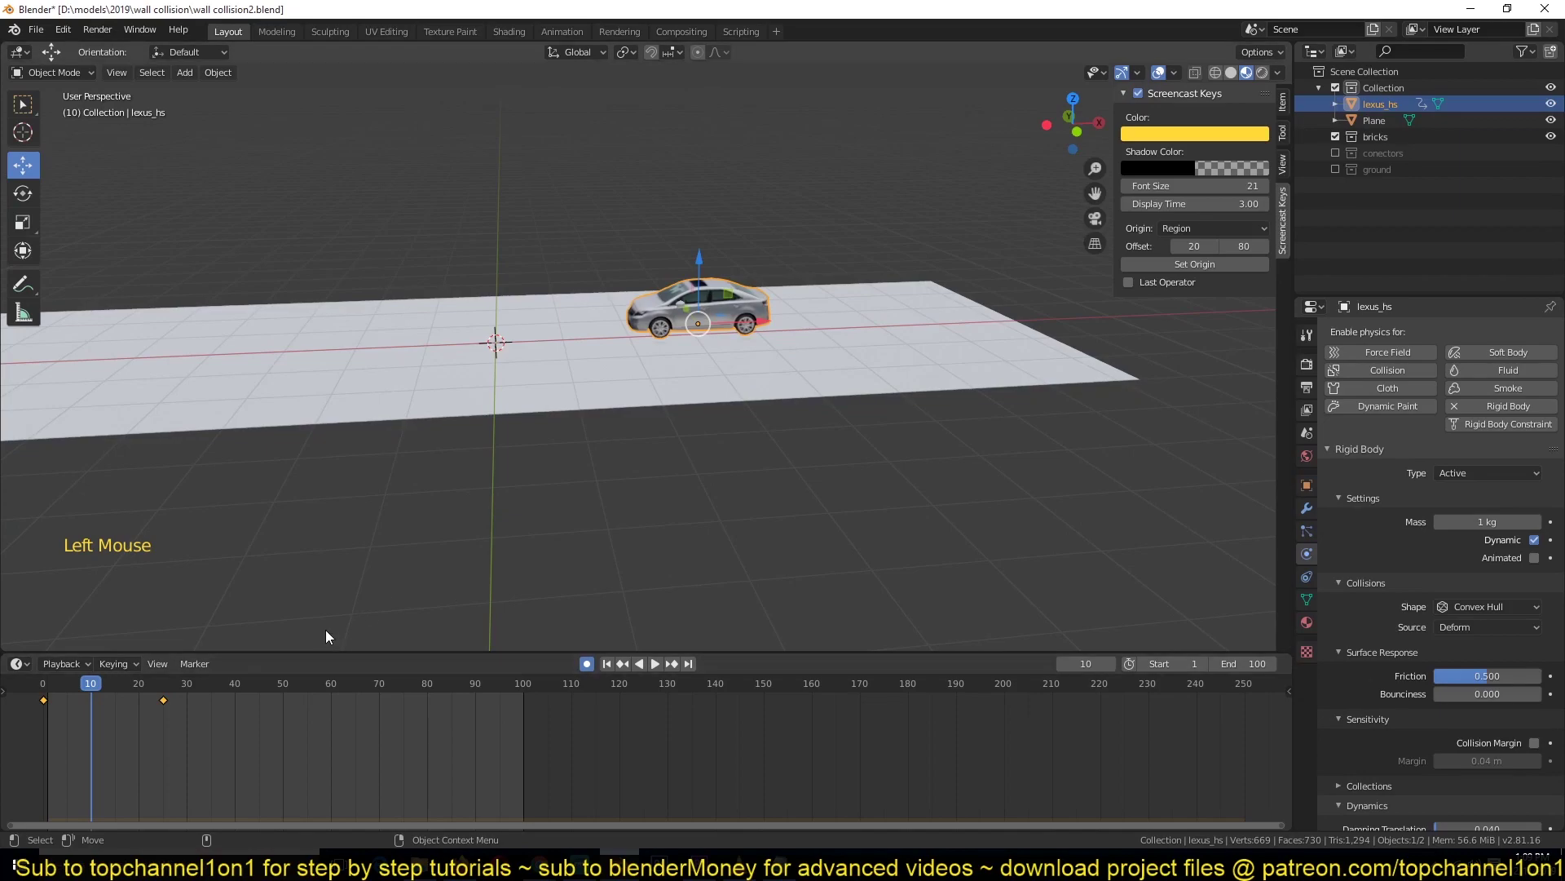
left_click(1535, 559)
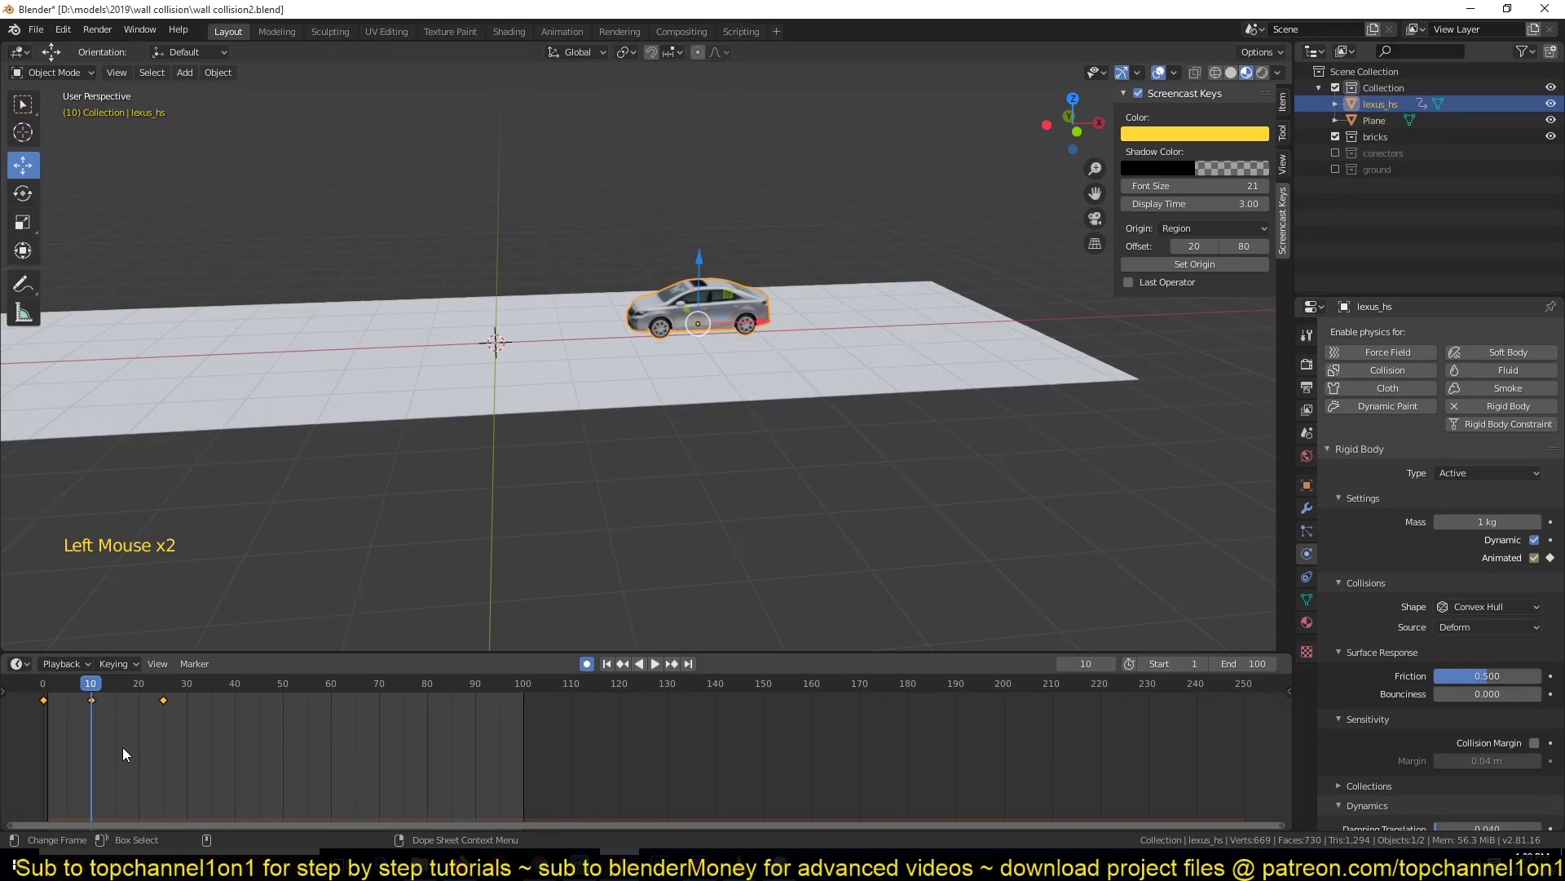
- At frame 11, keyframe the car's rigid body Animated option off
key("Right")
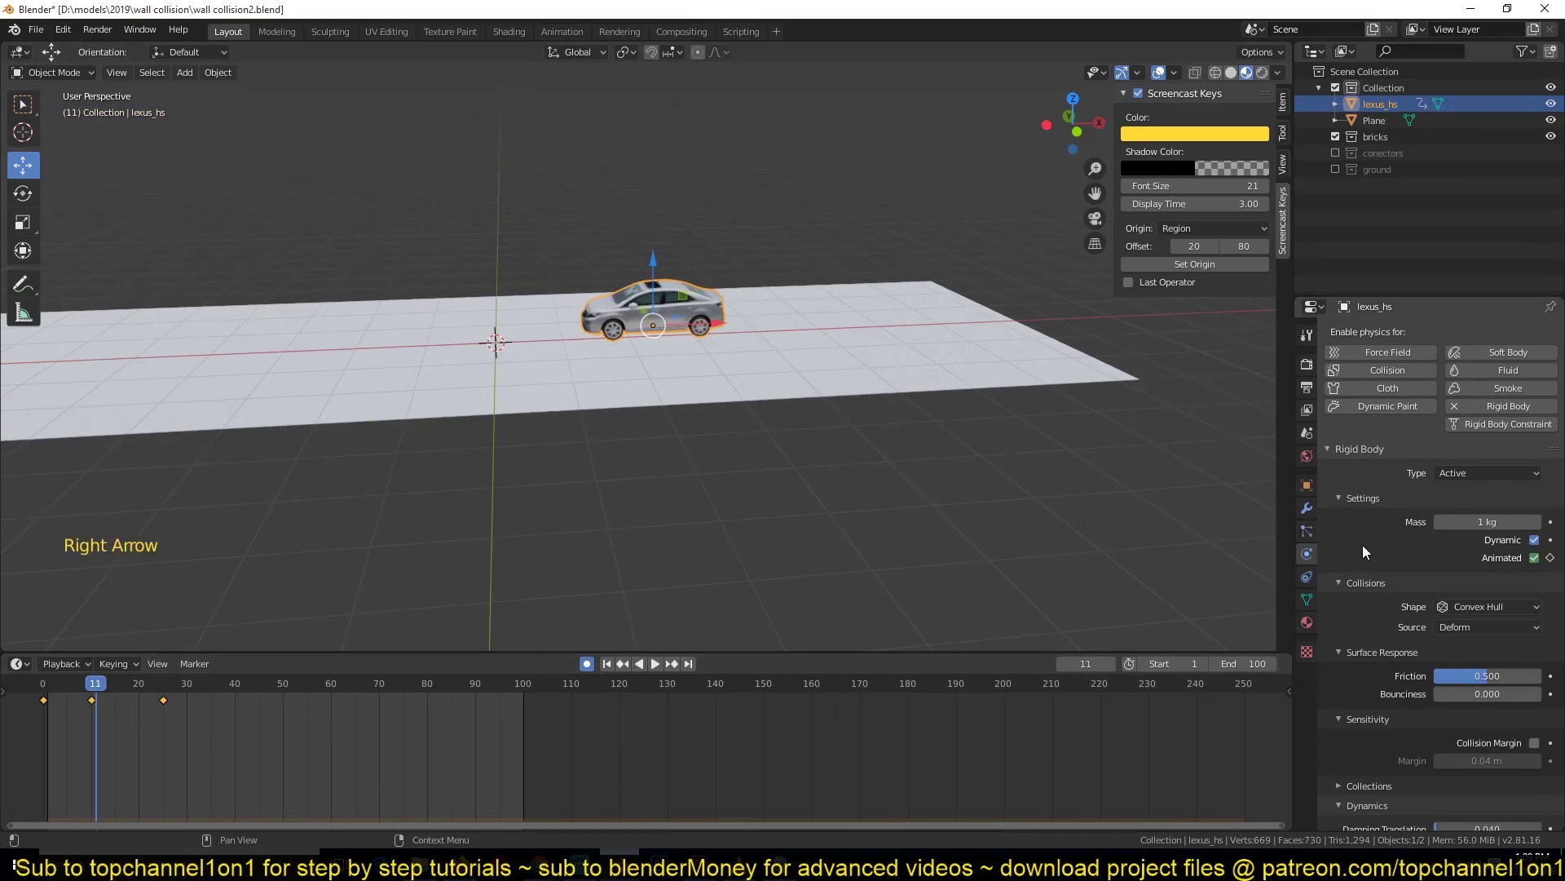
left_click(1549, 558)
left_click(1533, 558)
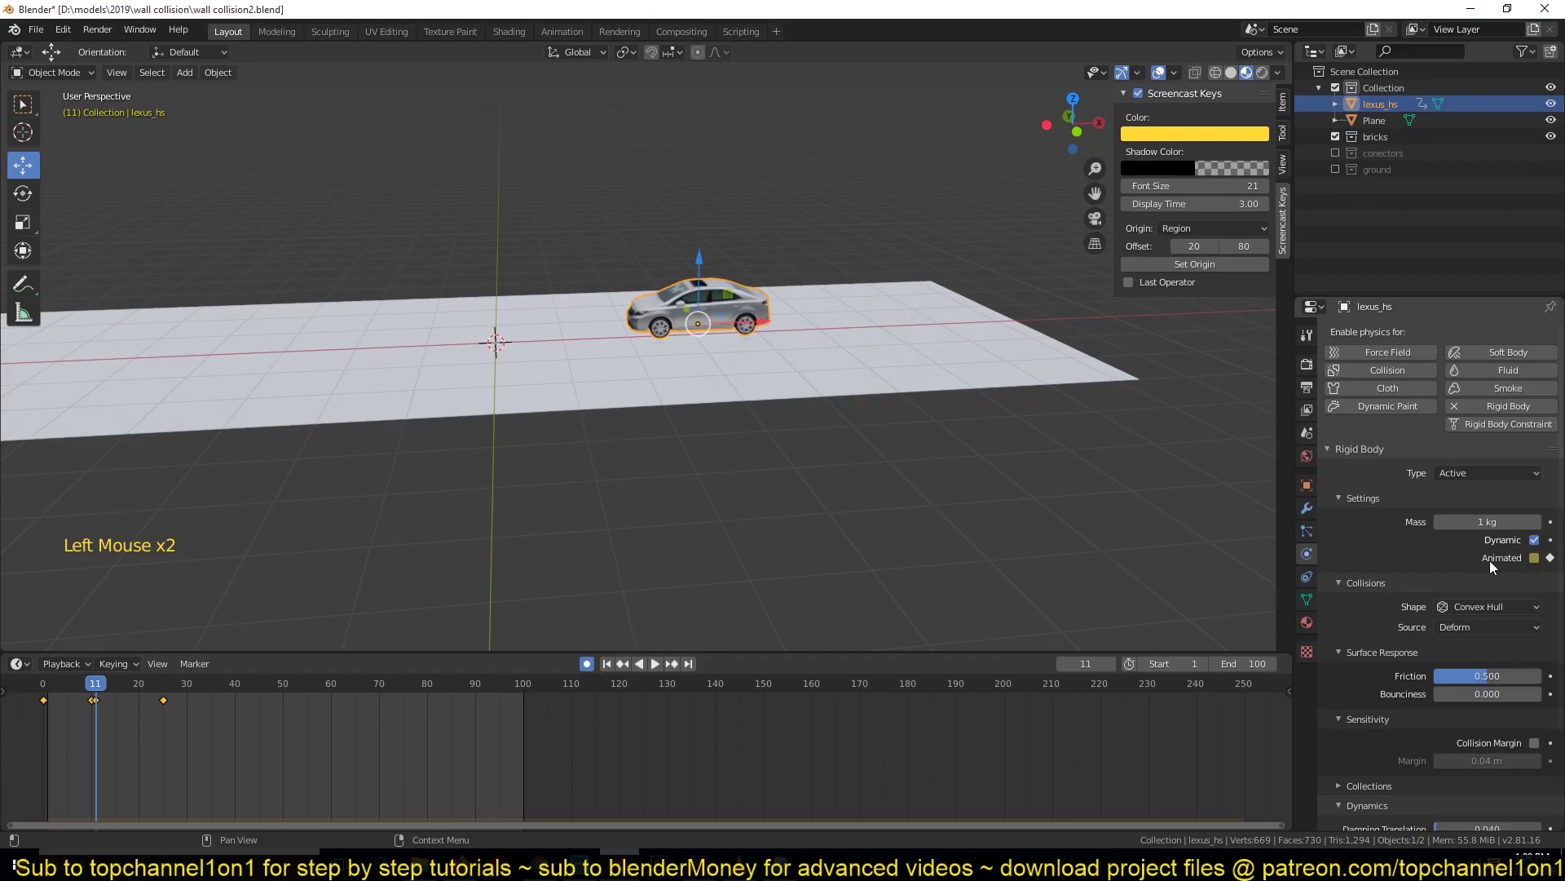
- Play the simulation from frame 0 and scrub to frame 11 to check the car's switch from keyframes to physics
key("shift")
right_click(40, 708, "shift")
key("space")
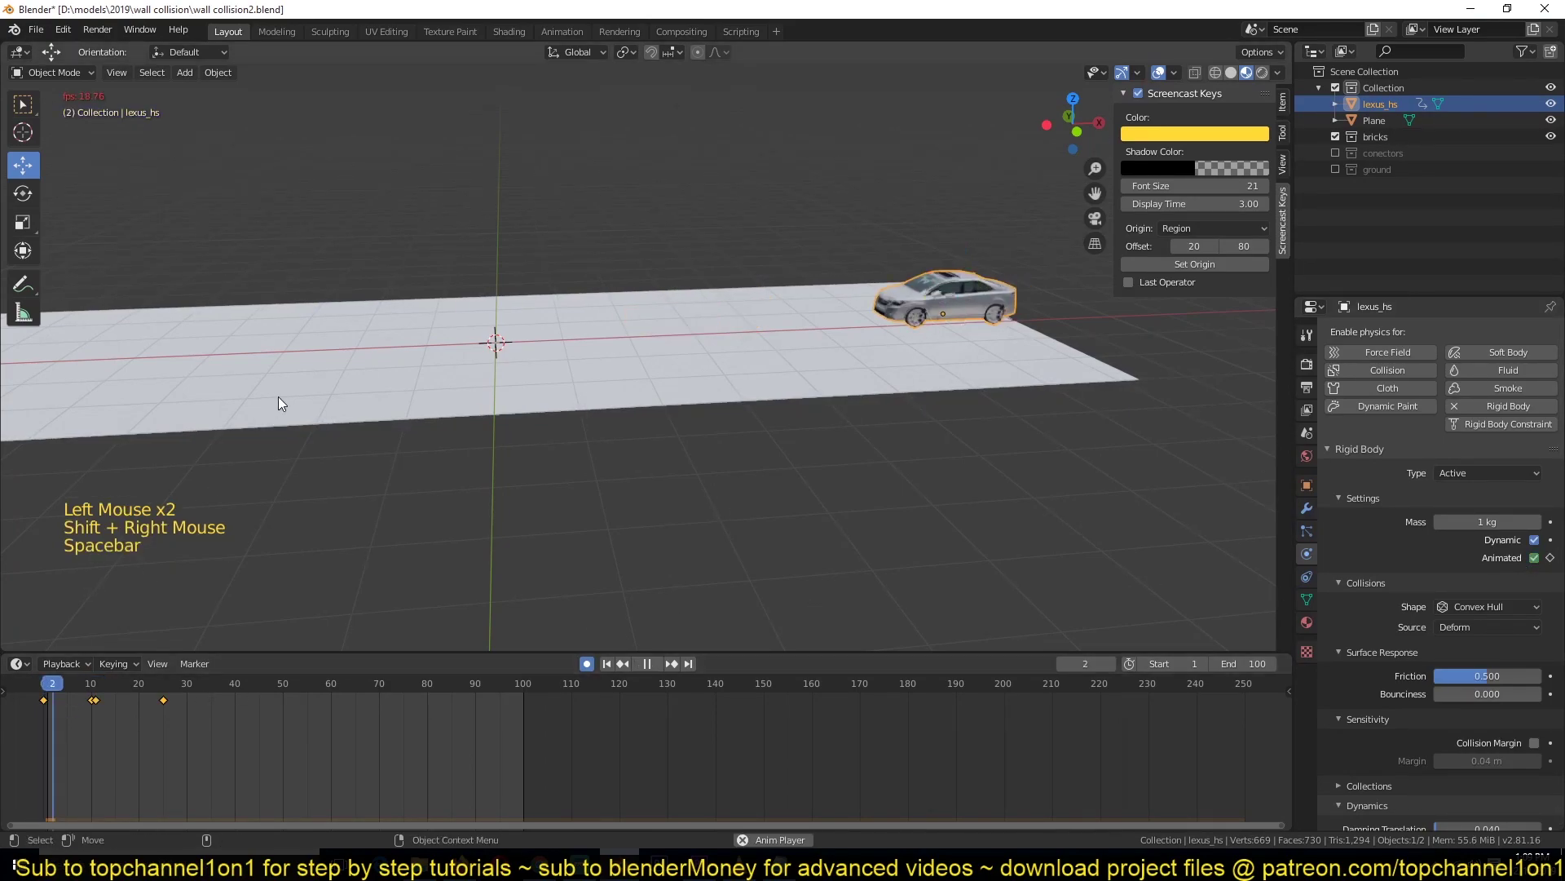
key("Escape")
key("shift")
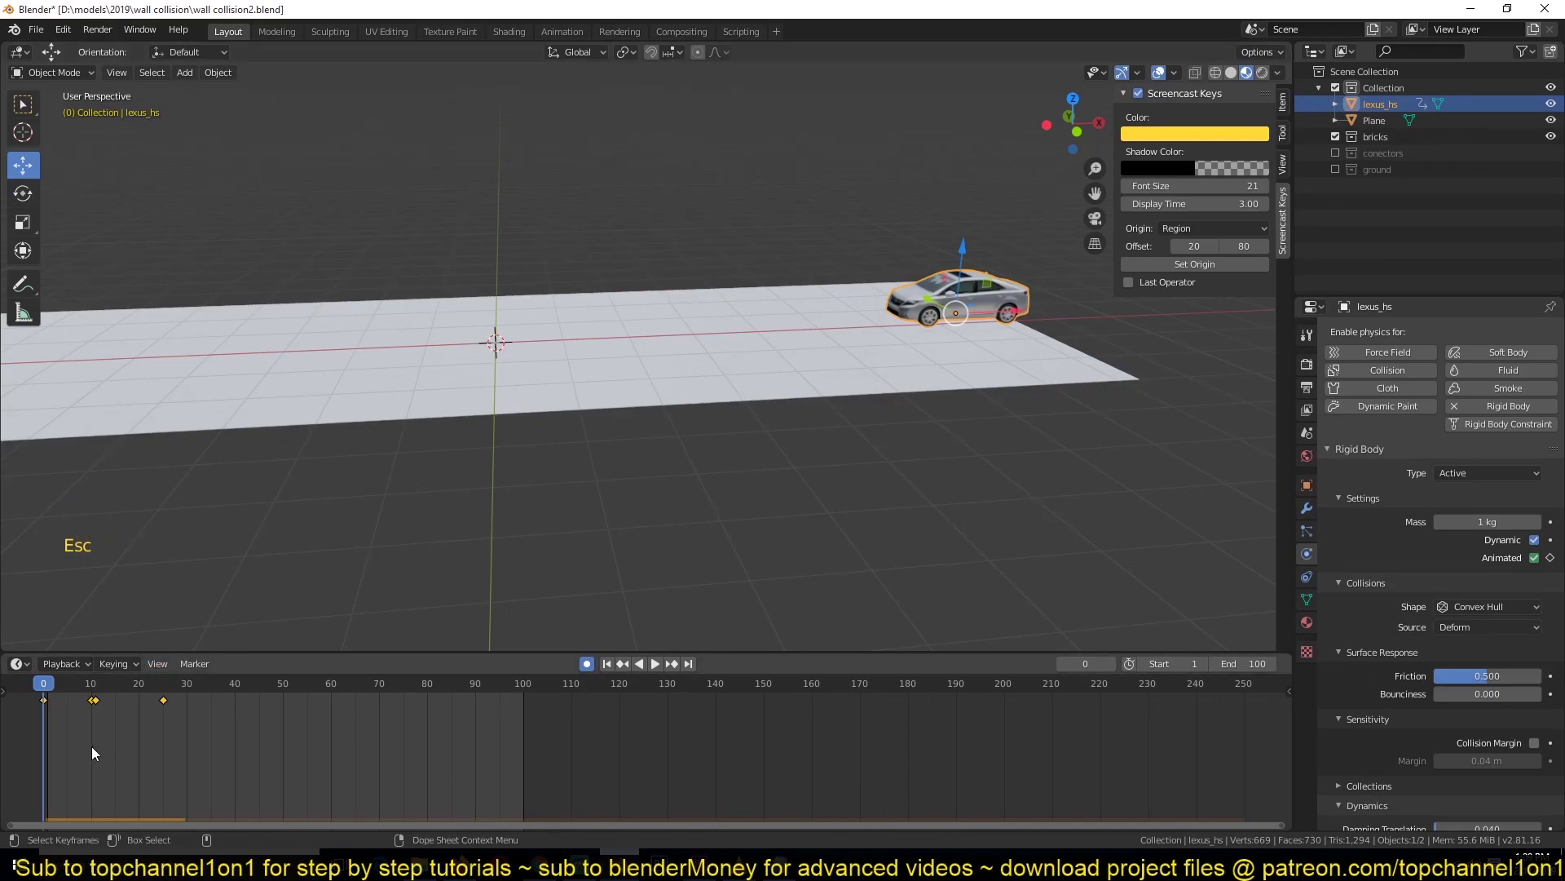
right_click_drag(63, 726, 96, 738, "shift")
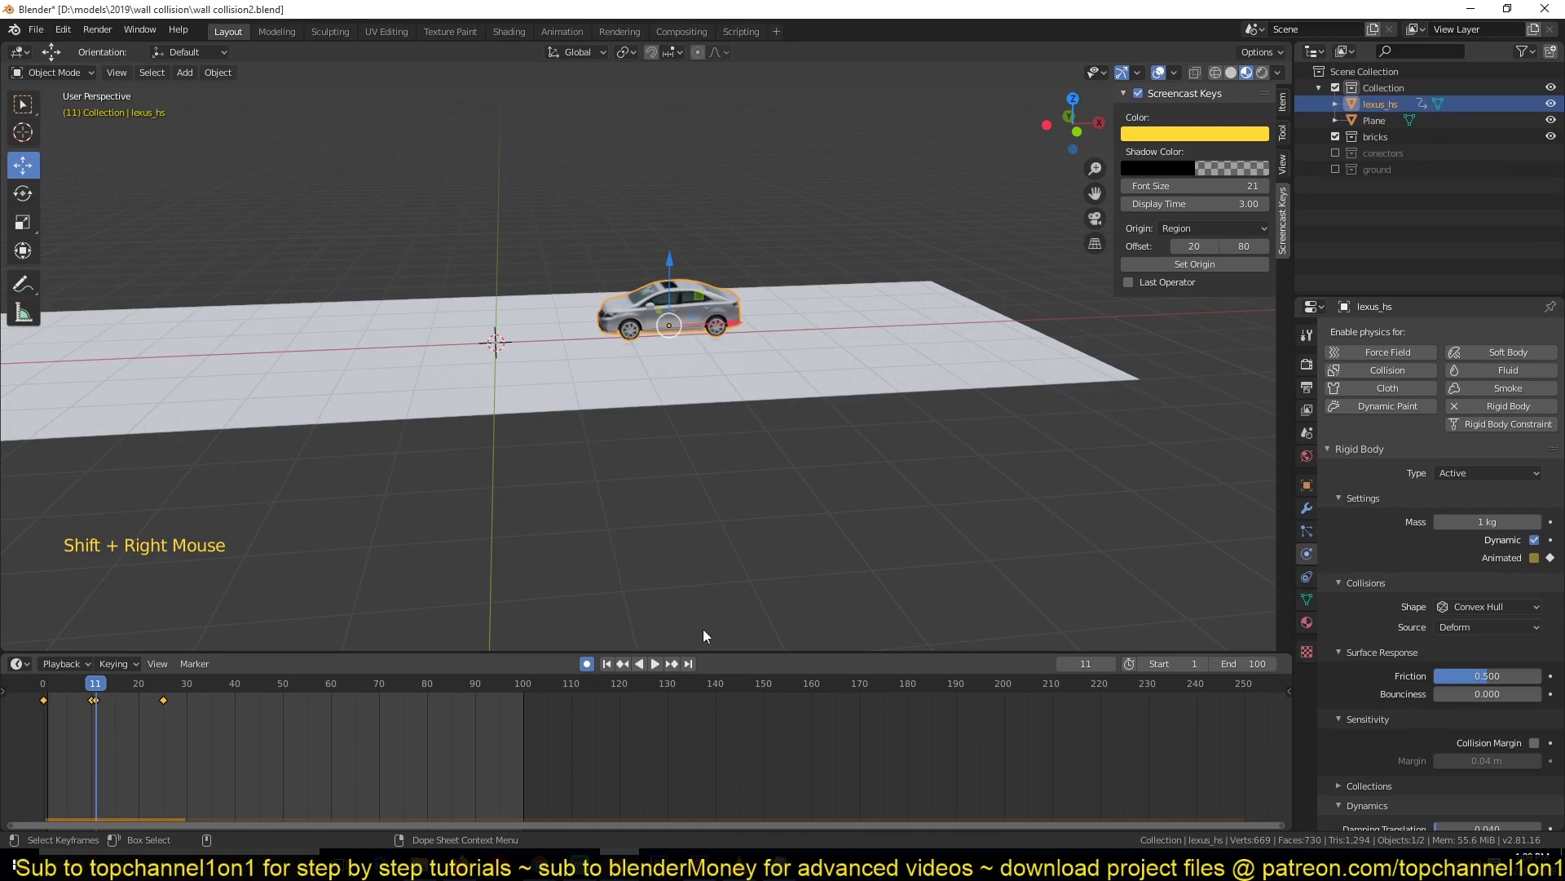
key("space")
key("Escape")
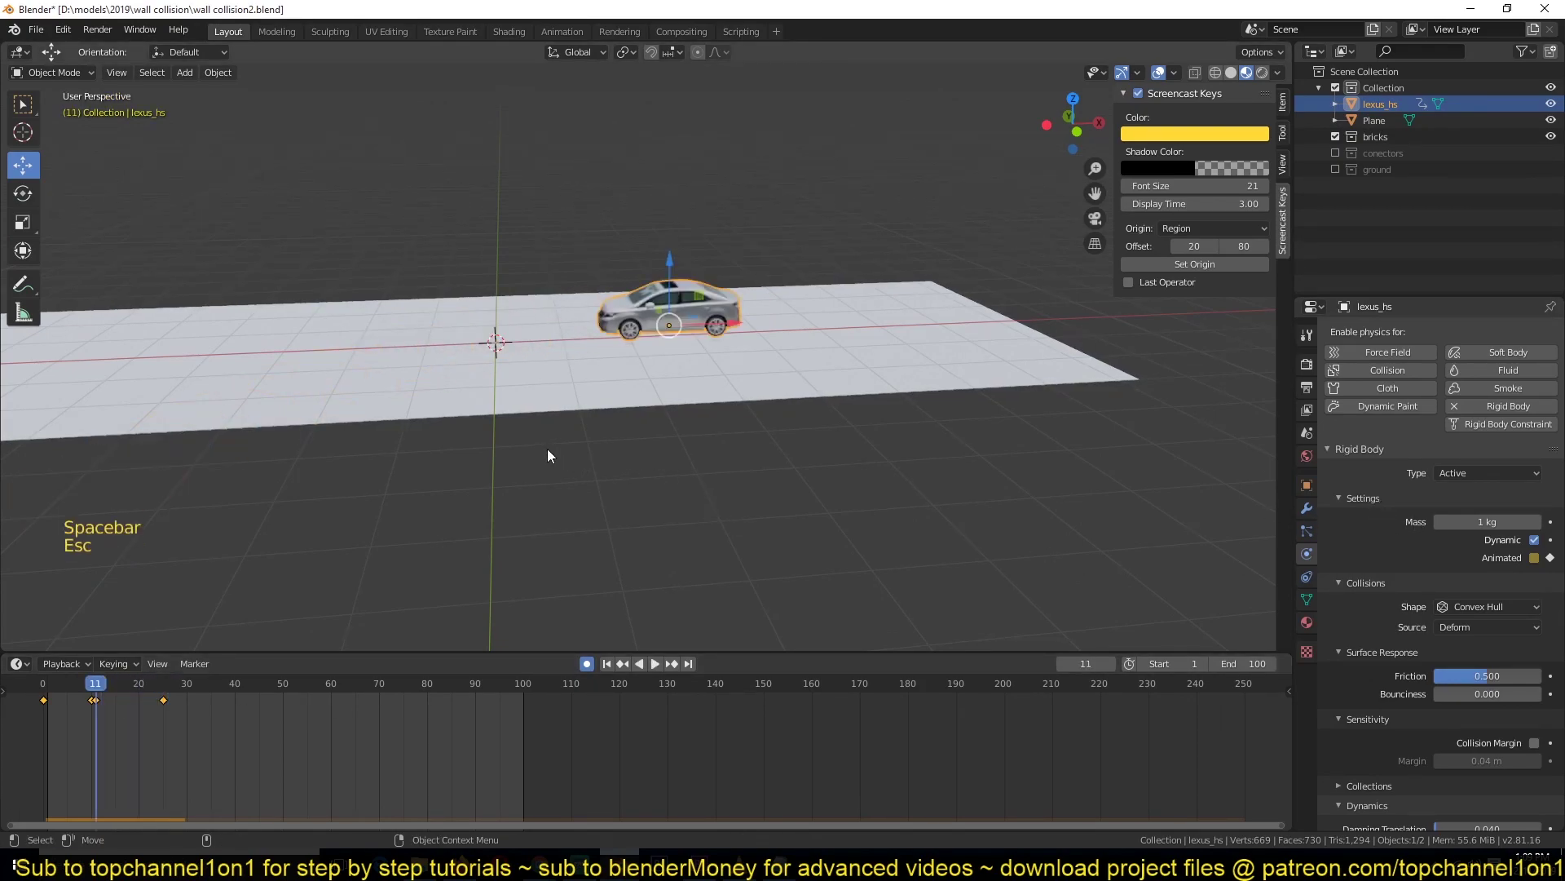
- Select the ground plane and make it a passive rigid body
middle_click_drag(546, 449, 1096, 424)
left_click(626, 401)
middle_click_drag(723, 339, 841, 301)
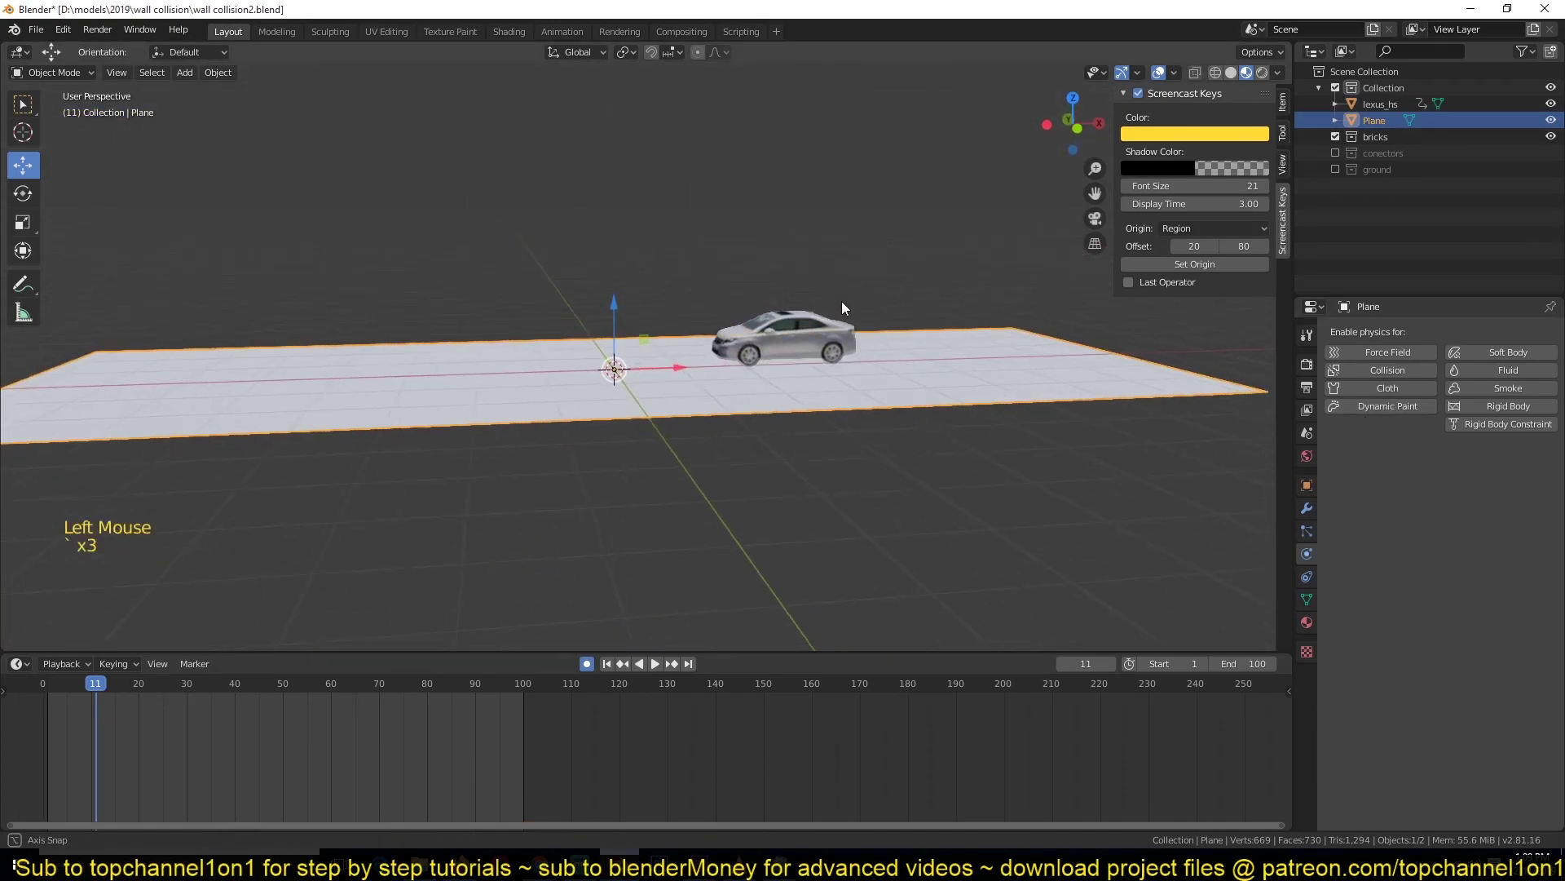
left_click(1477, 410)
left_click(1479, 473)
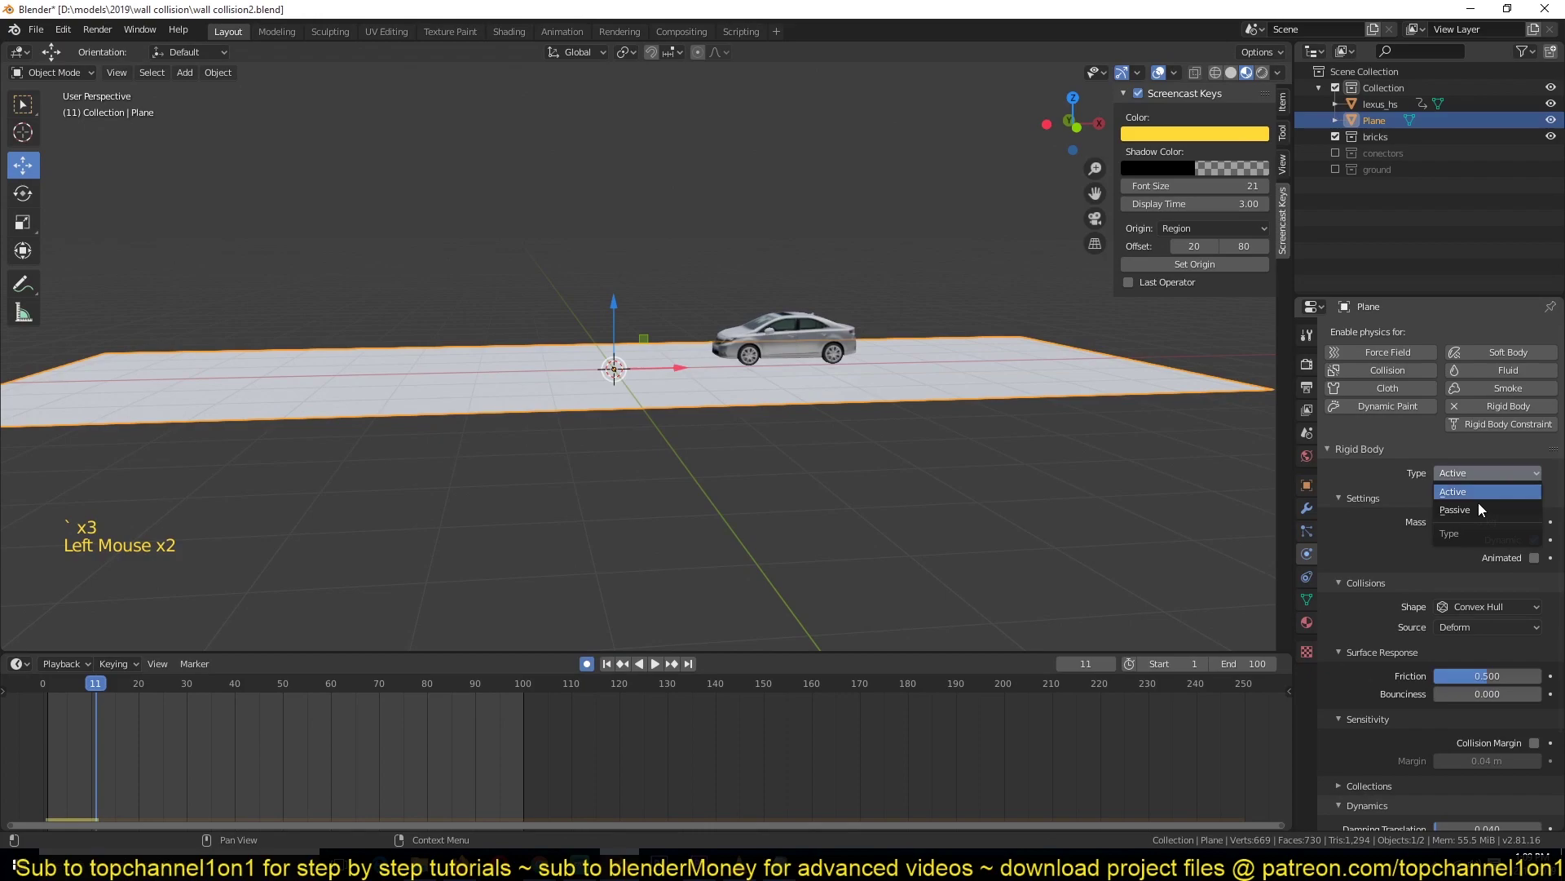
left_click(1479, 502)
- Play the simulation from frame 0 to check how the car moves on the passive plane
right_click(50, 754, "shift")
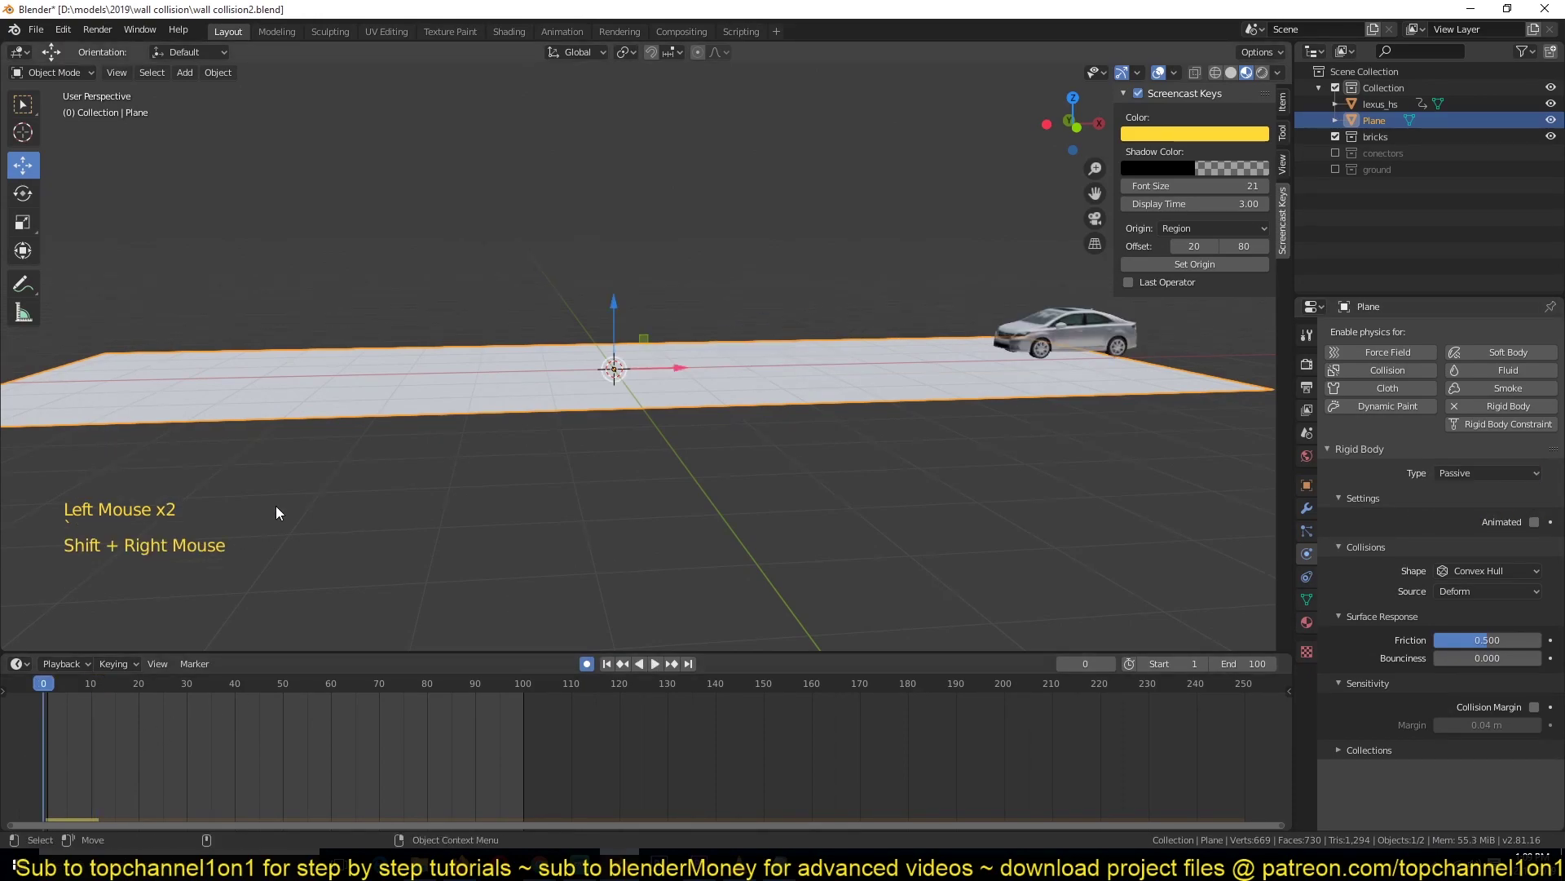
key("space")
scroll(301, 485, "down", 4)
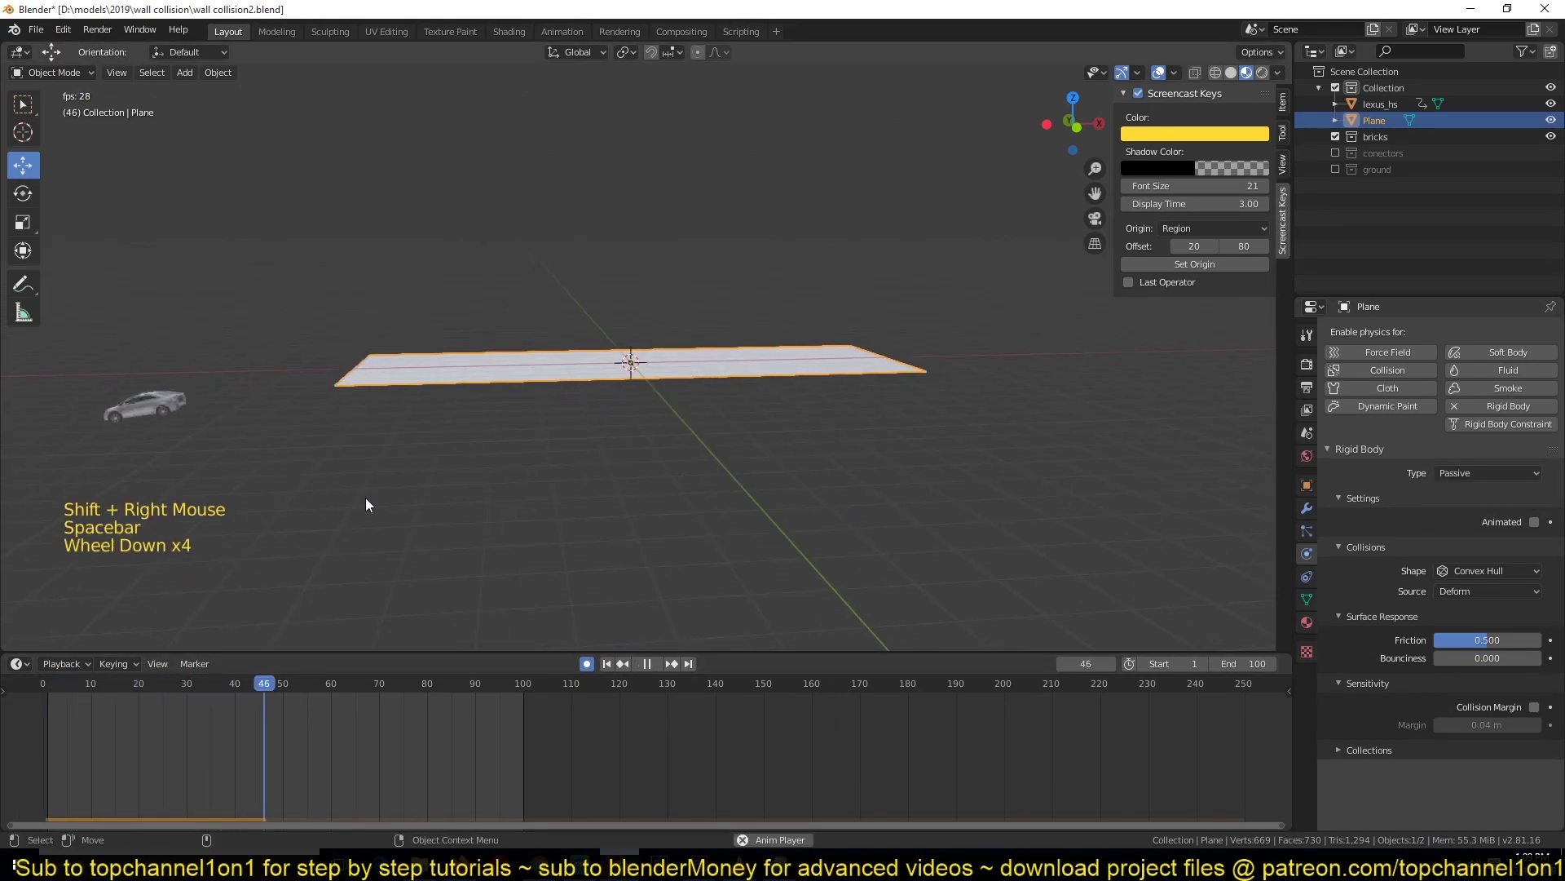
key("Escape")
- Apply the ground plane's scale and subdivide its mesh with loop cuts
left_click(600, 371)
key("Tab")
scroll(821, 429, "up", 5)
scroll(821, 428, "down", 3)
key("Tab")
key("ctrl+a")
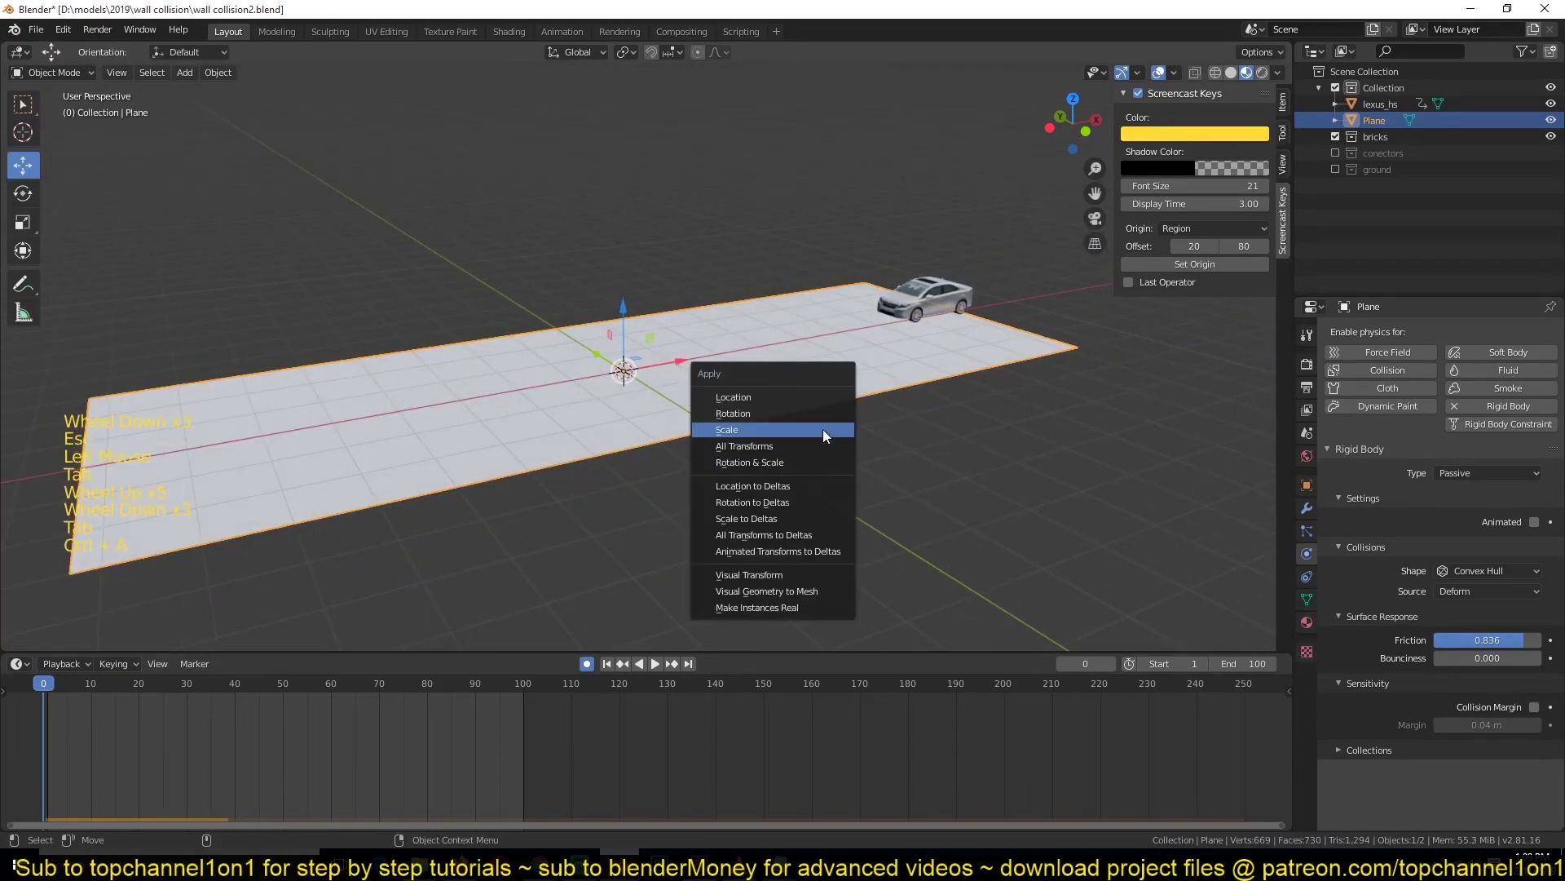
left_click(823, 429)
key("Tab")
key("ctrl+r")
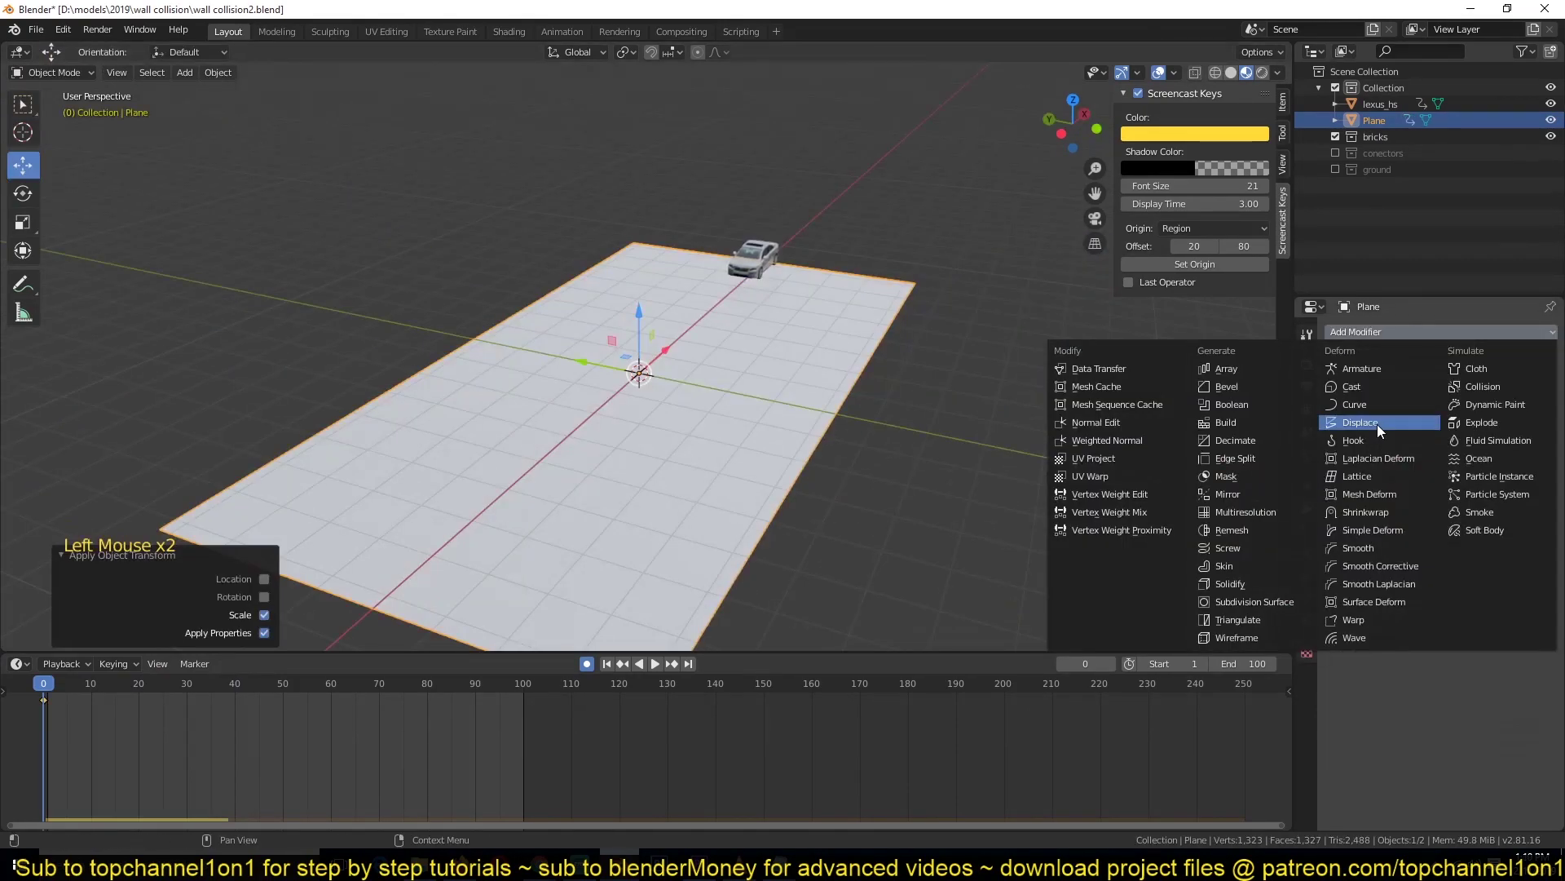
- Add a Displace modifier to the ground plane and give it a new Clouds texture
left_click(1377, 419)
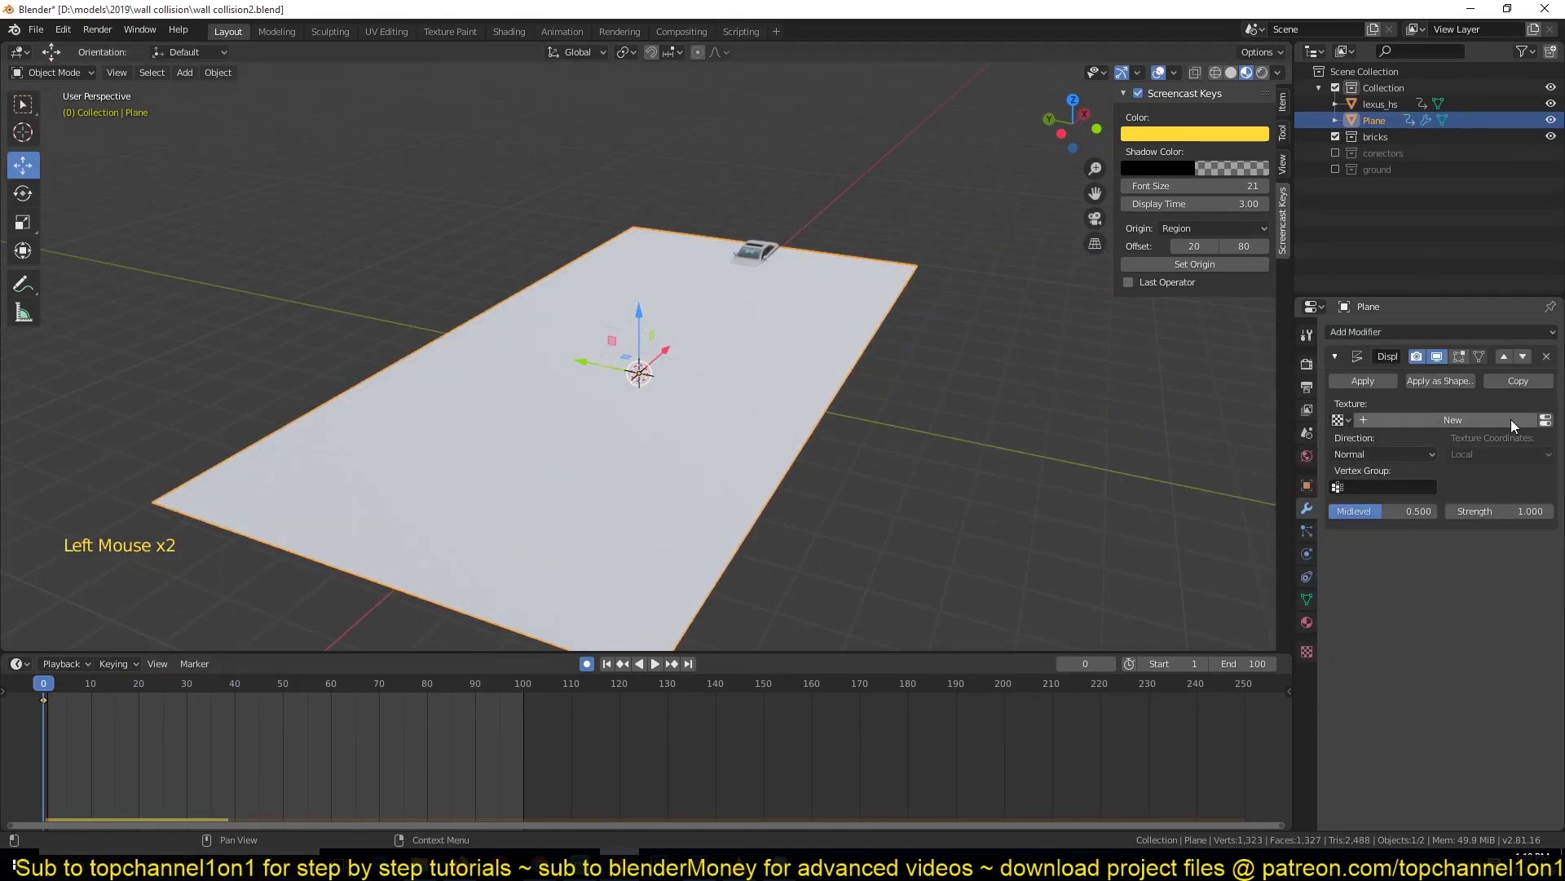
left_click(1509, 419)
left_click(1307, 651)
left_click(1465, 380)
left_click(1421, 452)
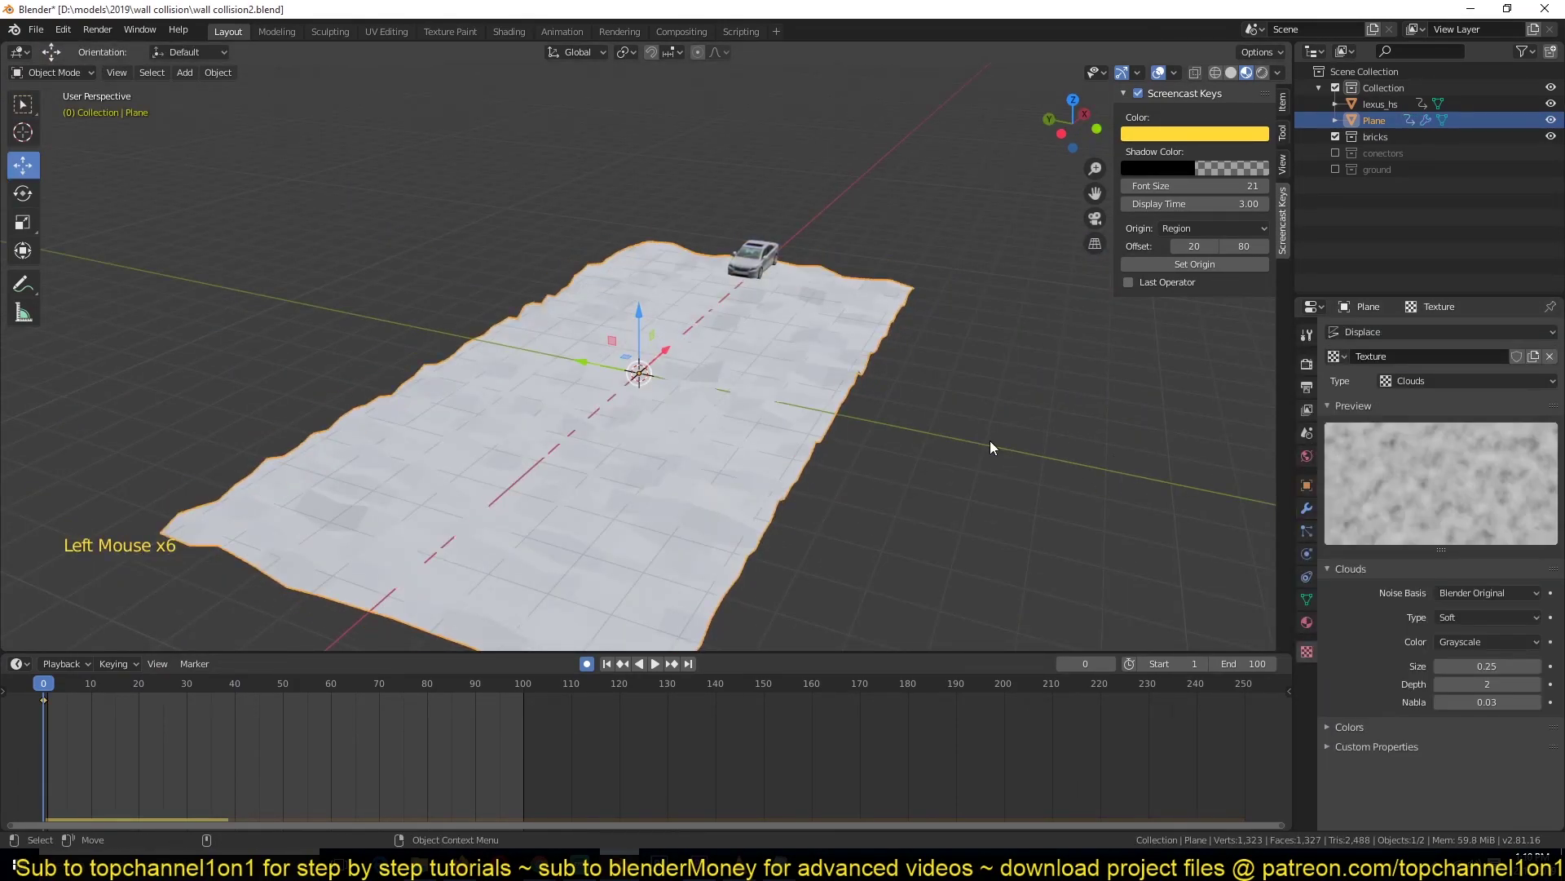
- Switch the viewport to solid shading and set the Displace modifier's strength to 0.430
middle_click_drag(990, 441, 769, 378)
left_click(1232, 73)
left_click(1306, 508)
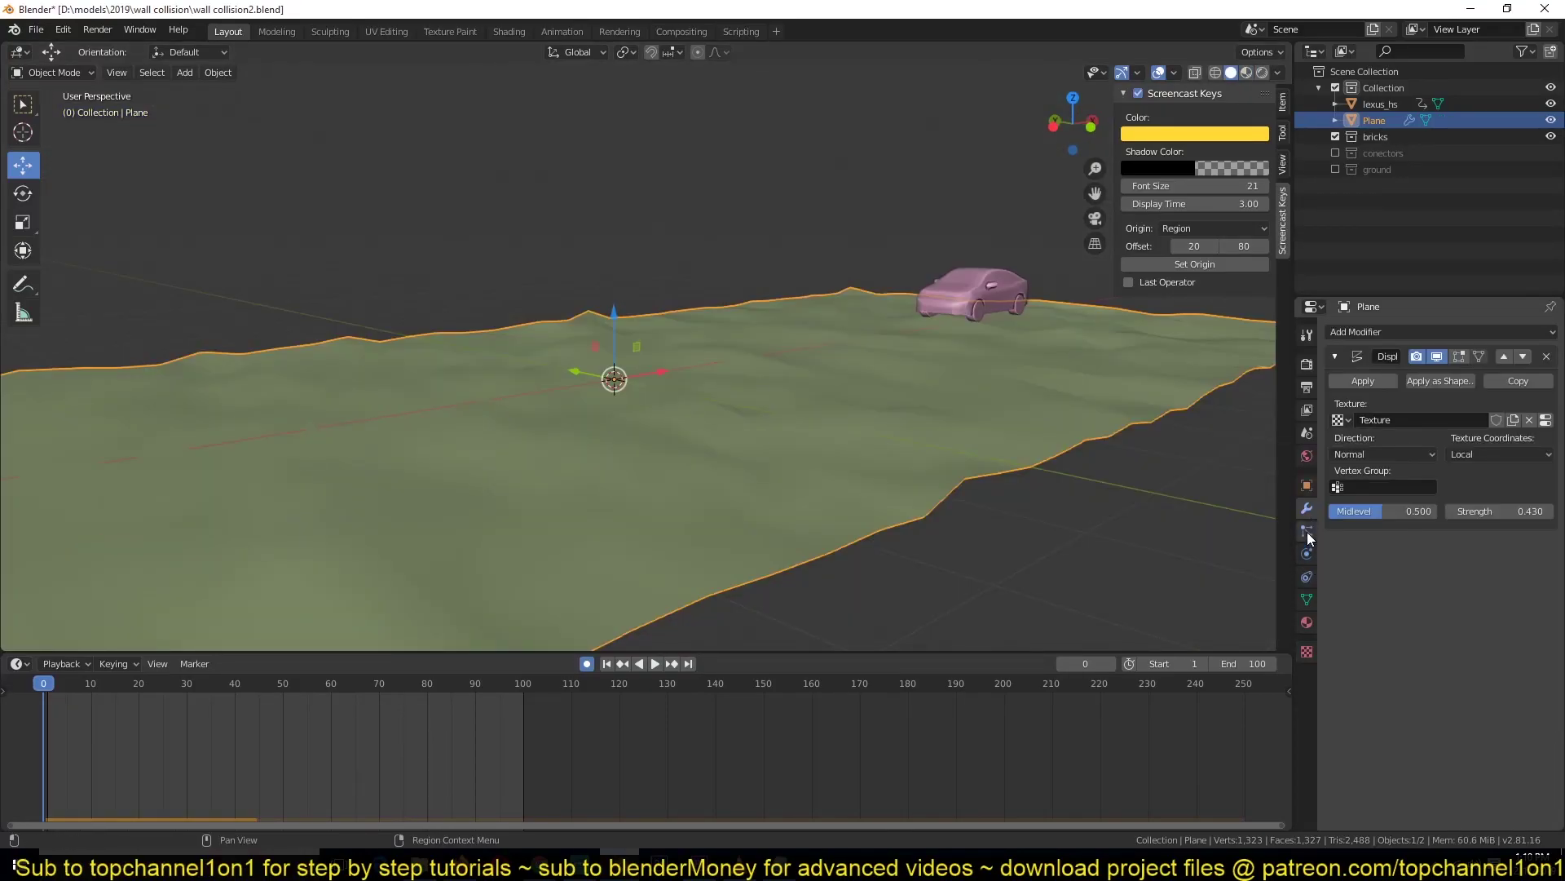
- Set the ground plane's rigid body collision shape to Mesh and turn on Deforming
left_click(1307, 531)
left_click(1307, 554)
scroll(1371, 605, "down", 4)
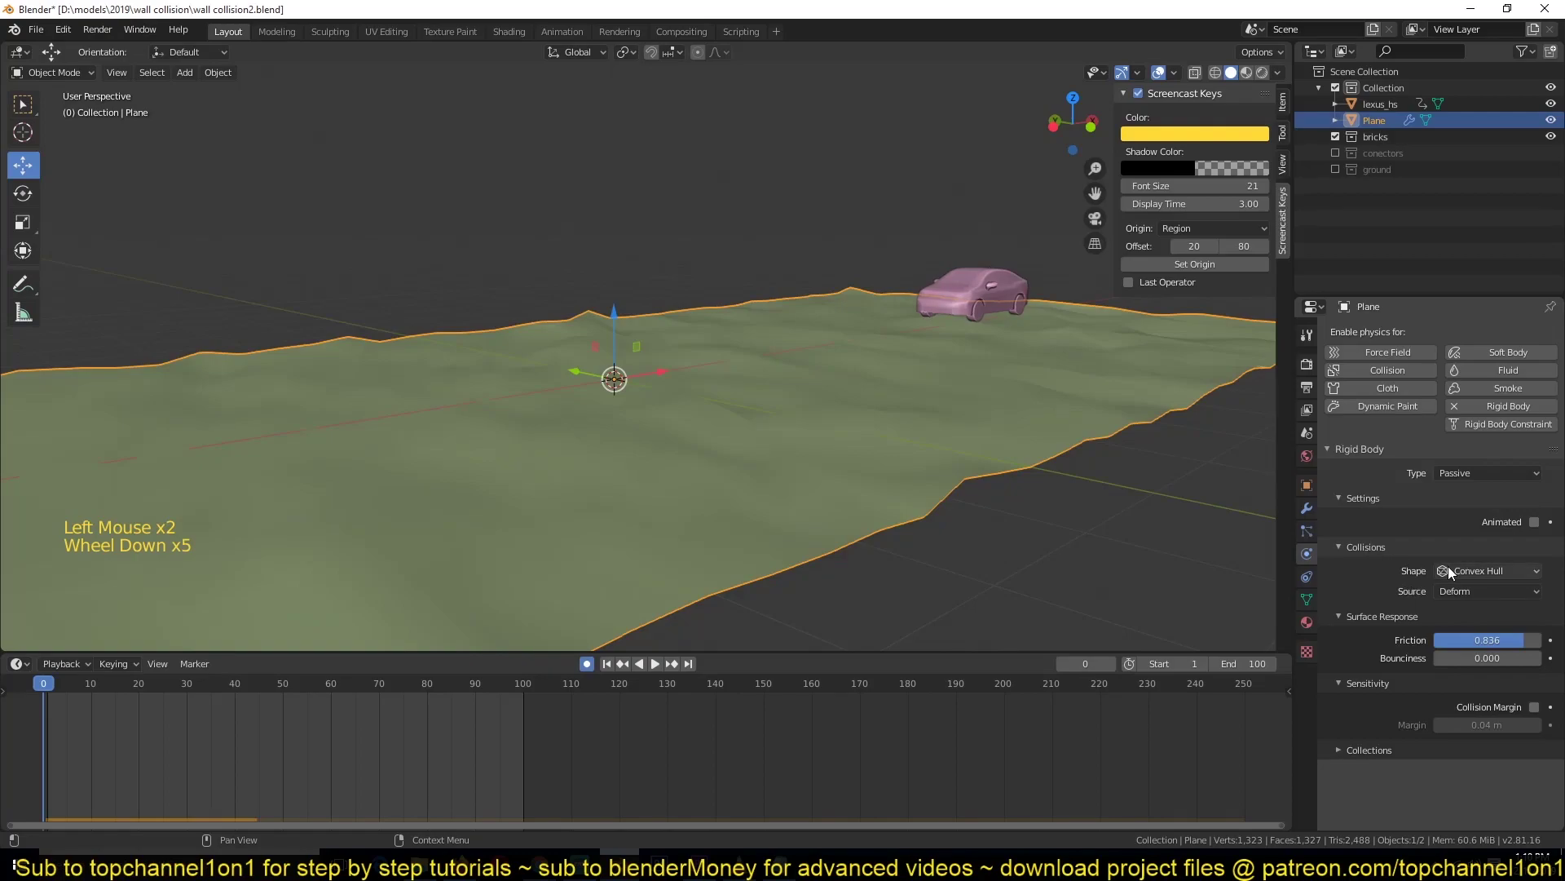
left_click(1476, 566)
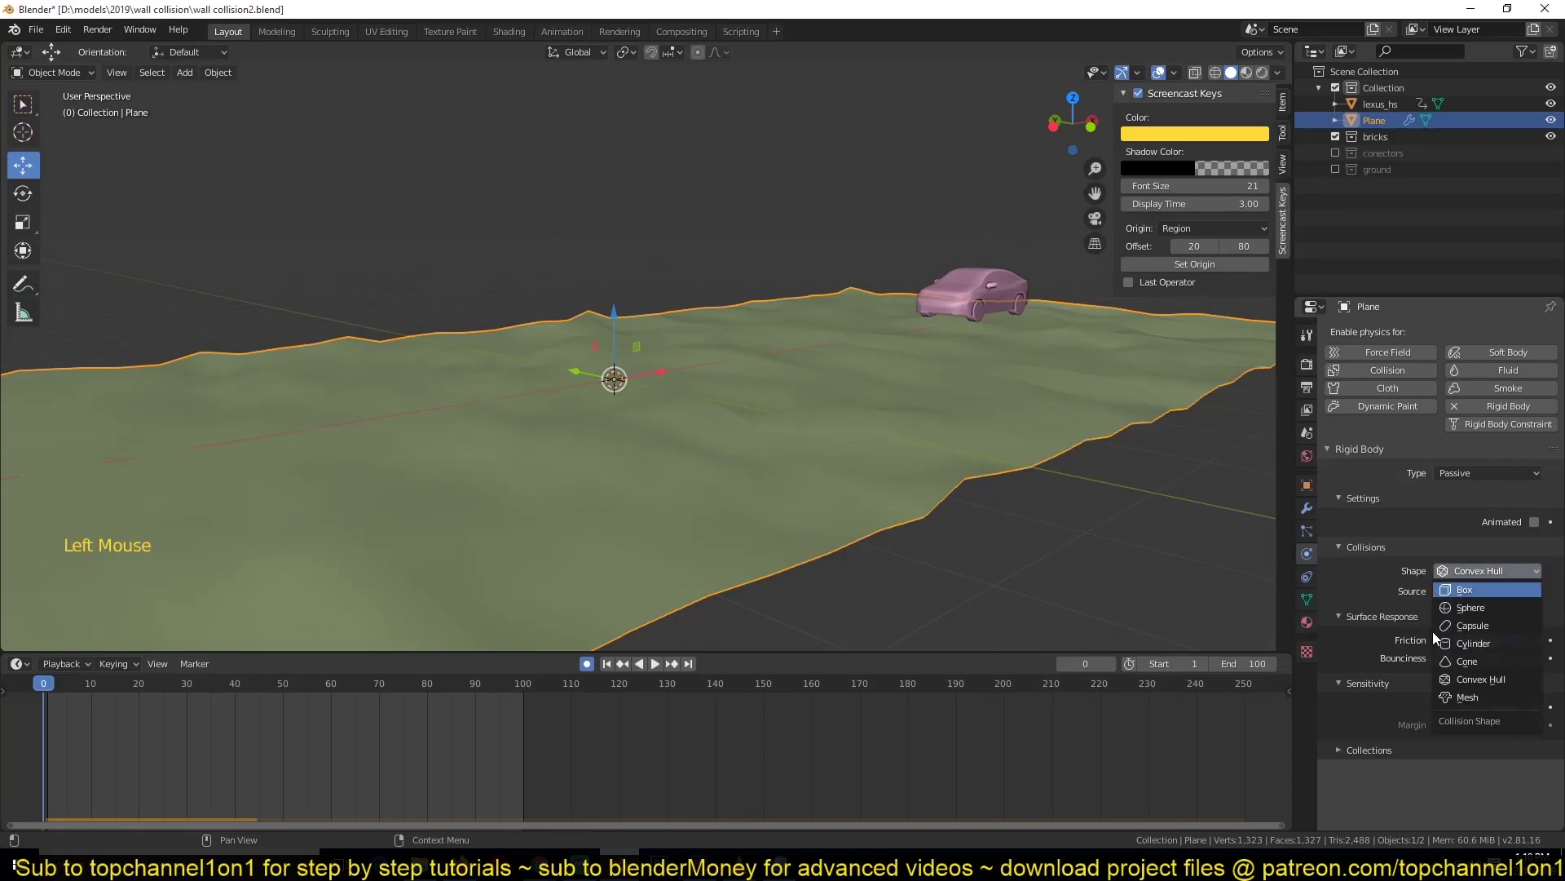
left_click(1466, 696)
scroll(1035, 355, "down", 4)
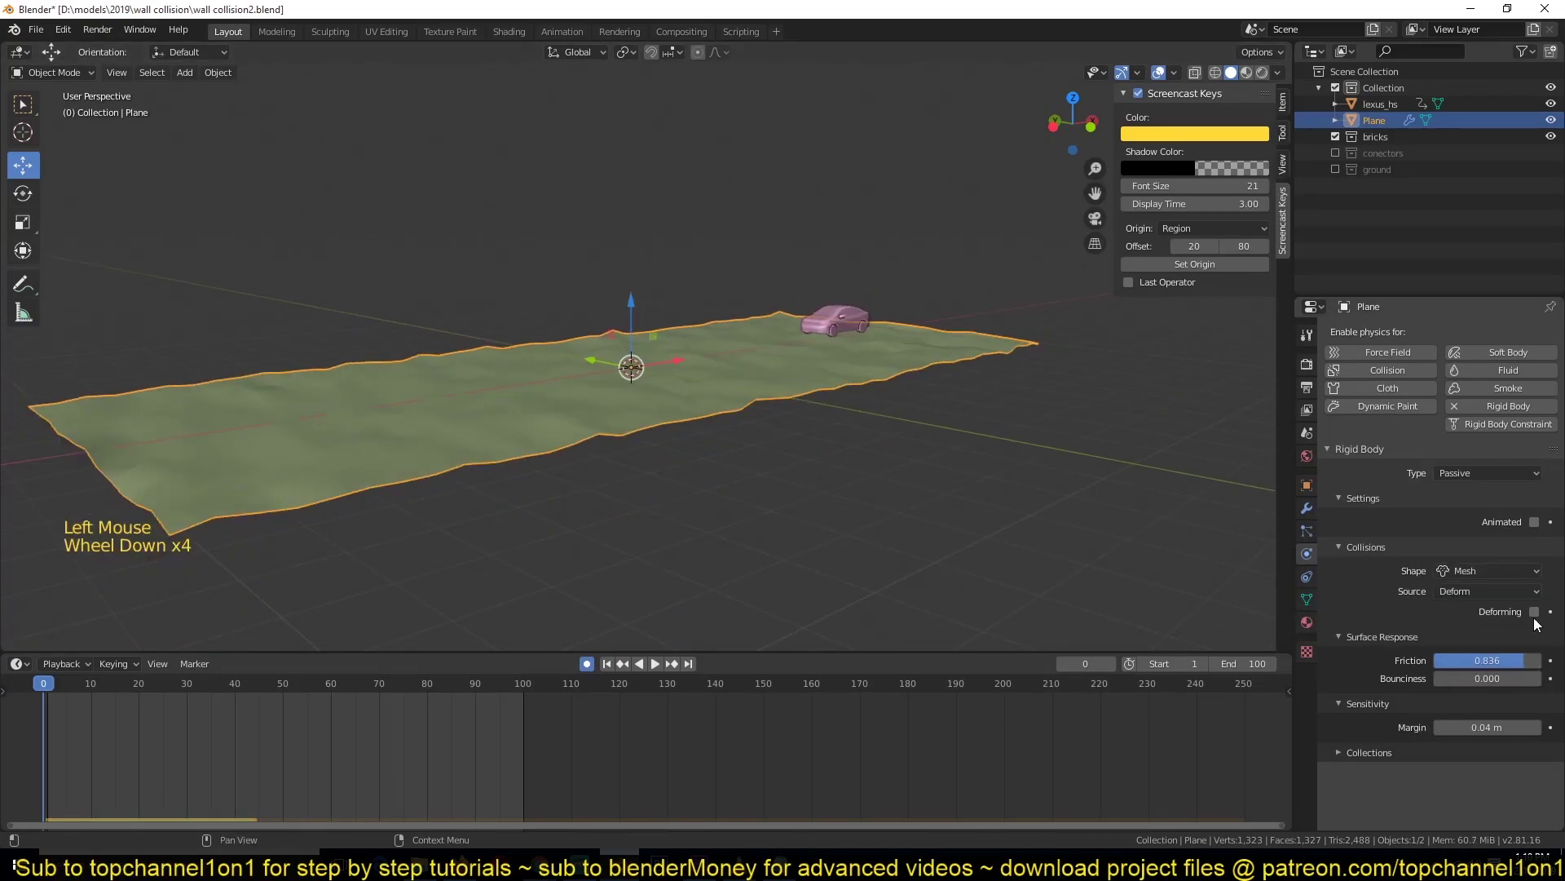
left_click(1534, 611)
- Play the simulation twice to check the car driving over the uneven ground, and clear the selection
scroll(931, 441, "up", 1)
left_click(1307, 508)
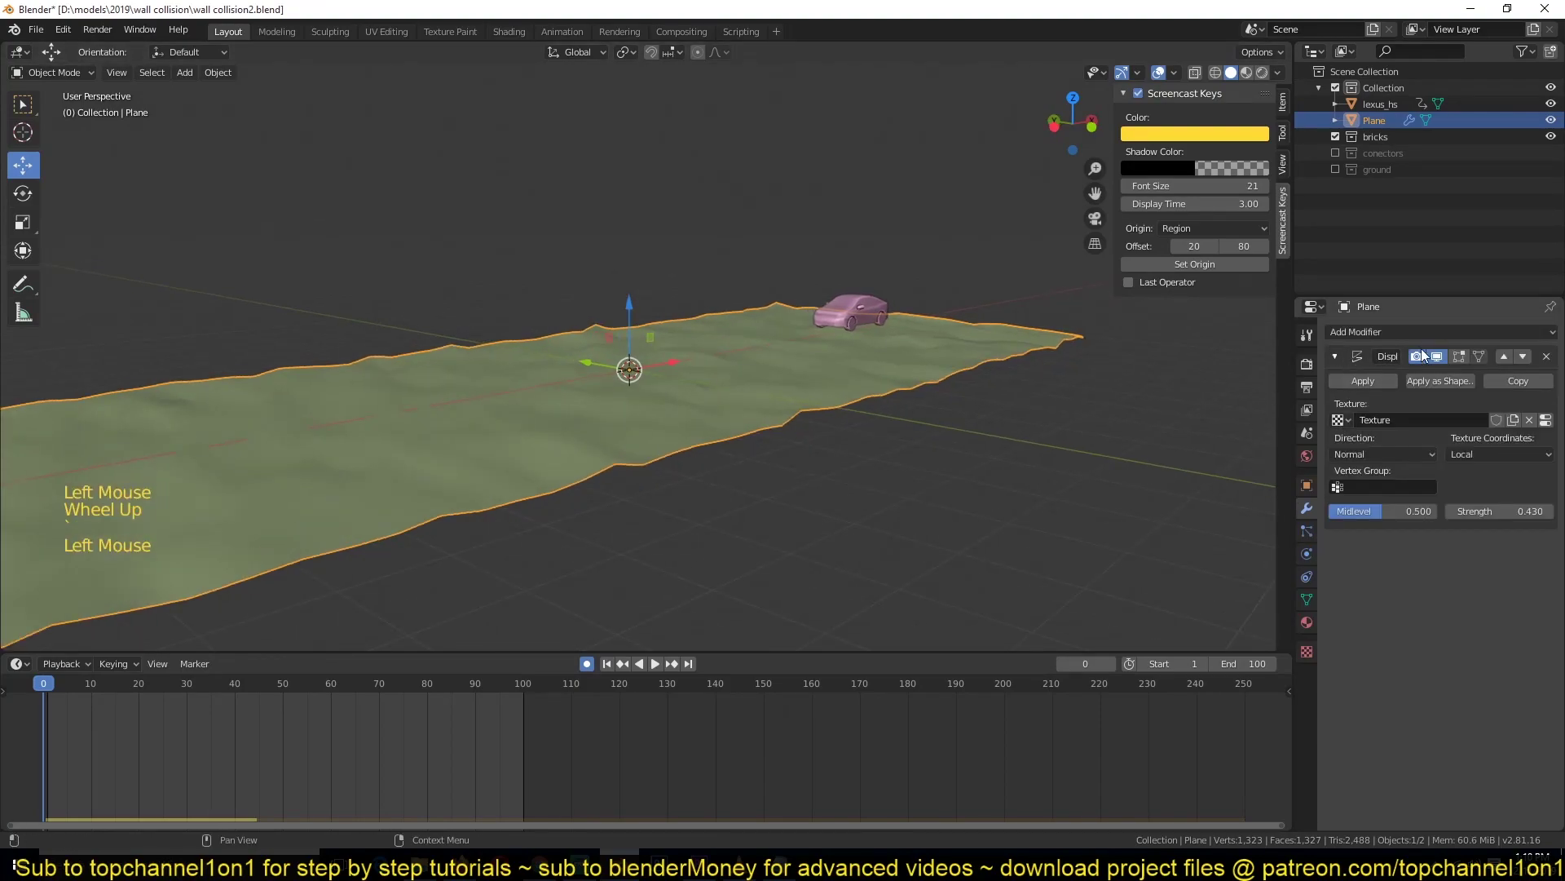
key("space")
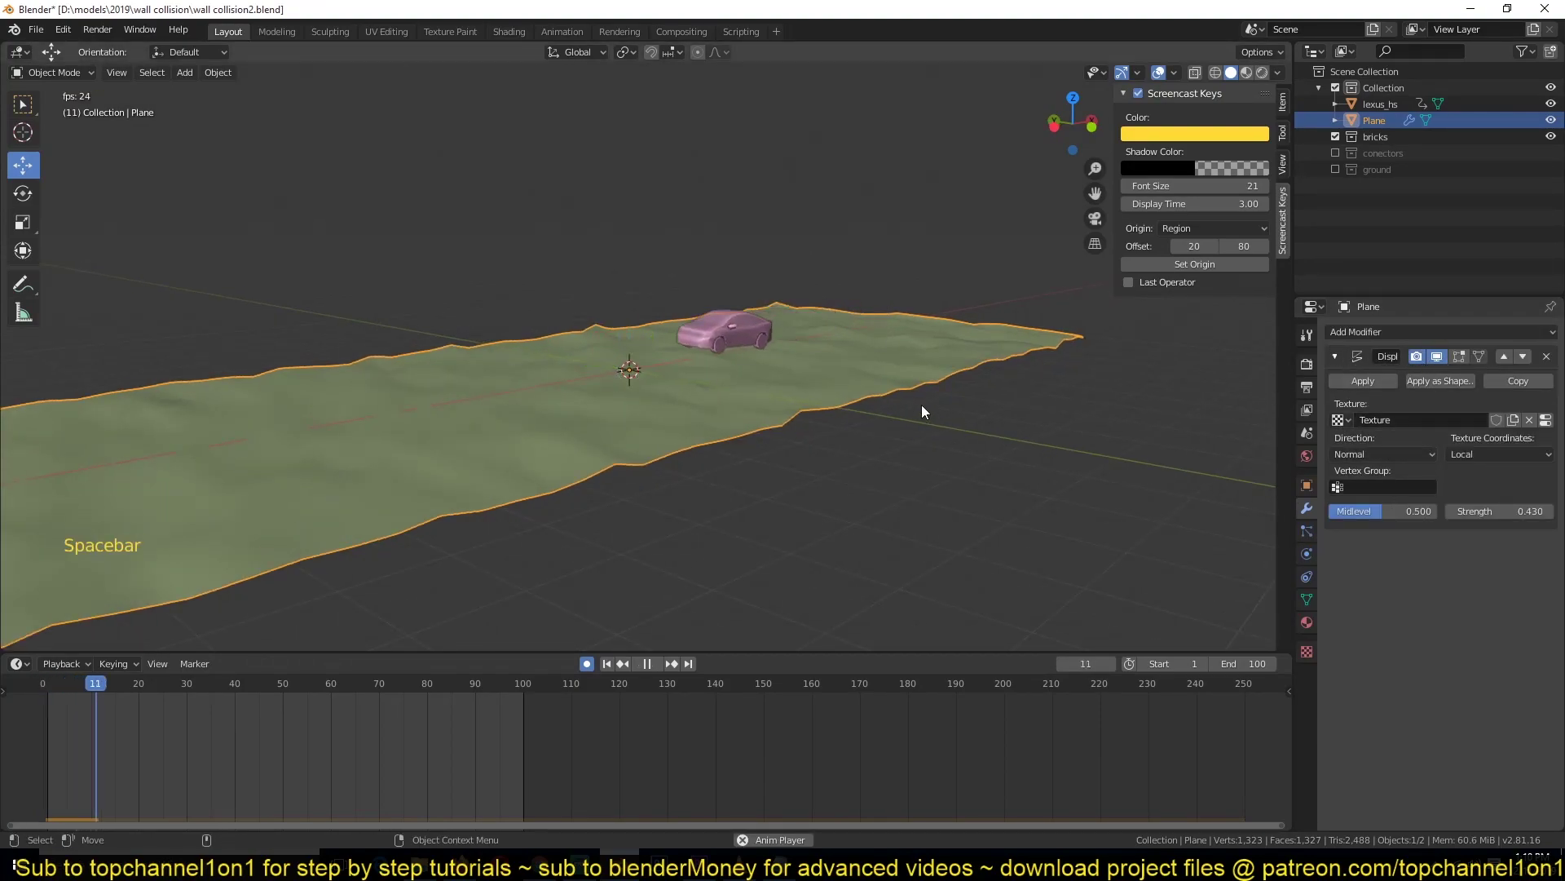
key("Escape")
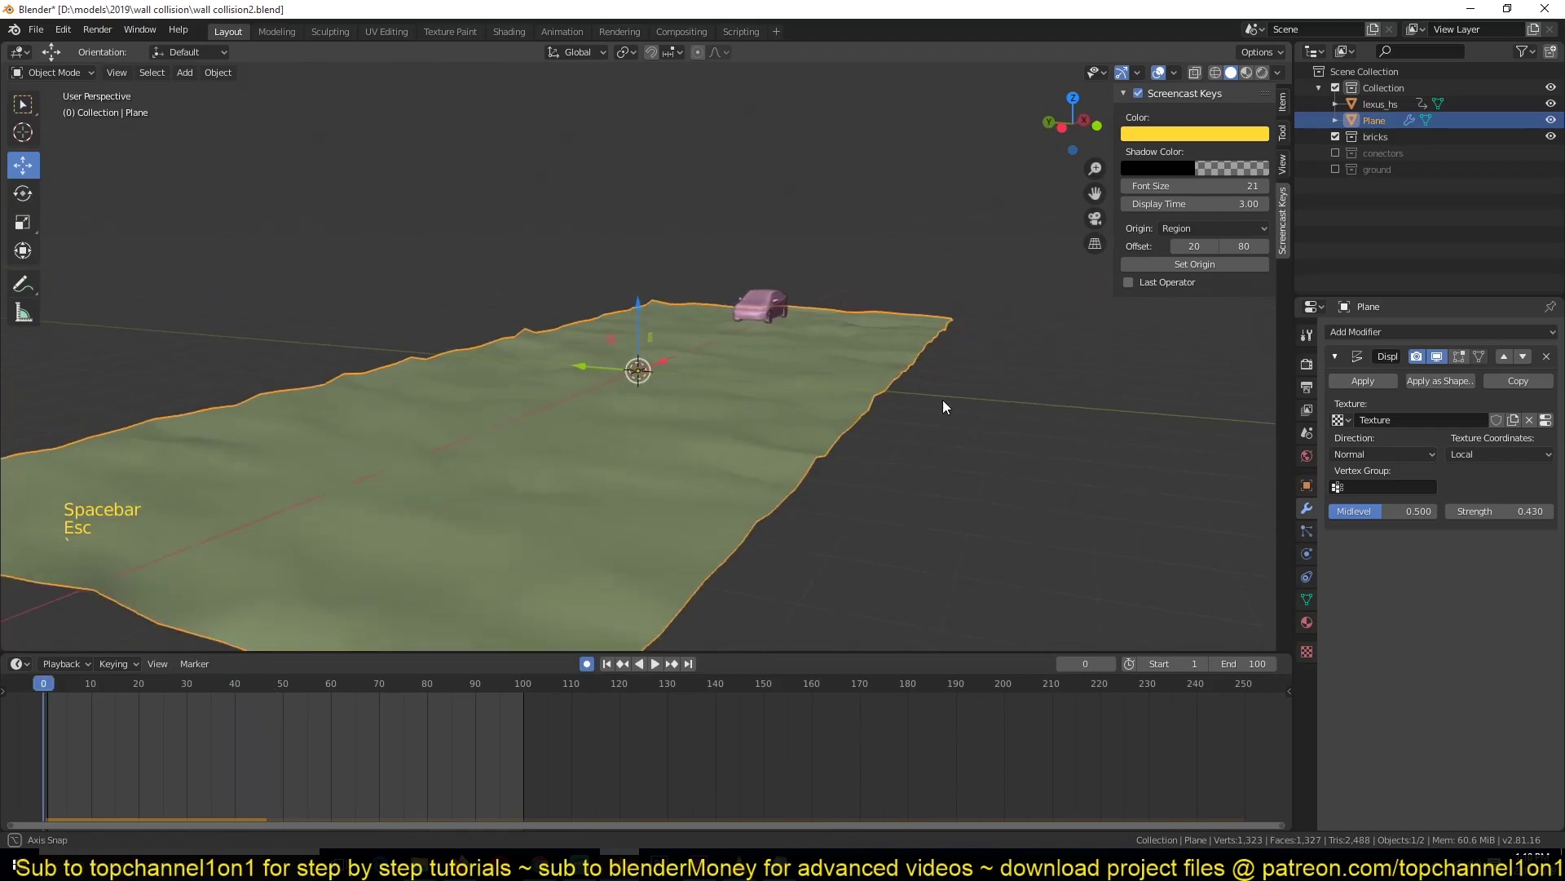
key("space")
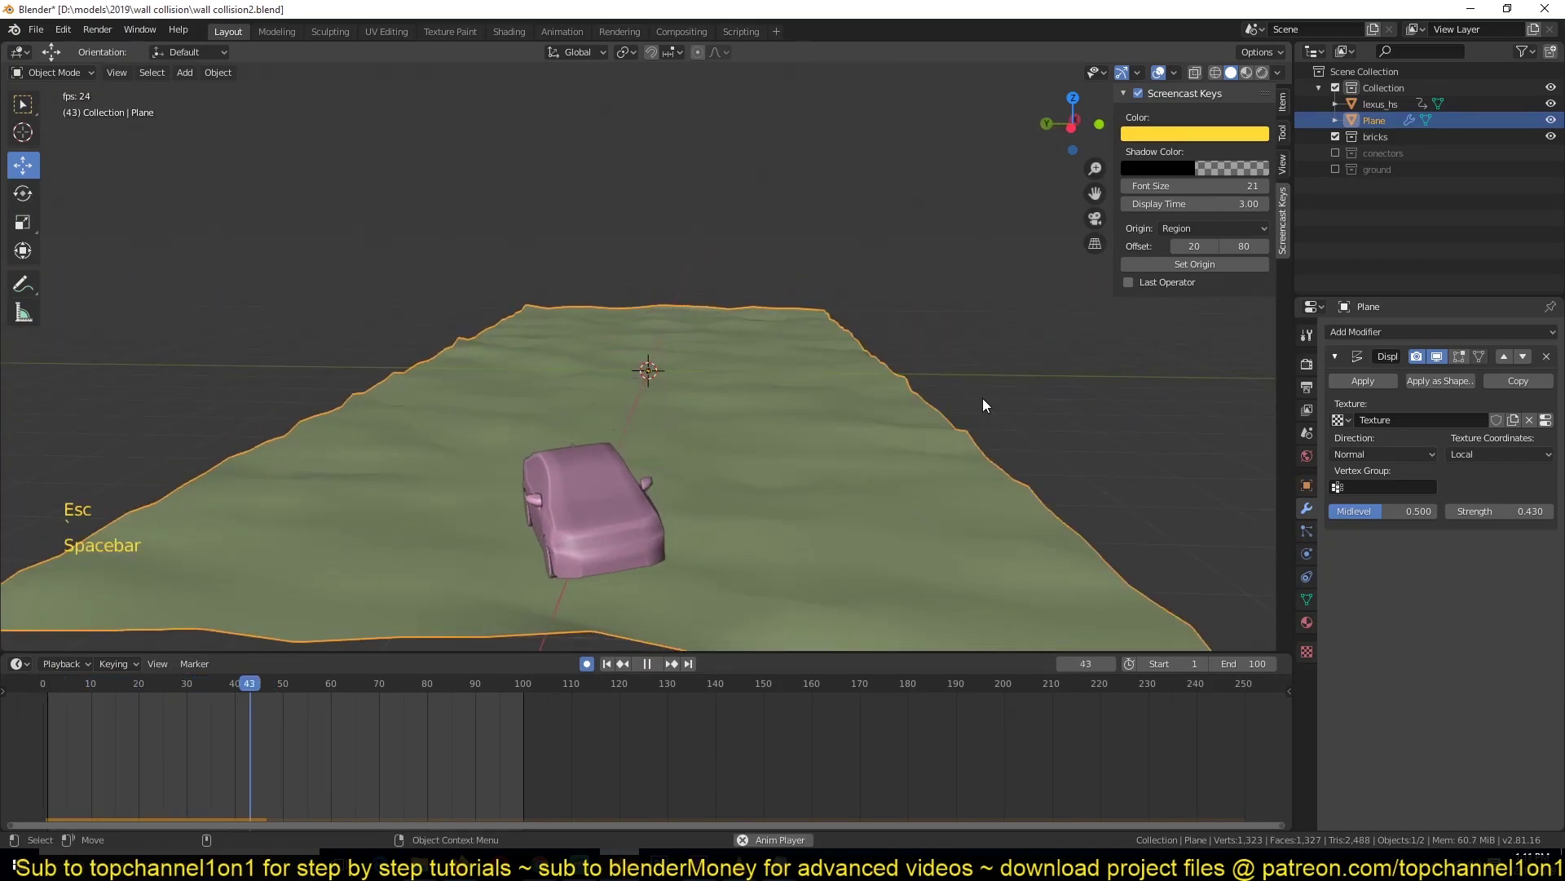
key("Escape")
key("alt+a")
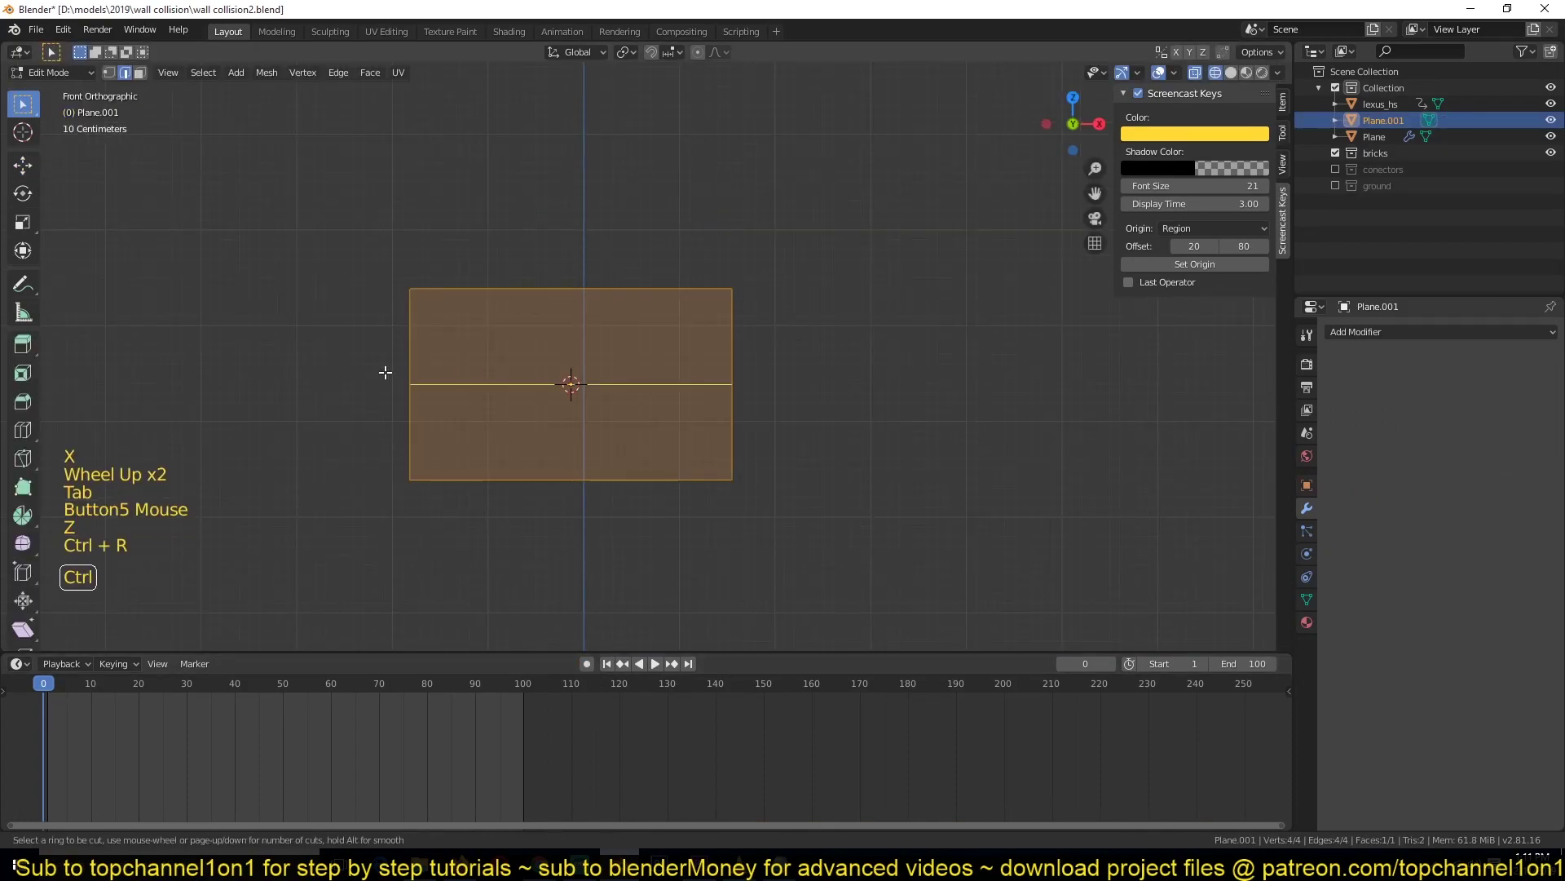
- Add a centred horizontal loop cut and a centred vertical loop cut to the new plane
left_click(385, 373)
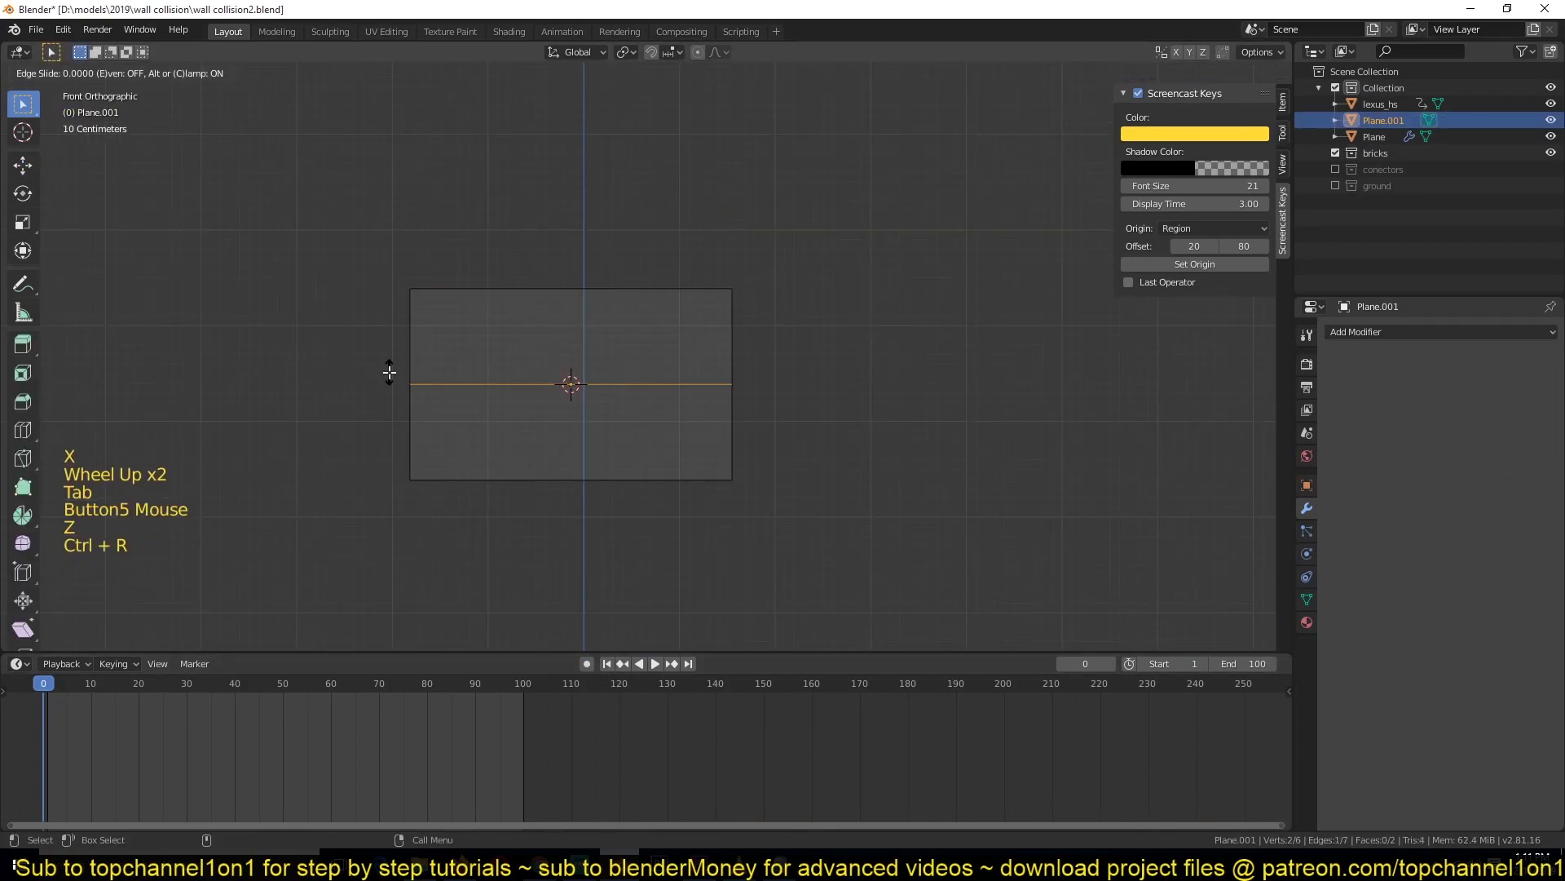
right_click(389, 370)
key("ctrl+r")
left_click(586, 307)
right_click(582, 304)
- Dissolve the upper half of the plane's vertical centre edge and return to Object Mode
scroll(583, 303, "up", 3)
left_click(530, 358)
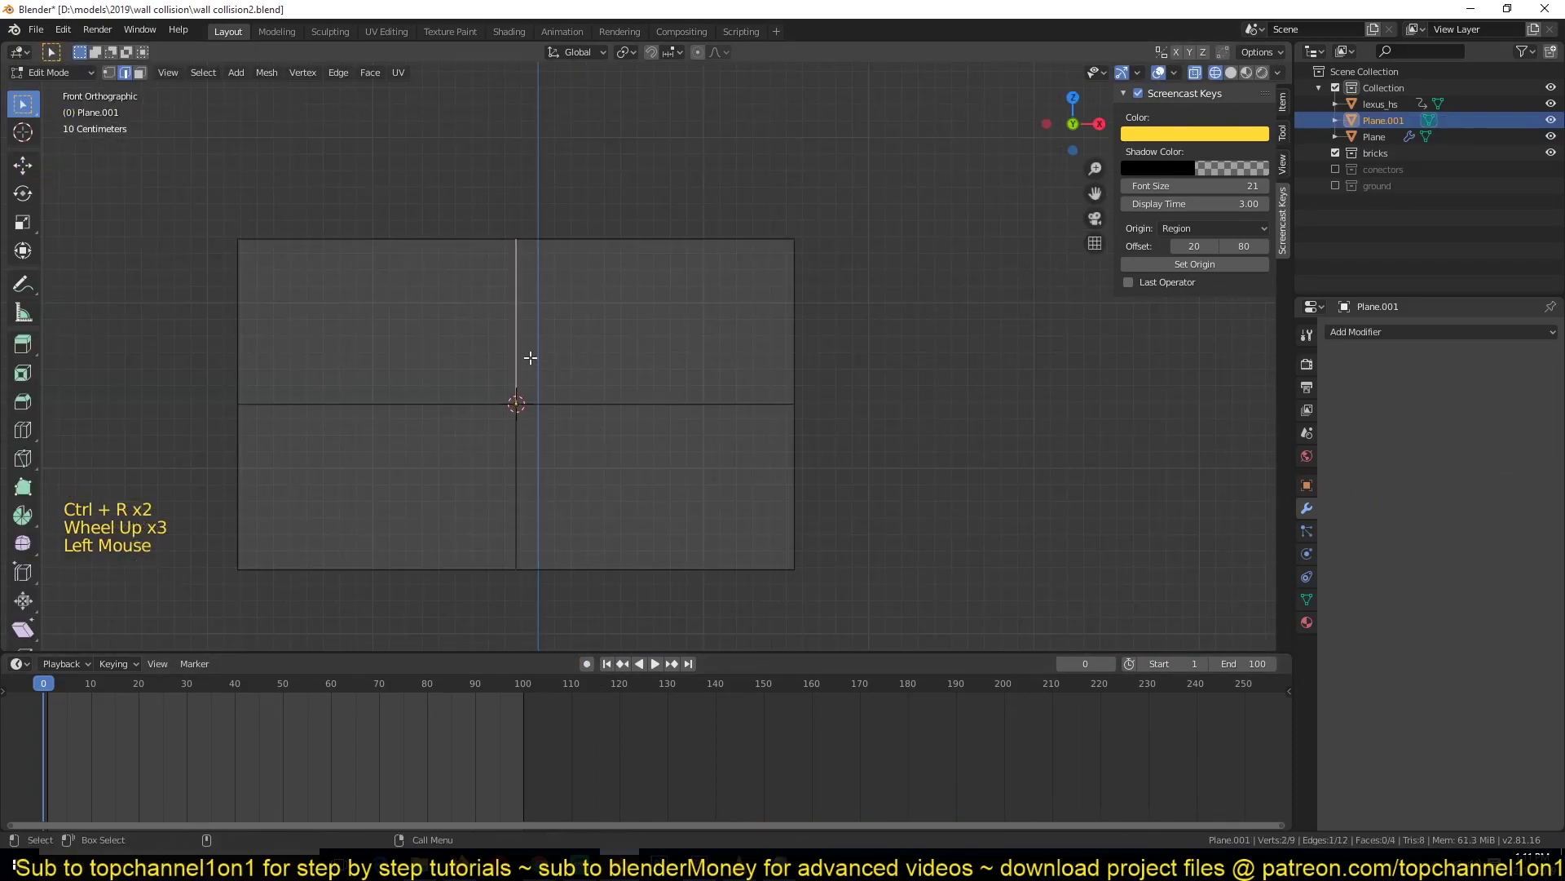
key("ctrl+x")
key("Tab")
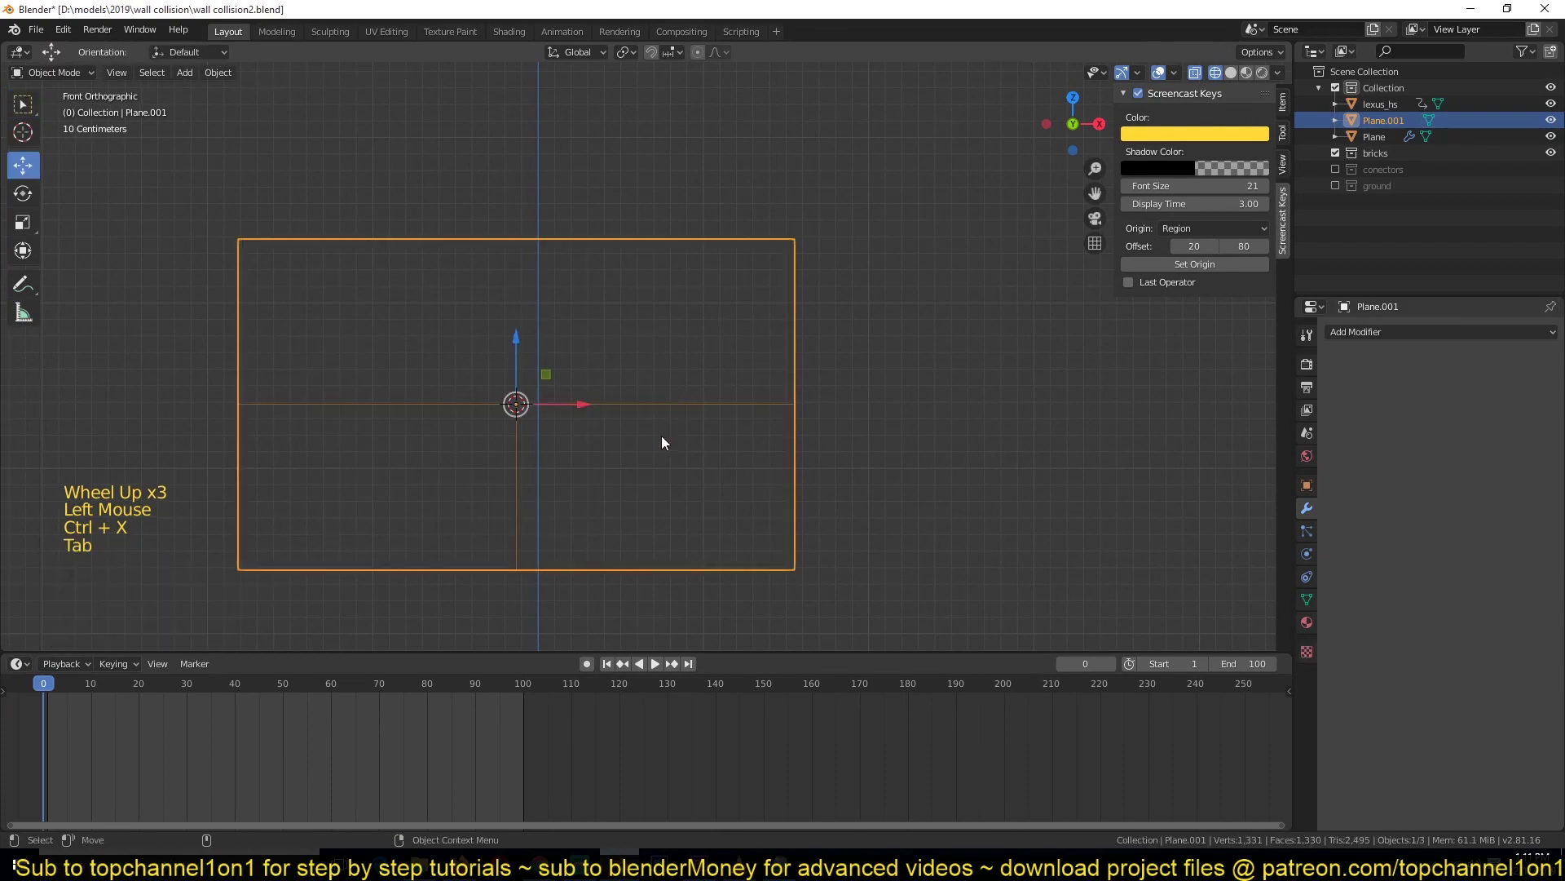
- Add an Array modifier with a count of 2 to the brick plane and apply it
left_click(1400, 360)
left_click(1255, 363)
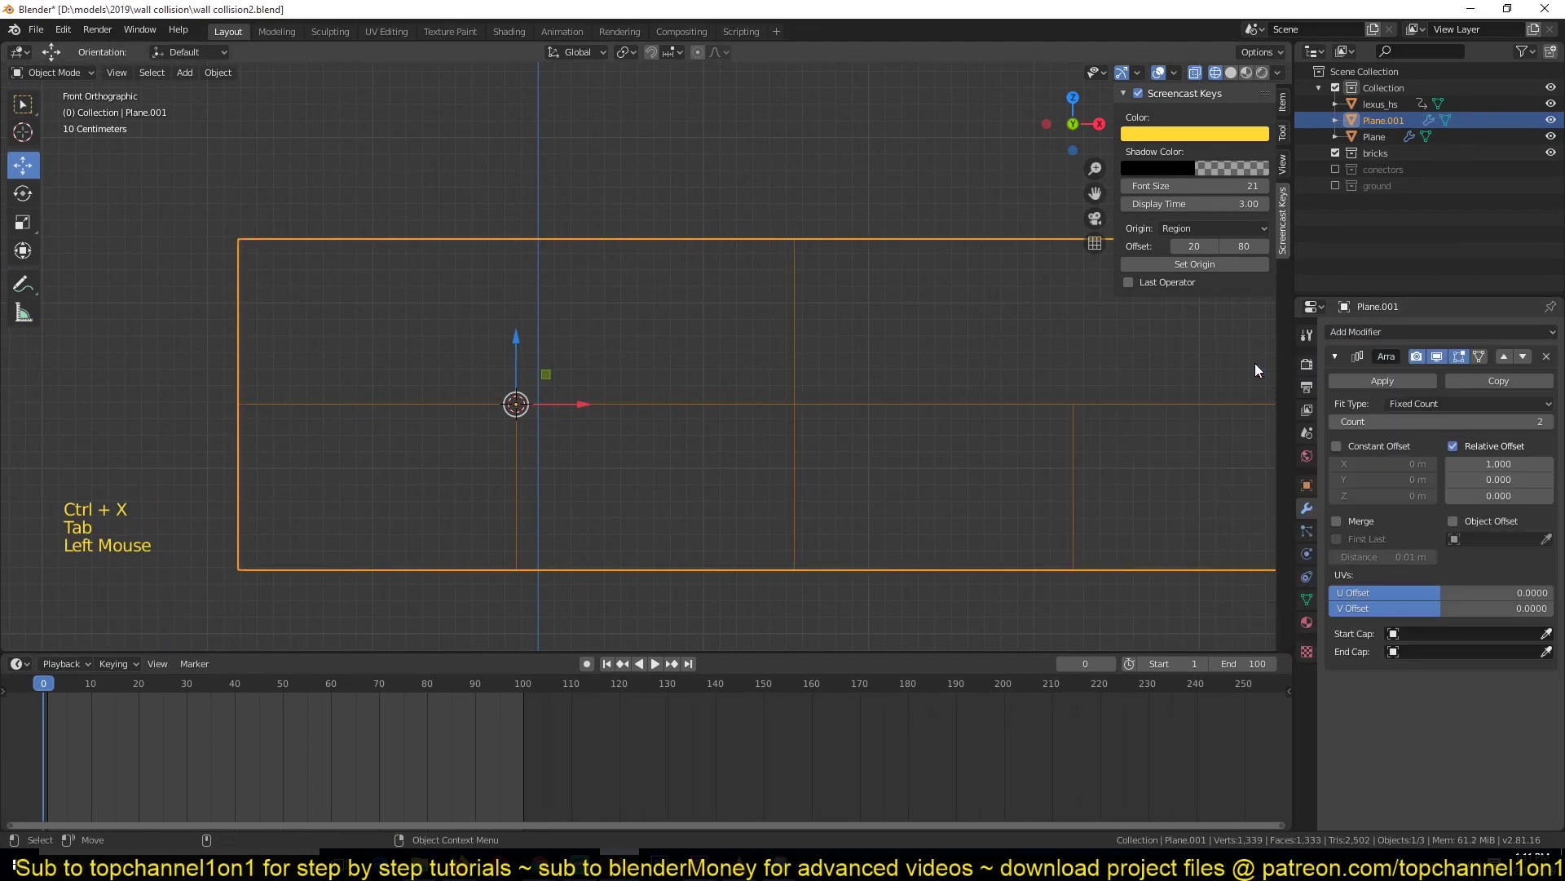
scroll(787, 434, "down", 5)
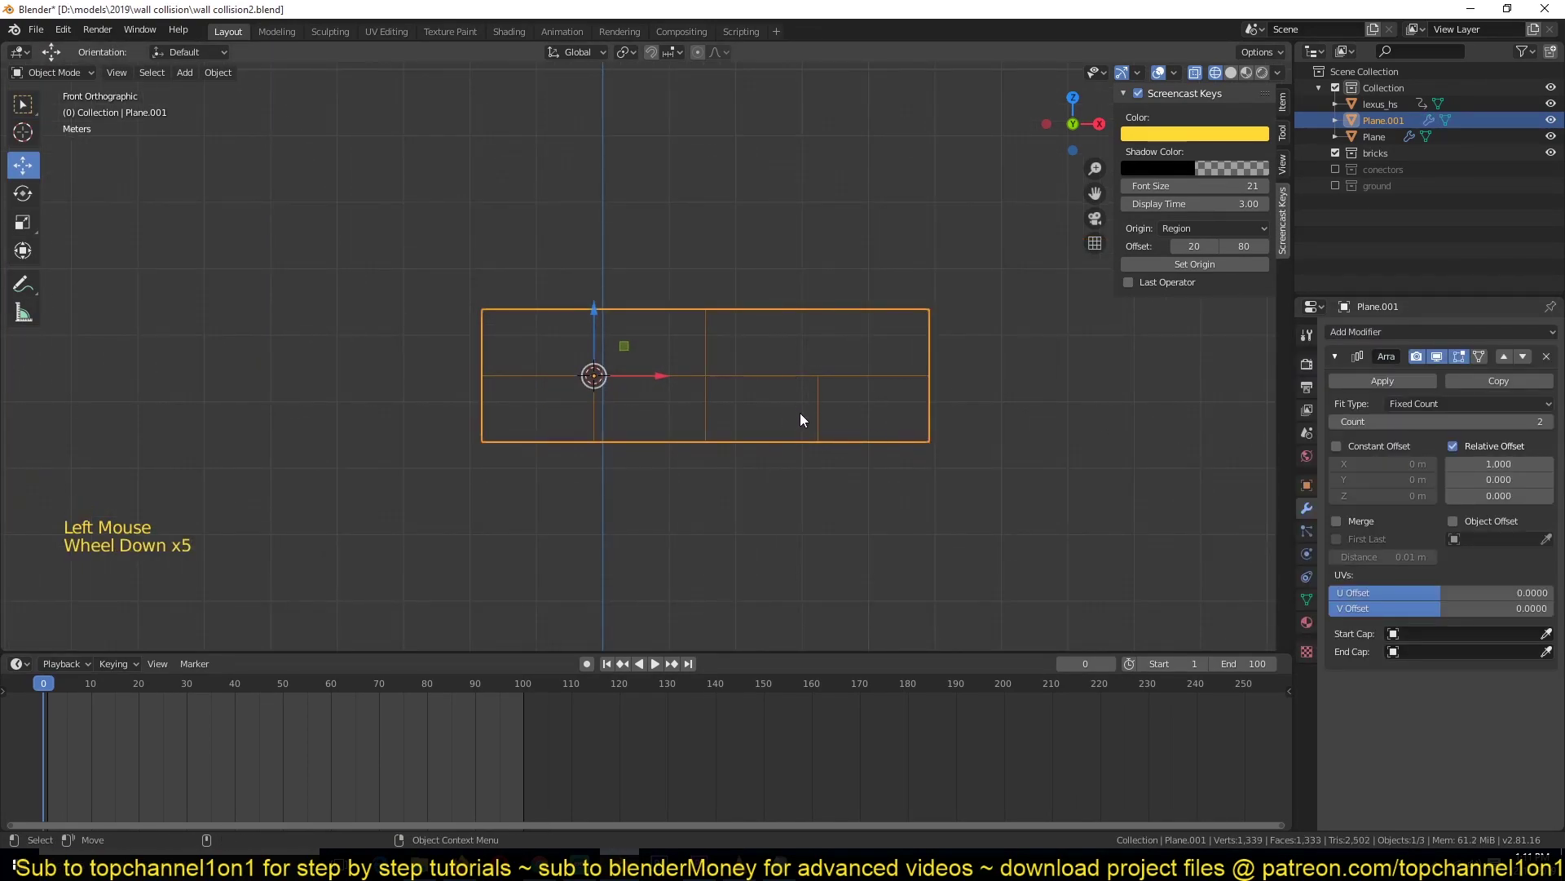
scroll(800, 420, "up", 2)
left_click(1383, 381)
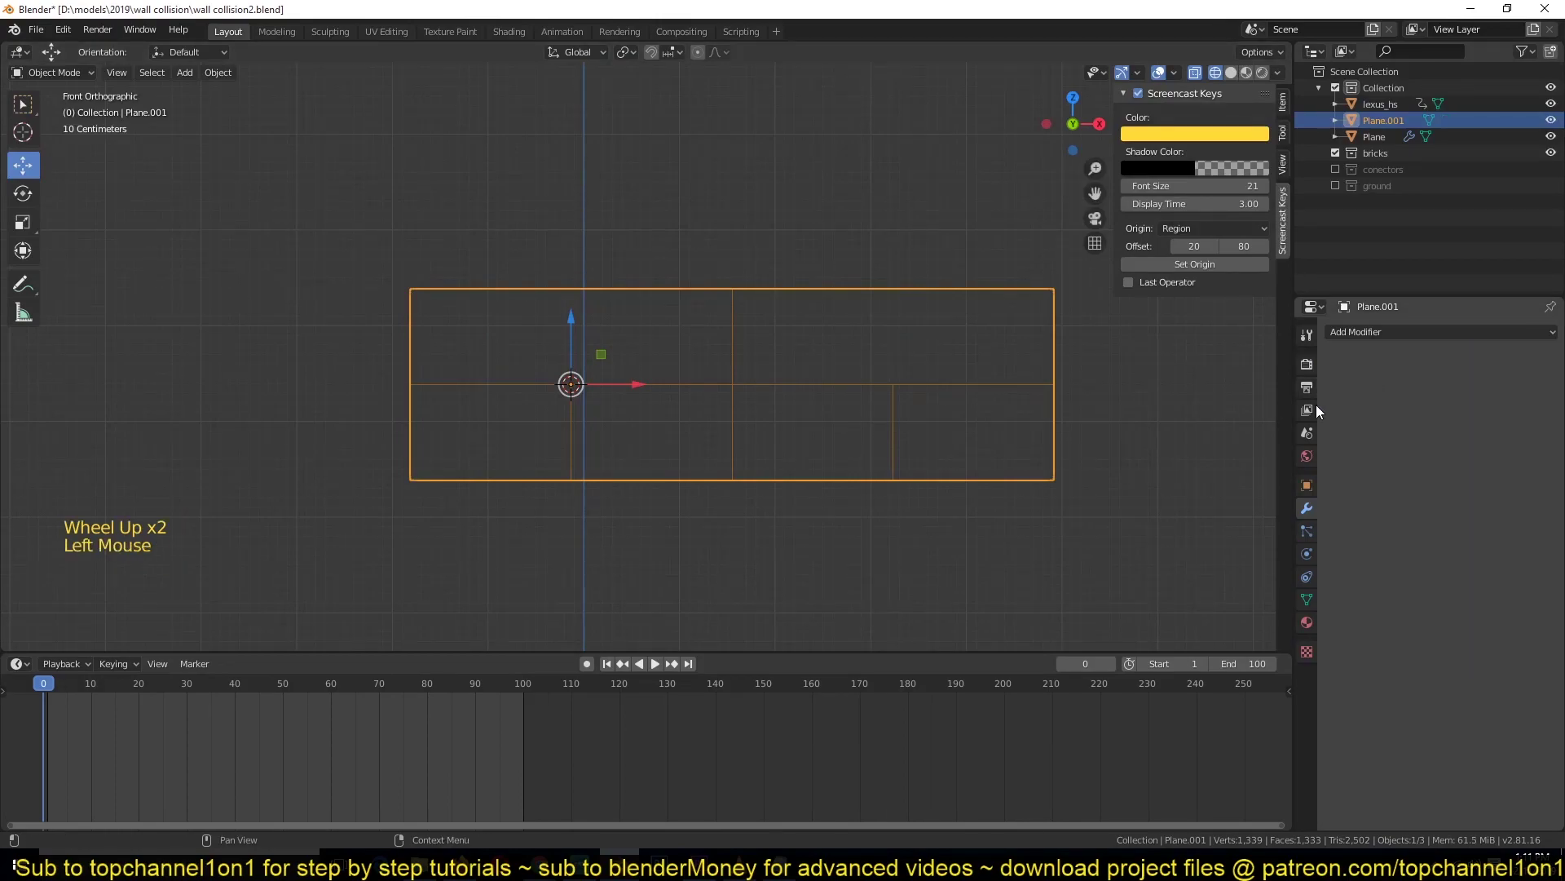
- Try to dissolve the lower row's middle vertical edge where the two arrayed copies meet
key("Tab")
left_click(895, 428)
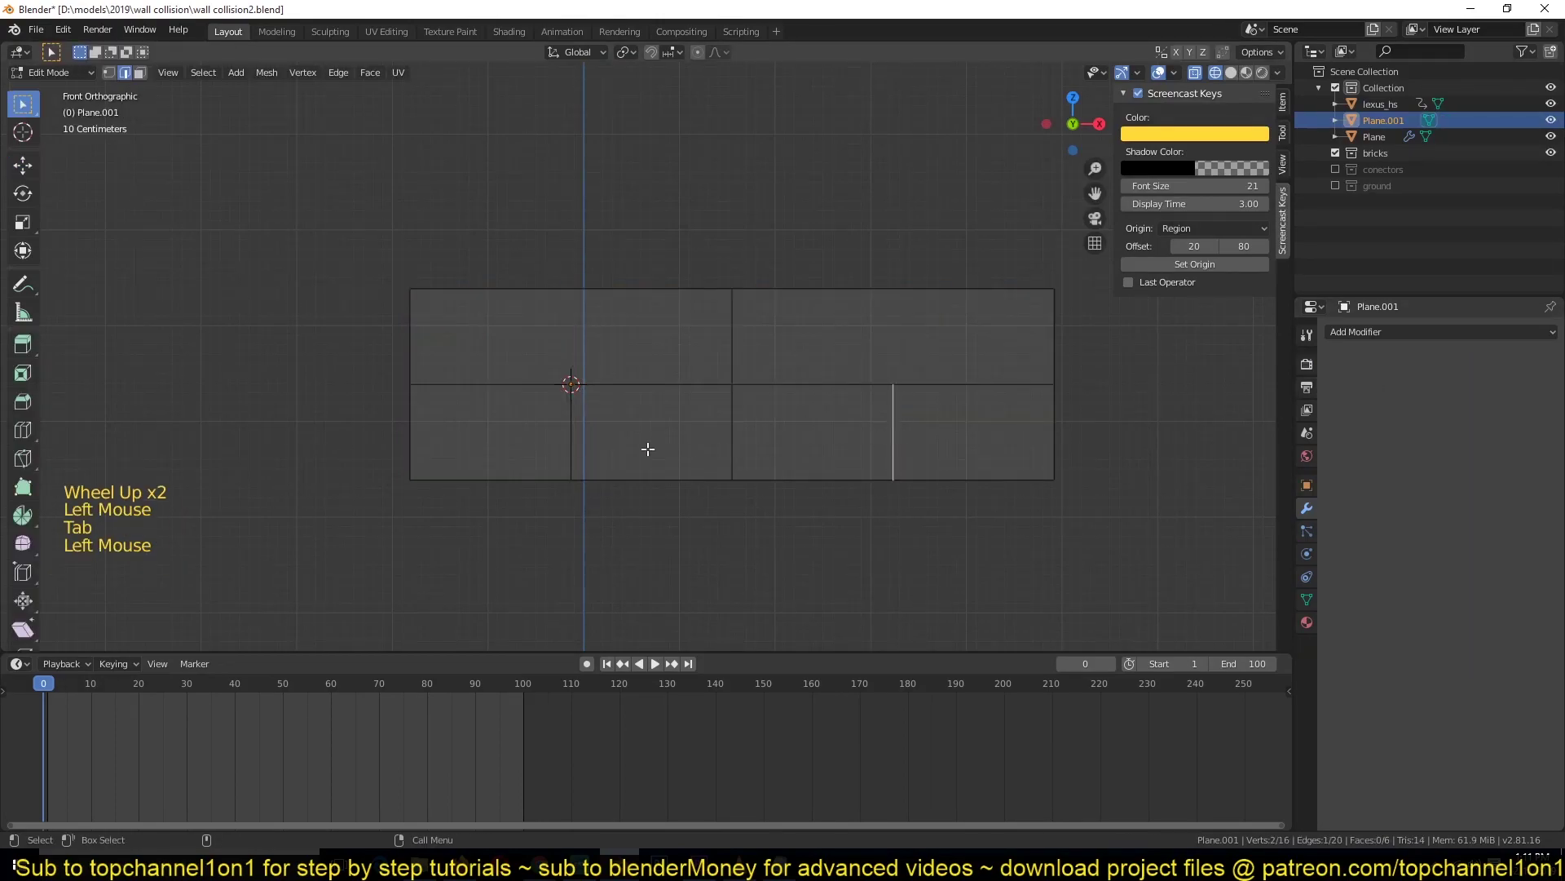
left_click(746, 433)
left_click(744, 437)
key("ctrl+x")
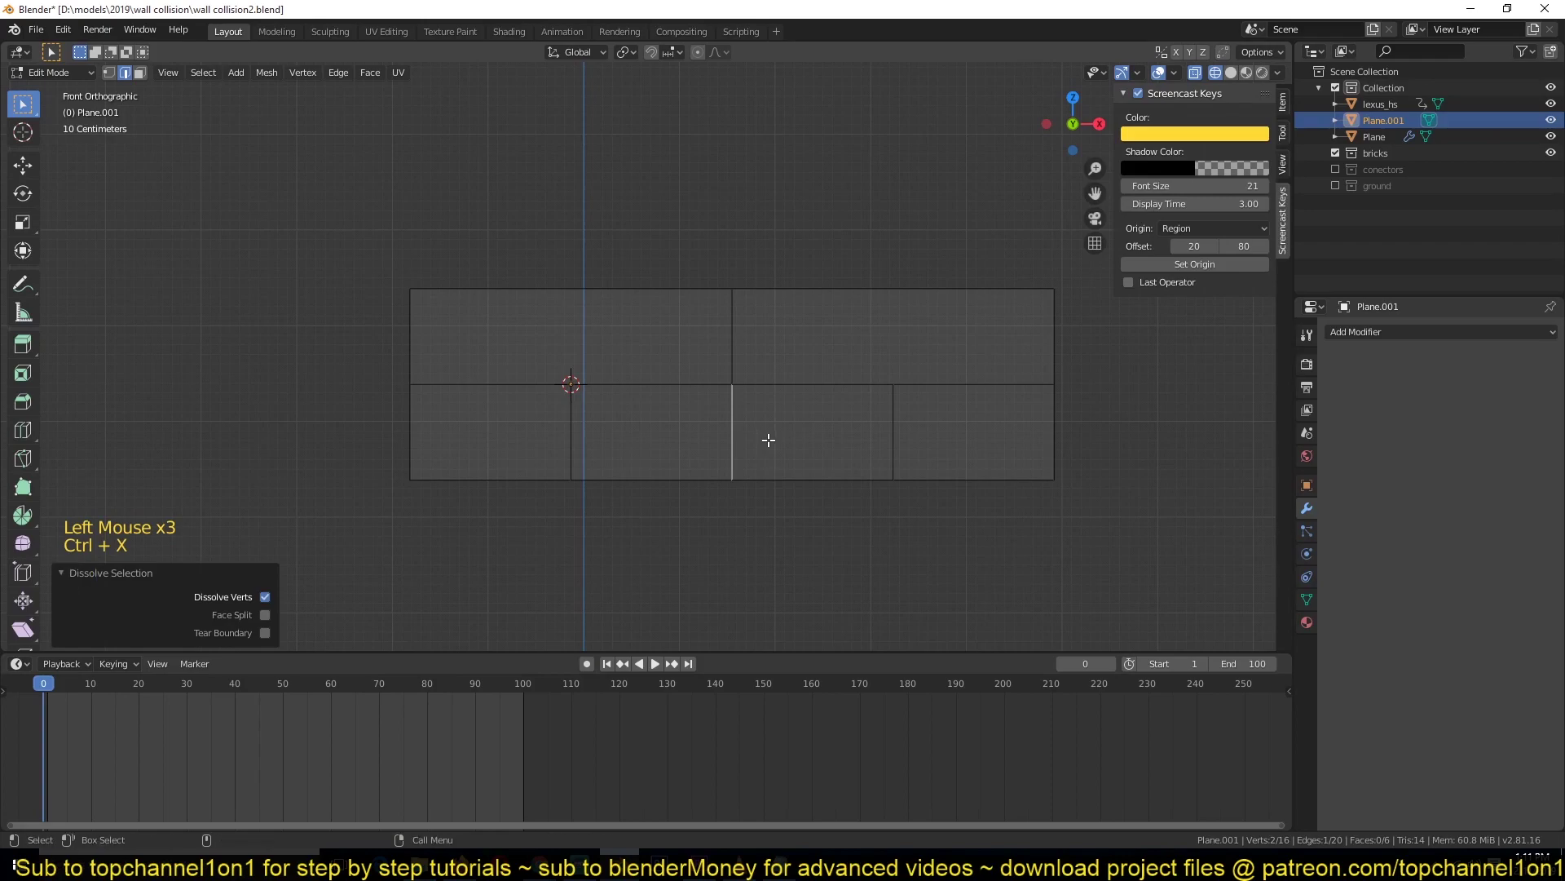
key("ctrl+x")
key("q")
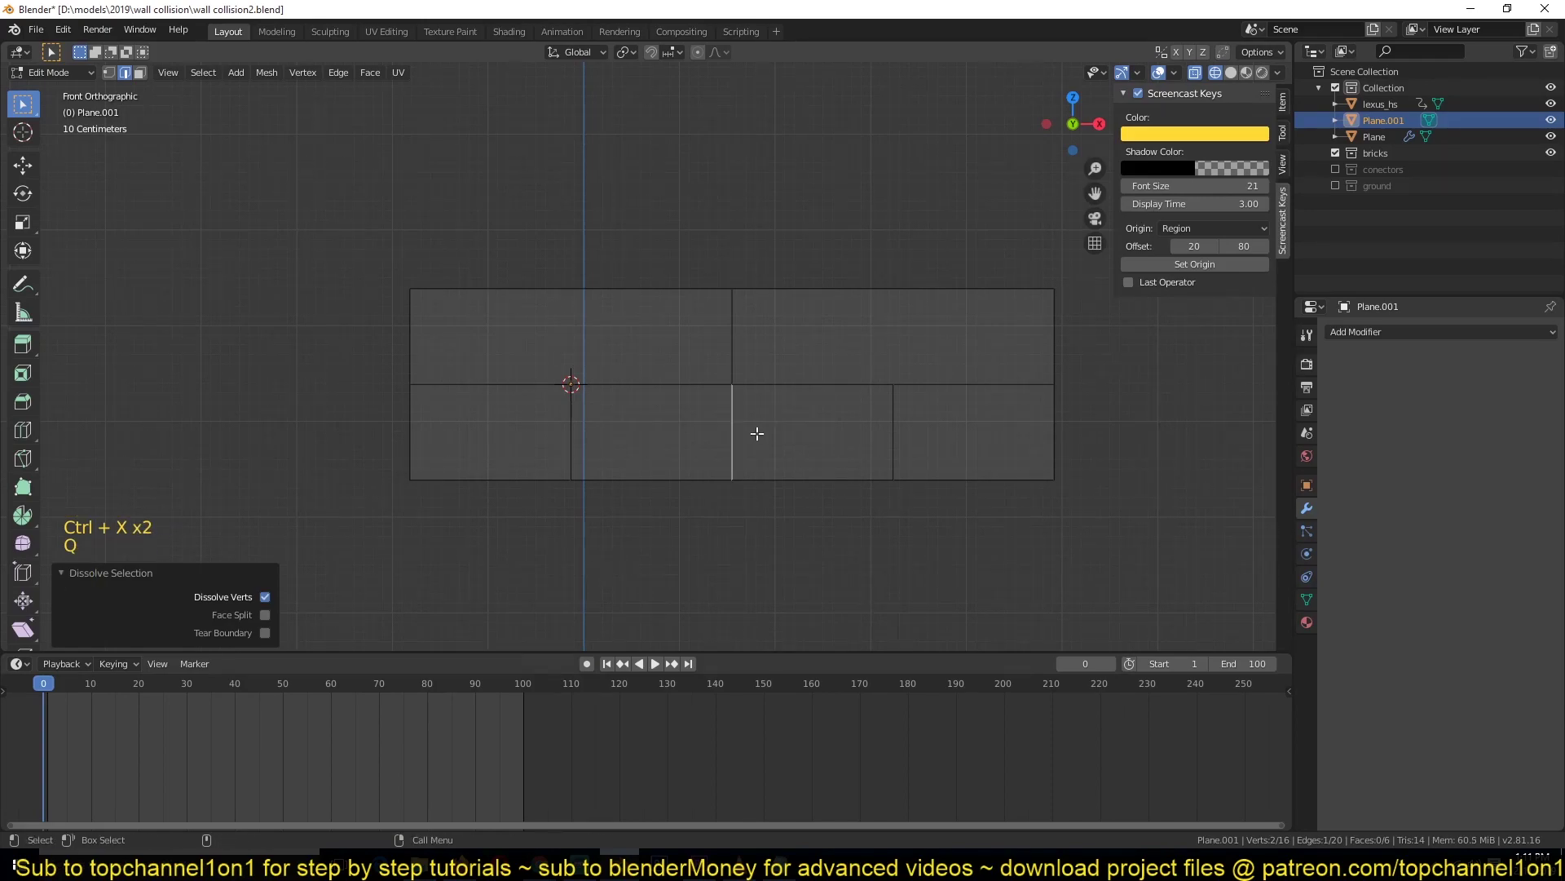
key("g")
key("Escape")
- Select all the brick plane's vertices and merge them by distance
key("a")
key("1")
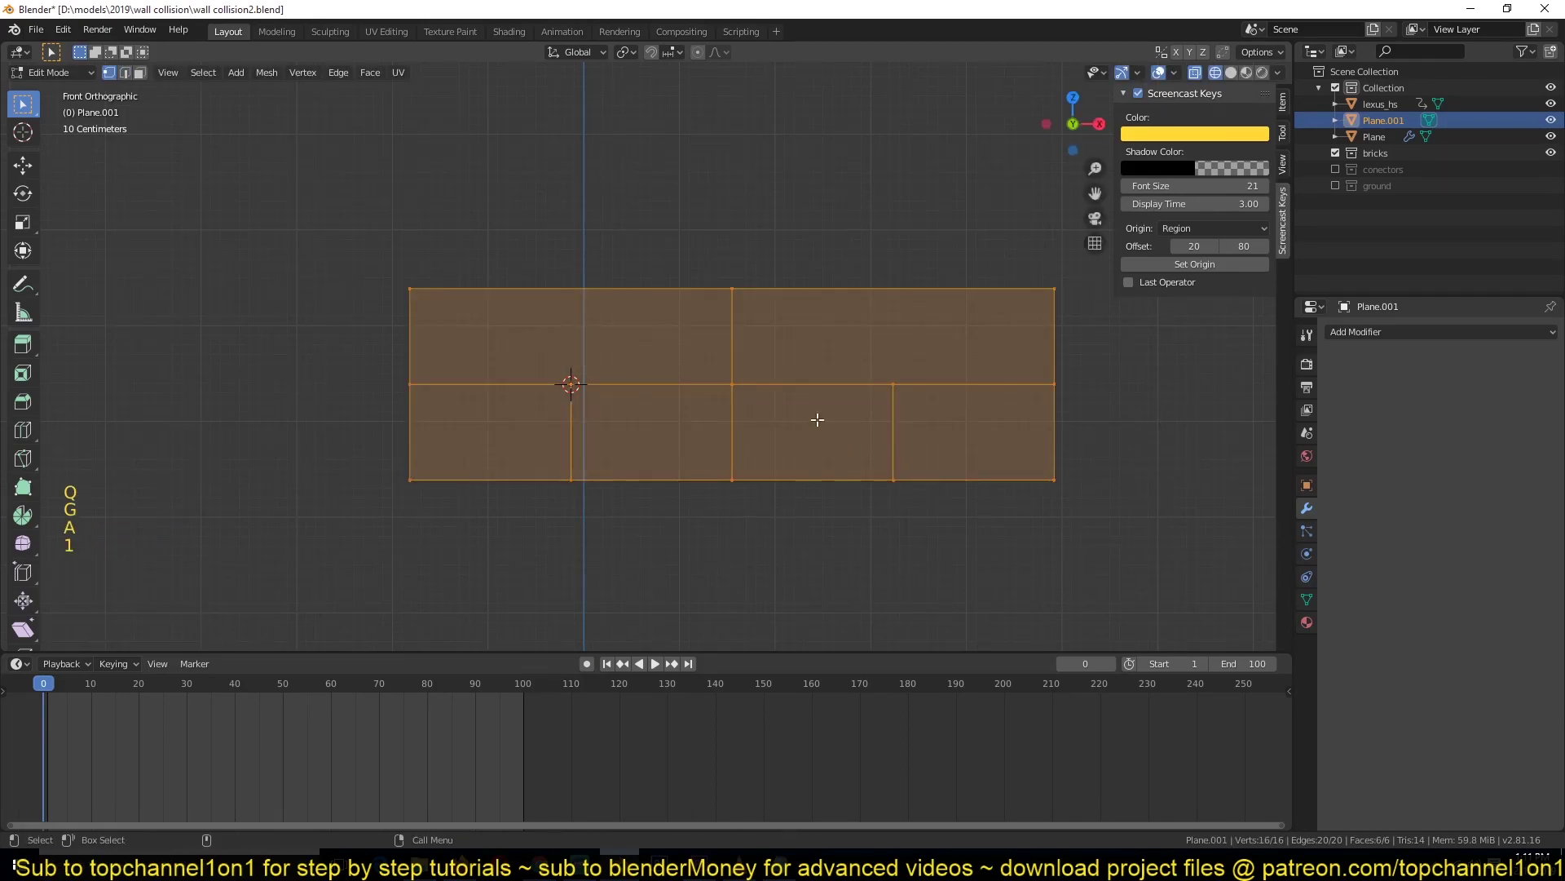
right_click(739, 688)
mouse_move(770, 712)
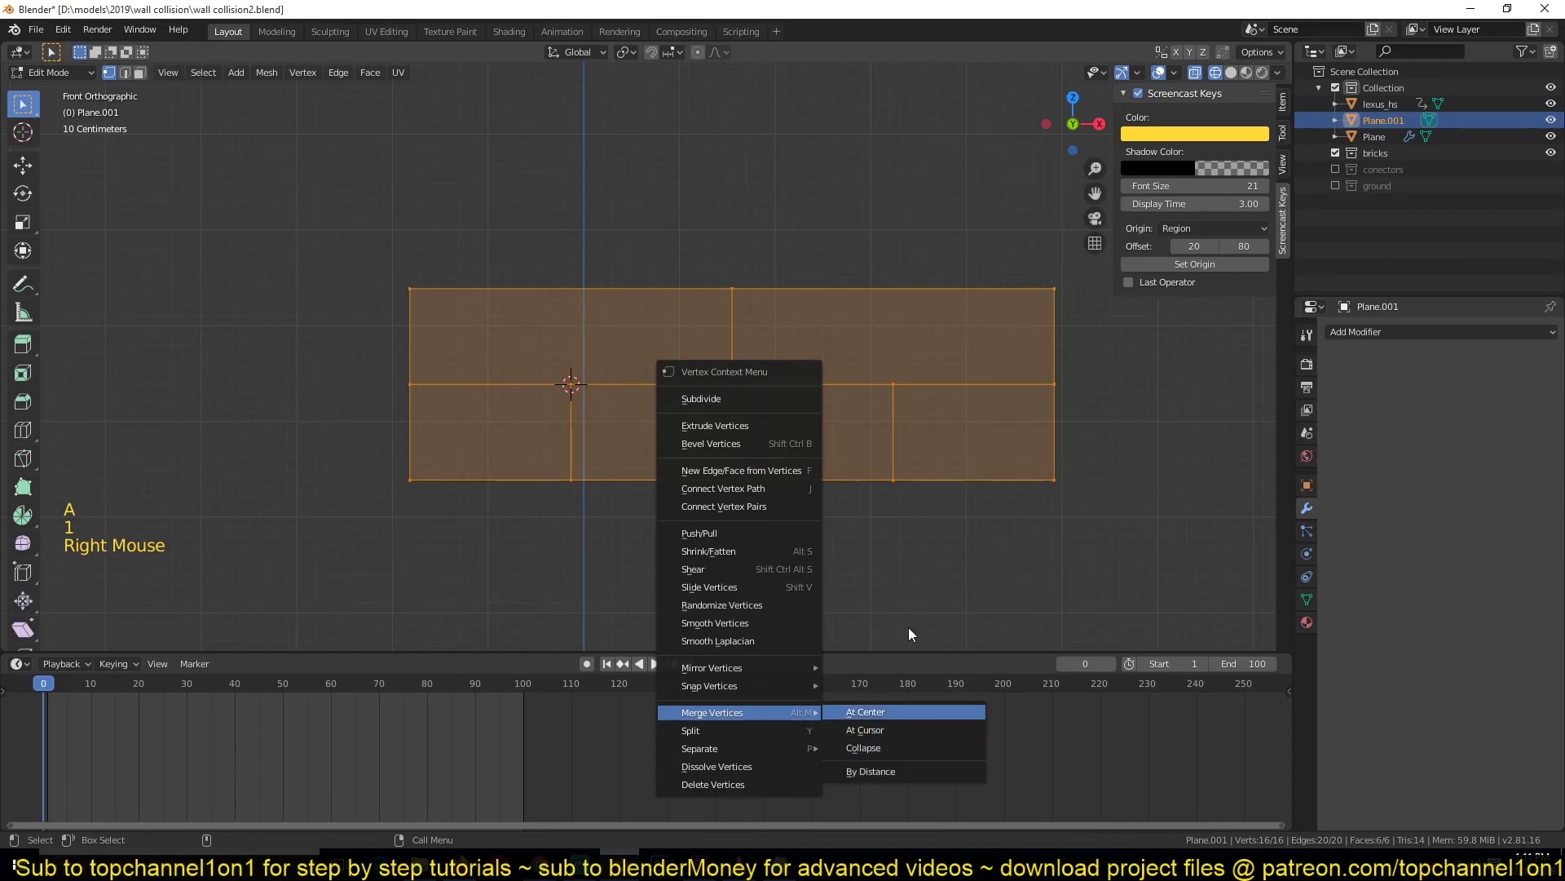
right_click(643, 191)
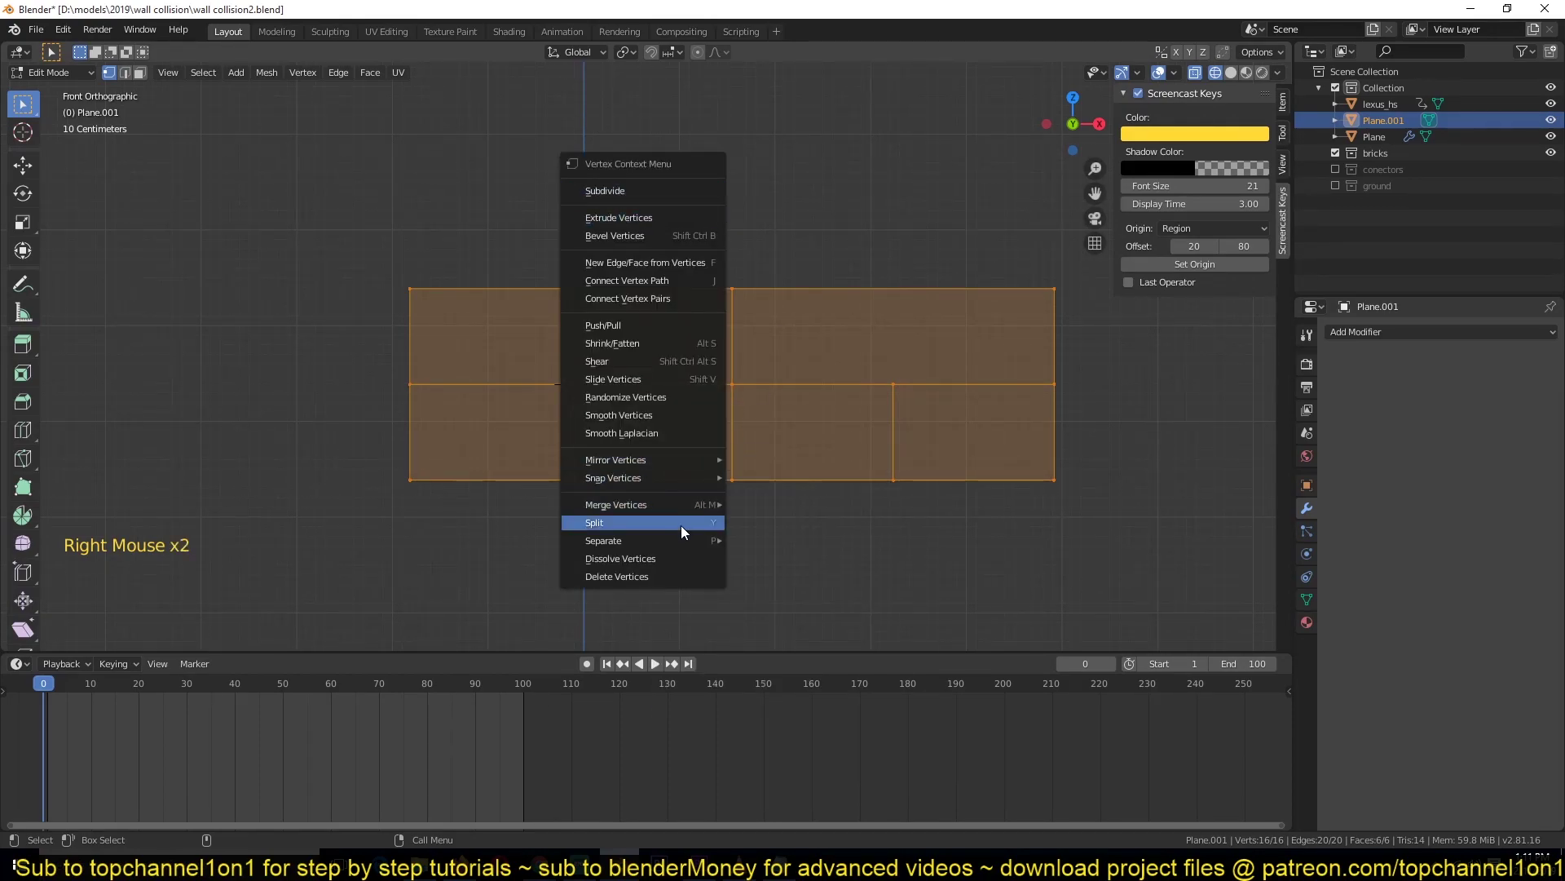
mouse_move(687, 505)
left_click(769, 559)
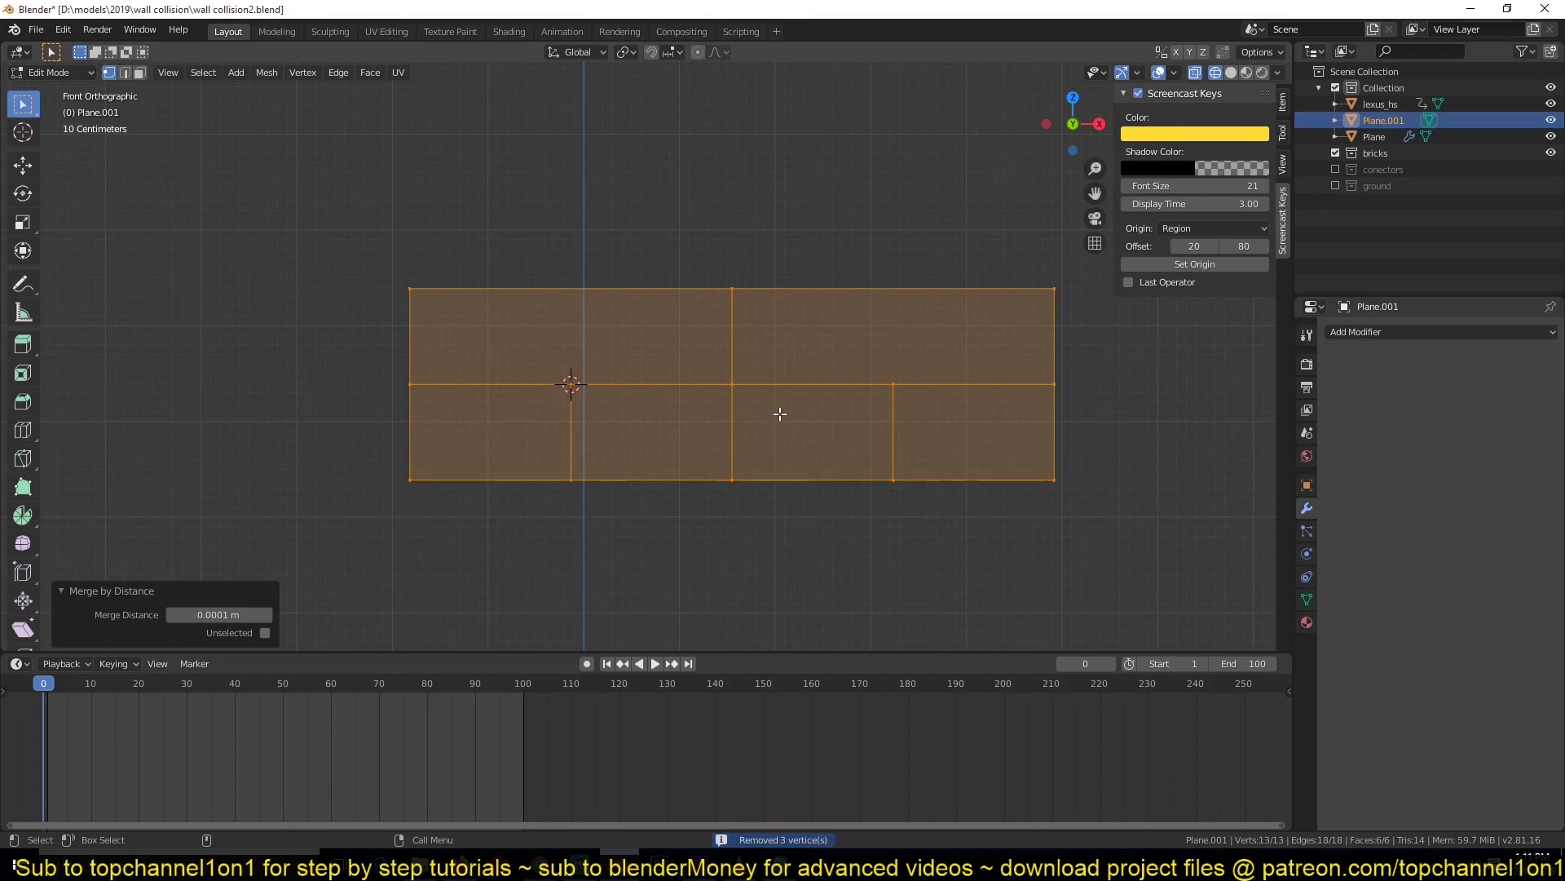
- Dissolve the middle vertical edge of the lower brick row and return to Object Mode
key("2")
left_click(737, 426)
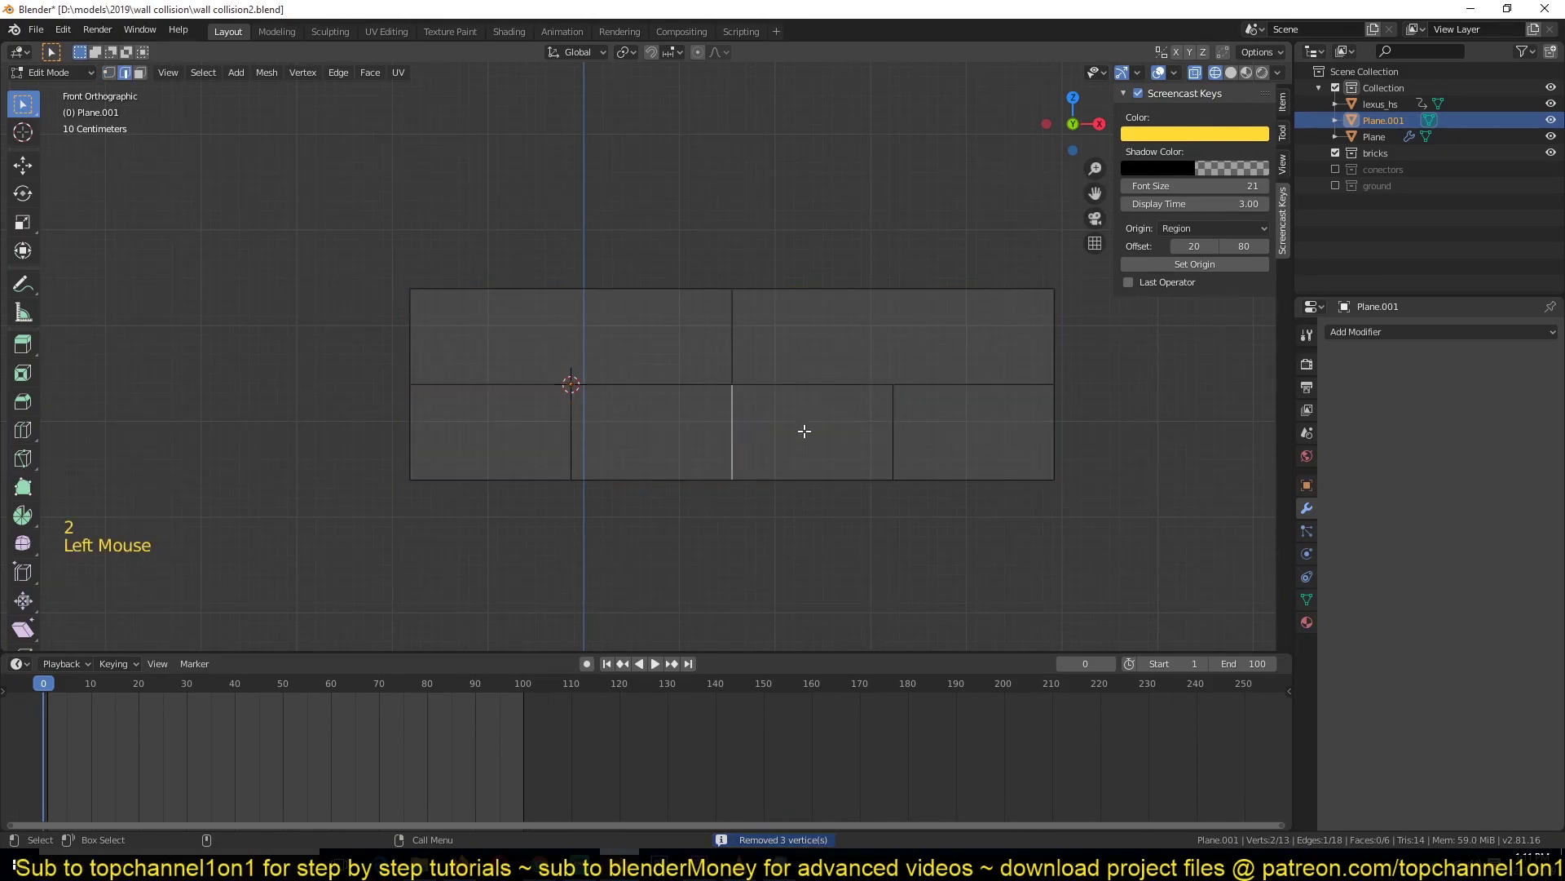
key("o")
key("ctrl+x")
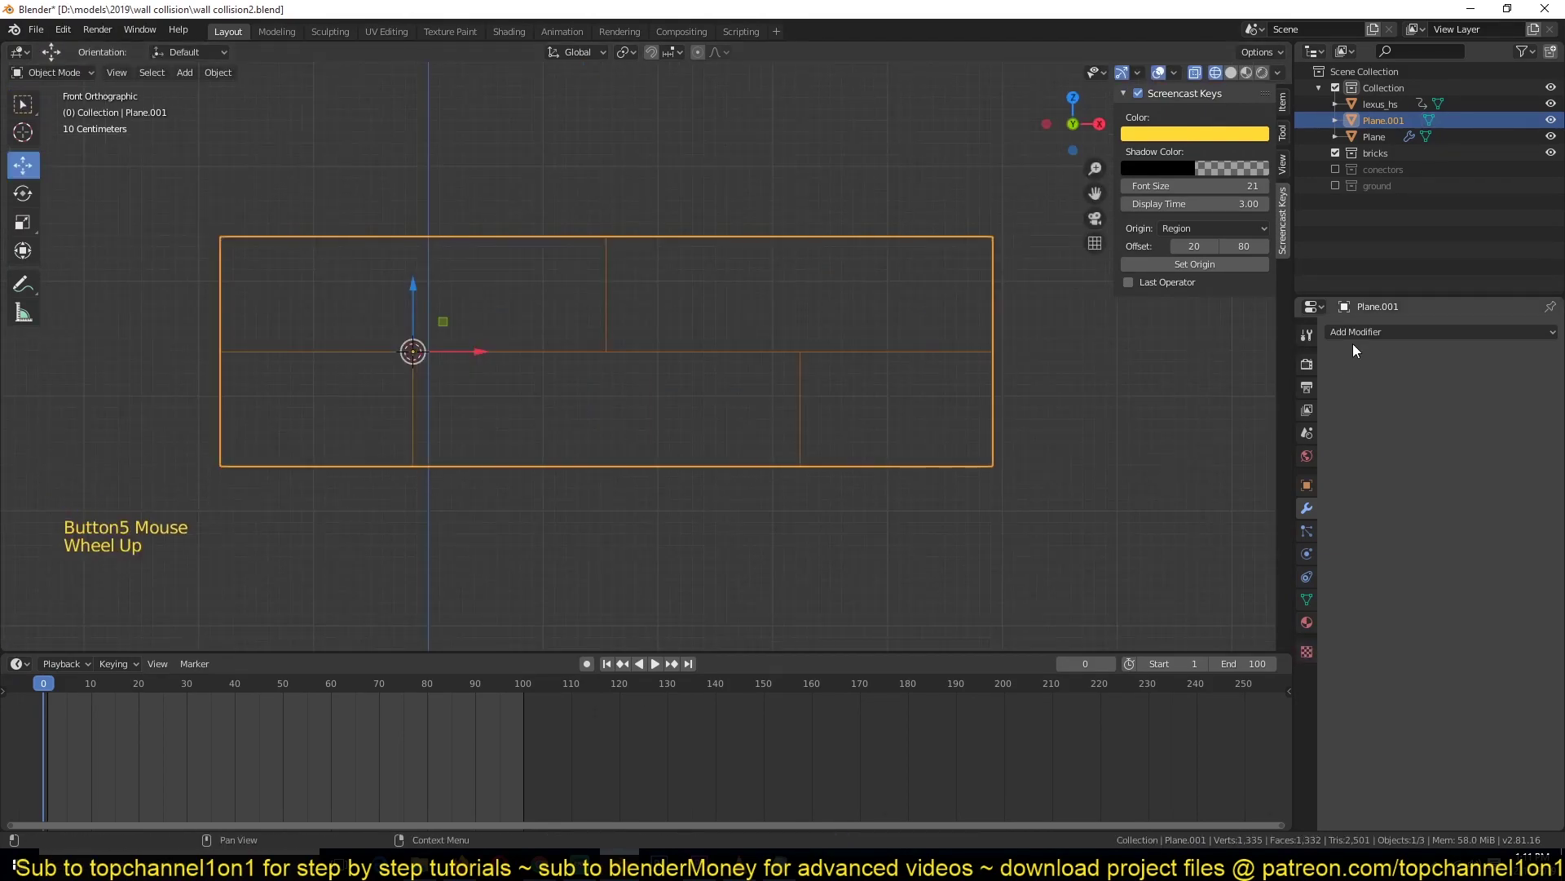
- Add a new Array modifier to the brick plane and set its count to 5
left_click(1353, 334)
left_click(1174, 379)
scroll(987, 383, "down", 6)
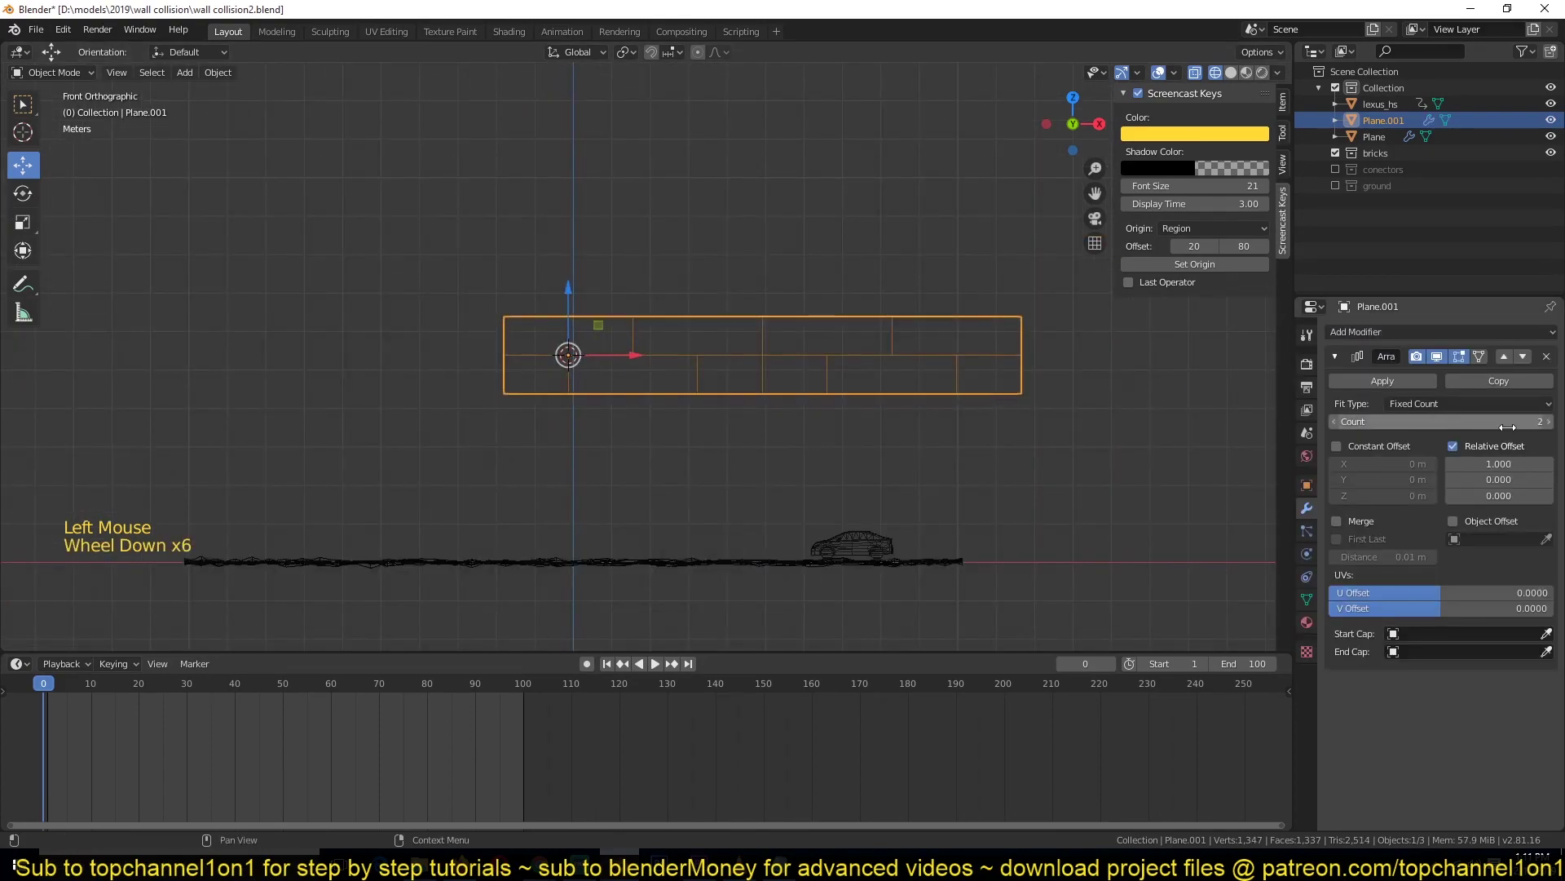
left_click(1546, 421)
left_click(1546, 421)
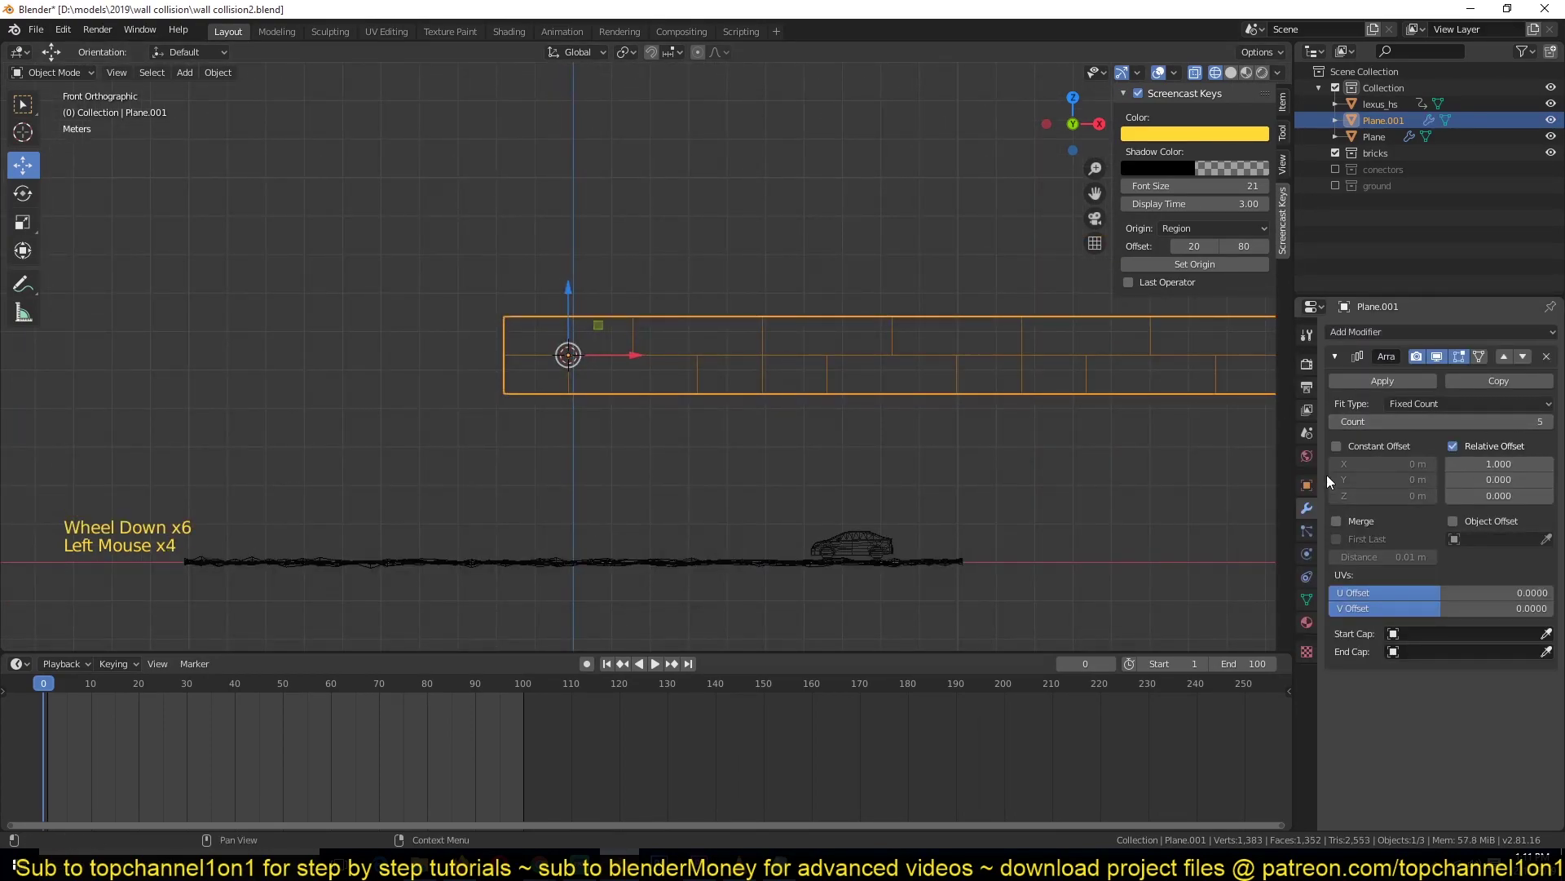
middle_click_drag(959, 445, 778, 455, "shift")
- Duplicate the Array modifier and set the copy's relative offset to X 0 and Z 1
left_click(1498, 380)
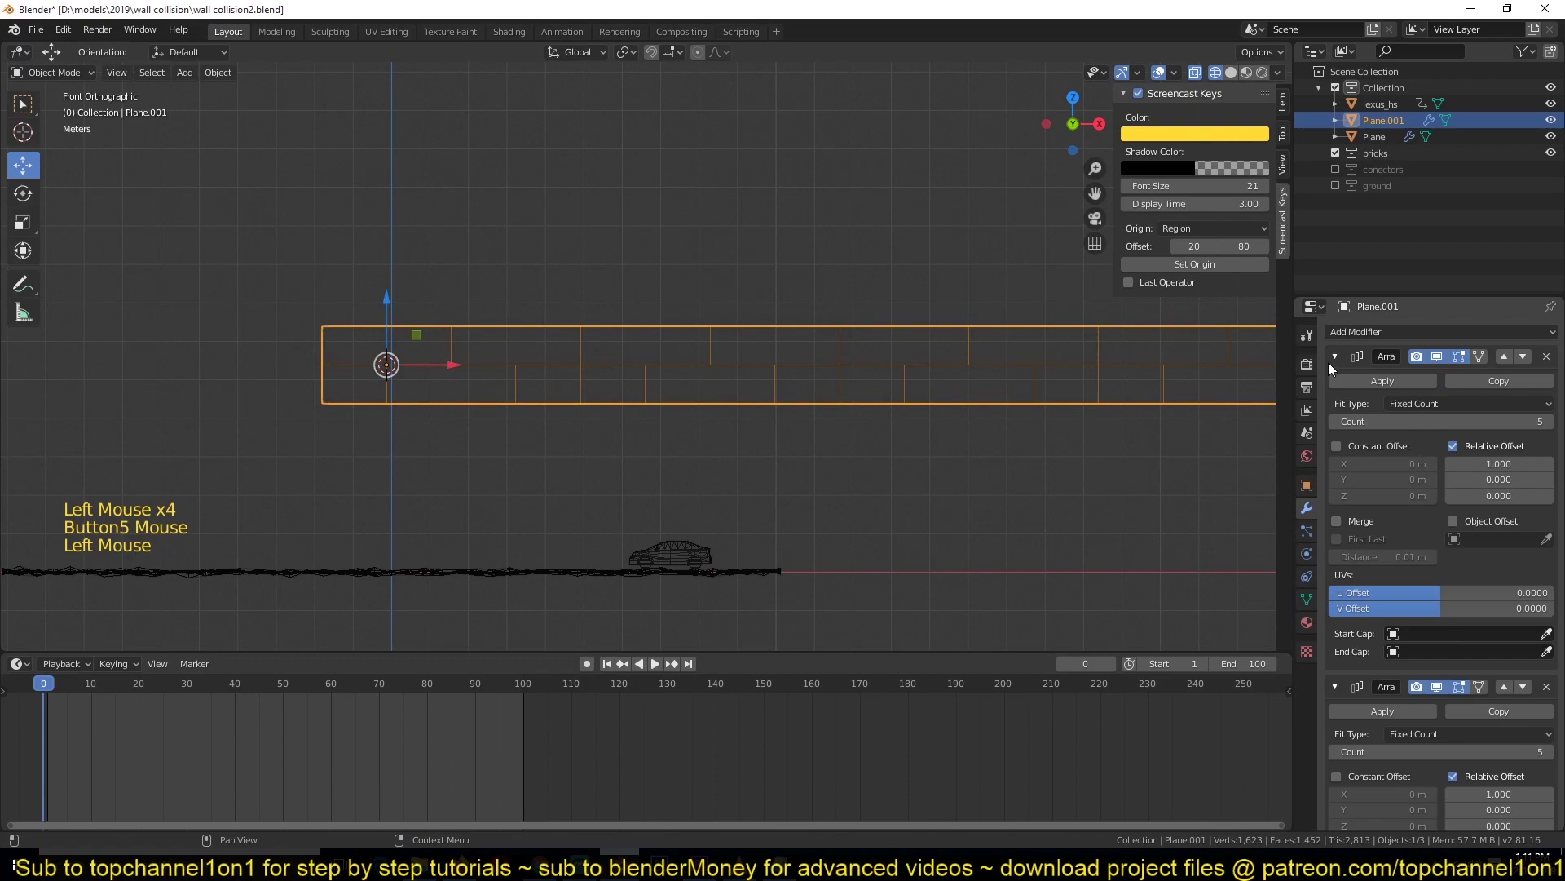
left_click(1334, 356)
left_click(1499, 492)
type("1")
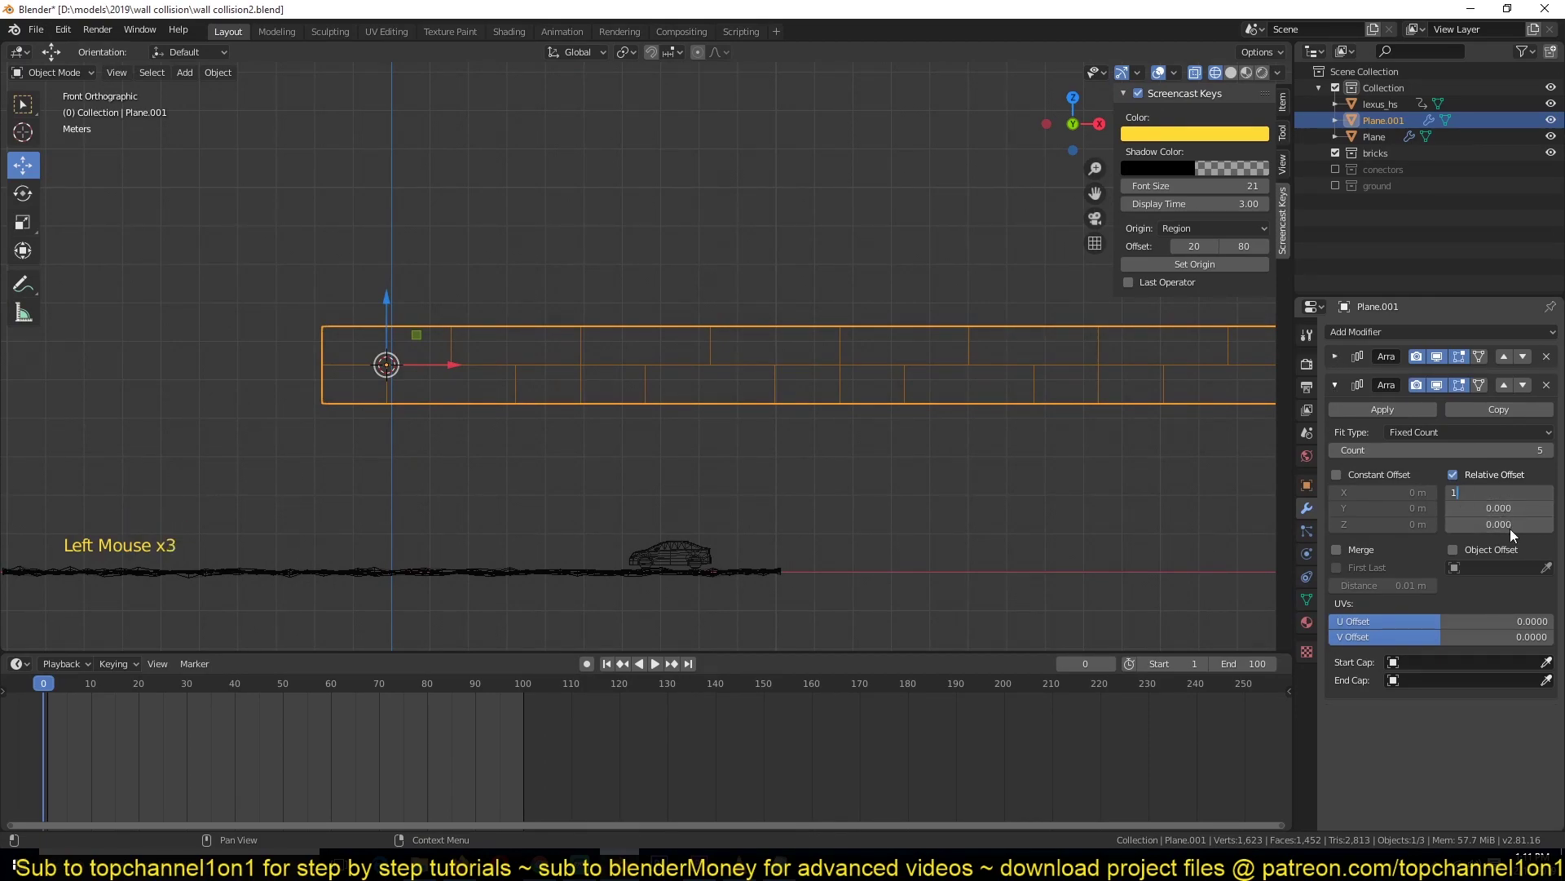
left_click(1511, 530)
left_click(1508, 524)
type("1")
key("Return")
left_click(1500, 493)
type("0")
key("Return")
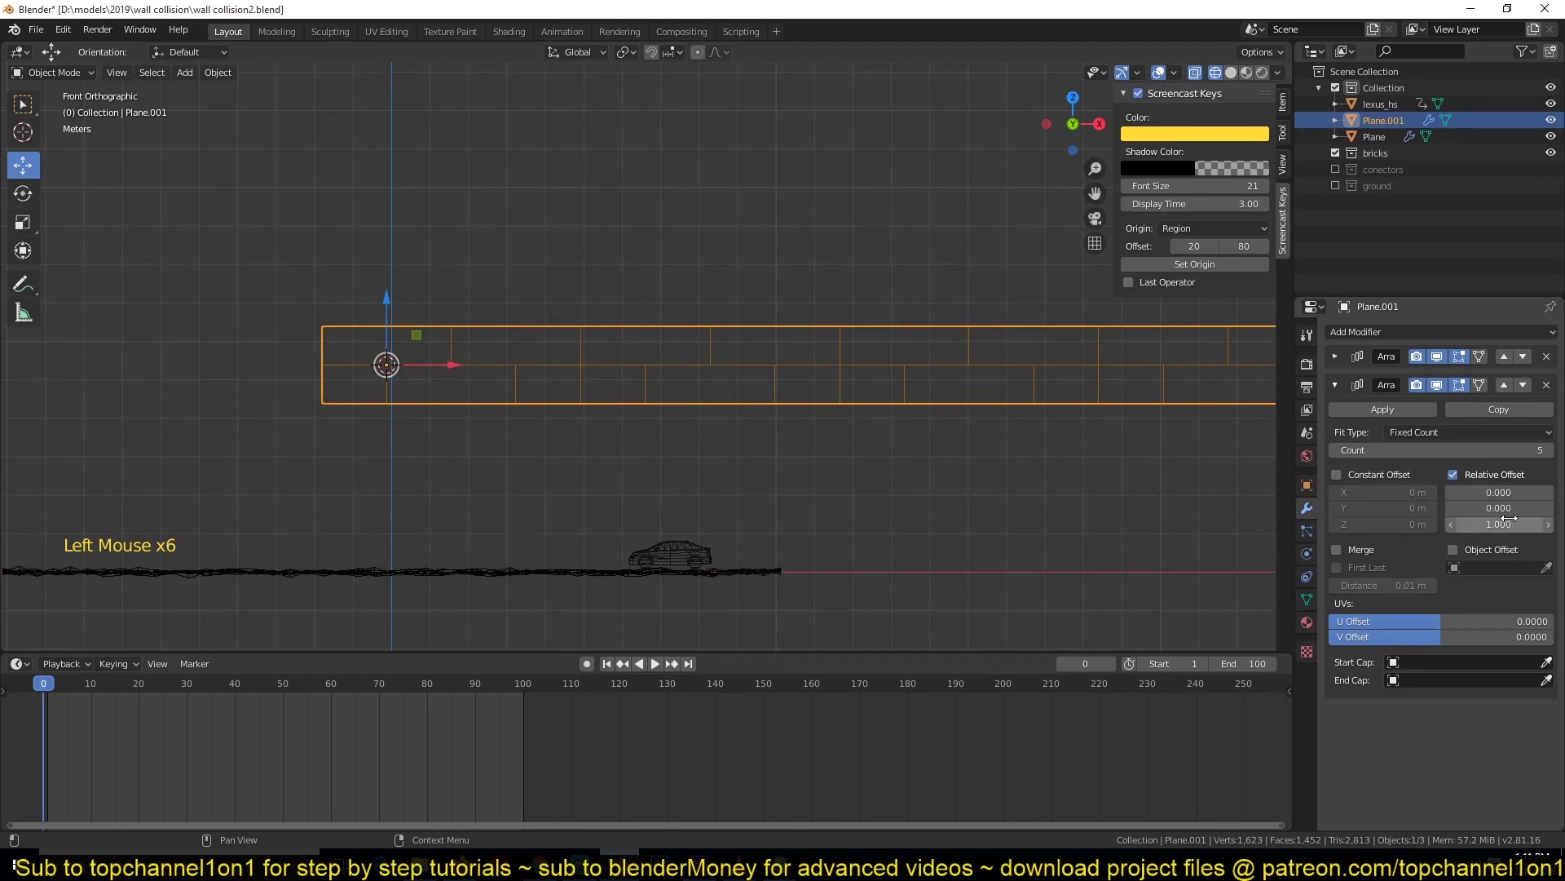
- Change the second Array's relative offset to Y 1 and Z 0 to stack the rows vertically
left_click(1509, 510)
type("1")
key("Return")
left_click(1508, 526)
key("Return")
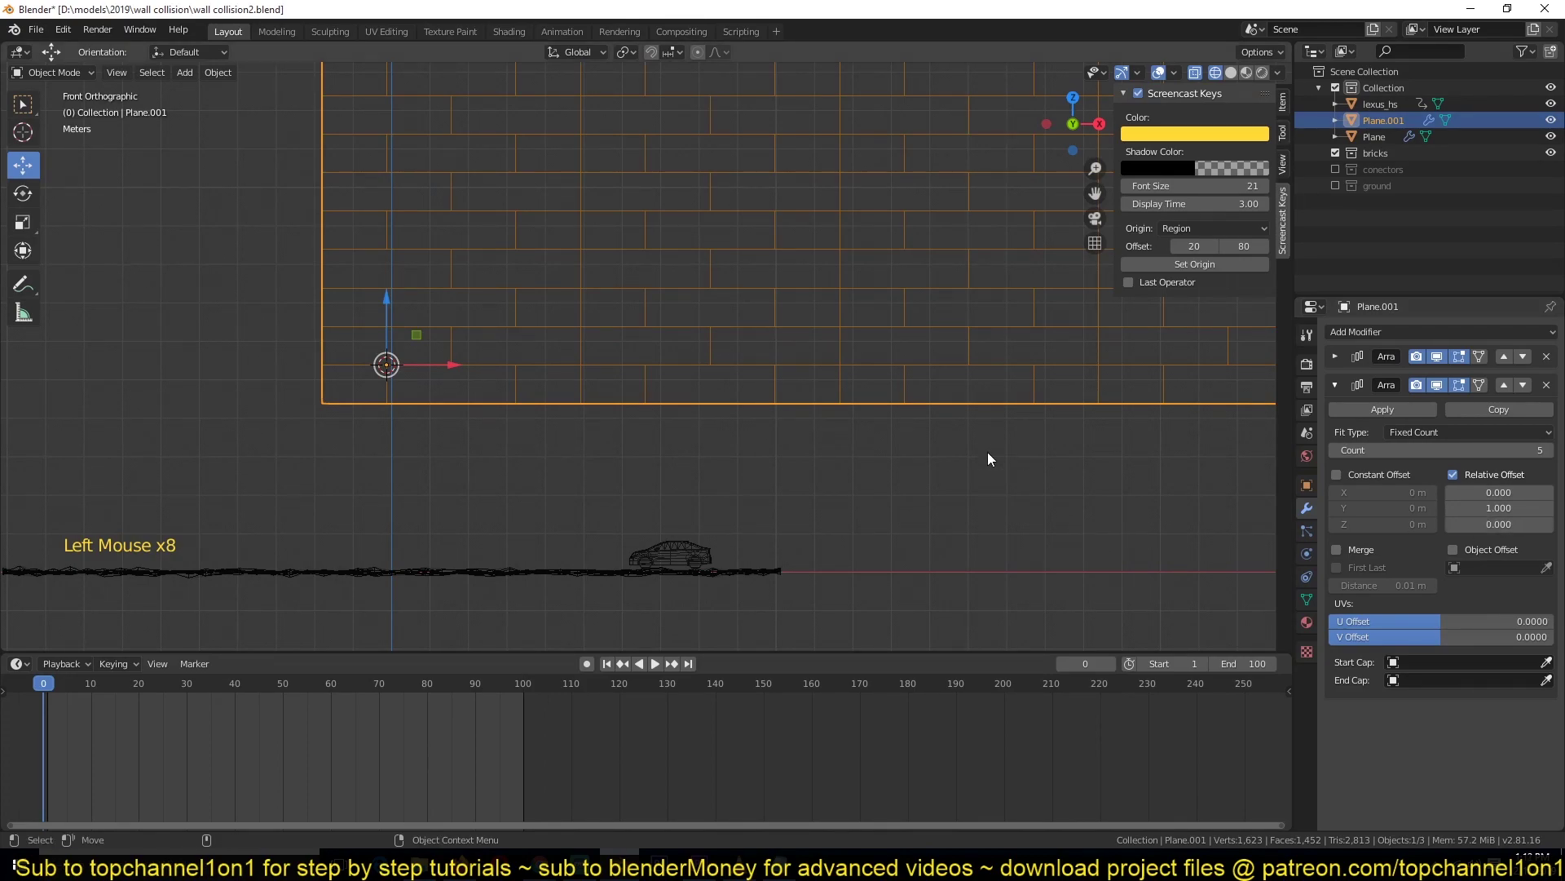
- Inspect the brick seams and turn on Merge in the first Array modifier
scroll(834, 470, "down", 3)
middle_click_drag(834, 470, 740, 519, "shift")
key("alt+a")
scroll(669, 365, "up", 3)
mouse_move(668, 365)
middle_mouse_down("shift")
mouse_move(751, 365)
mouse_move(653, 389)
middle_mouse_up("shift")
left_click(673, 379)
scroll(654, 389, "down", 6)
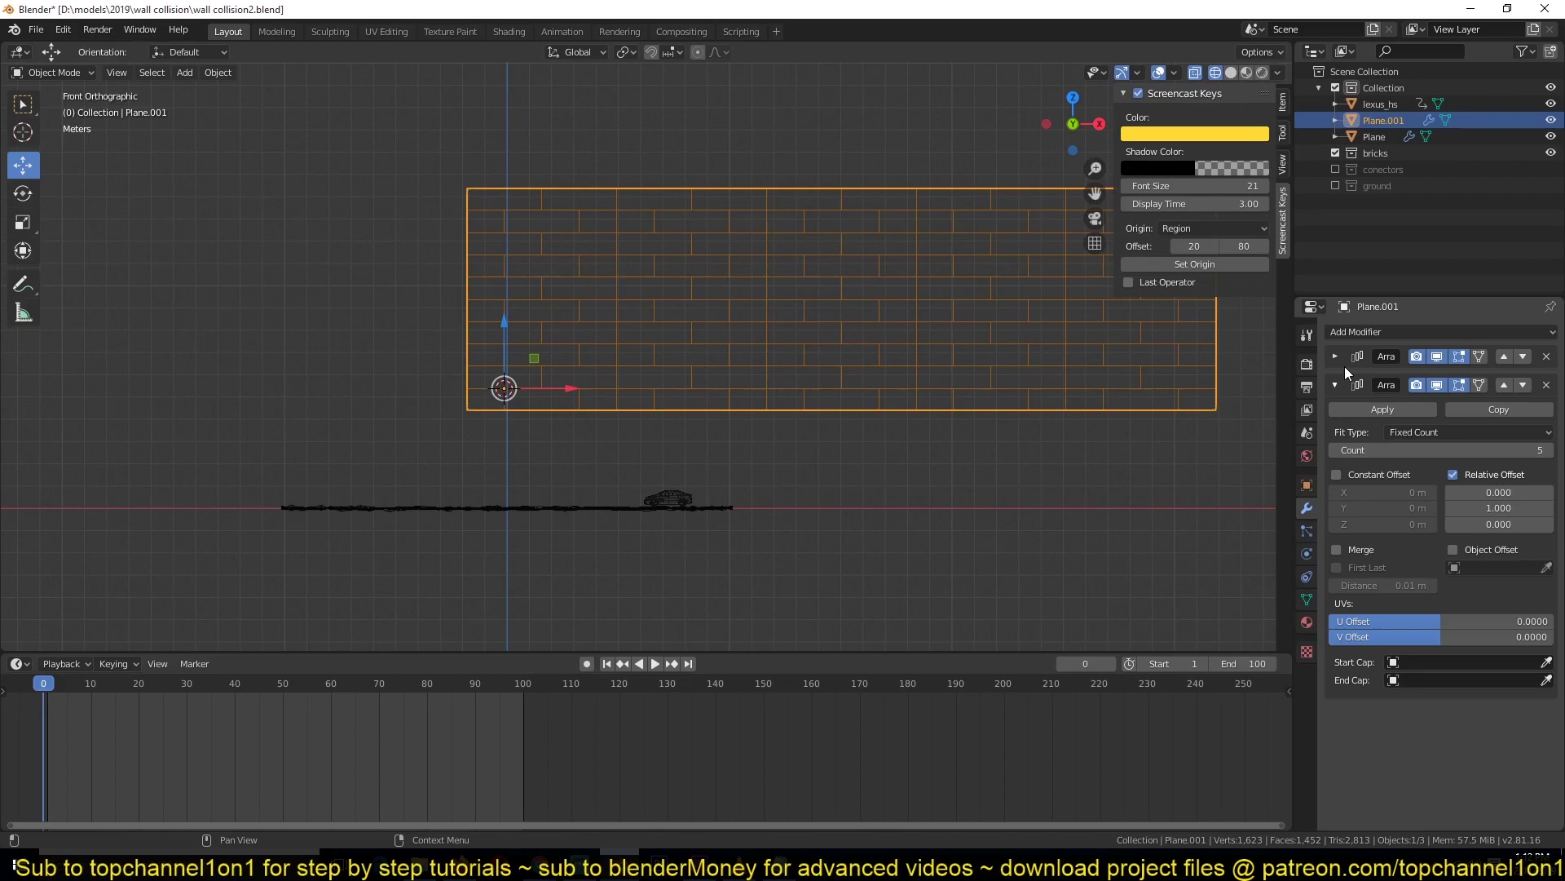
left_click(1444, 388)
left_click(1444, 385)
left_click(1334, 357)
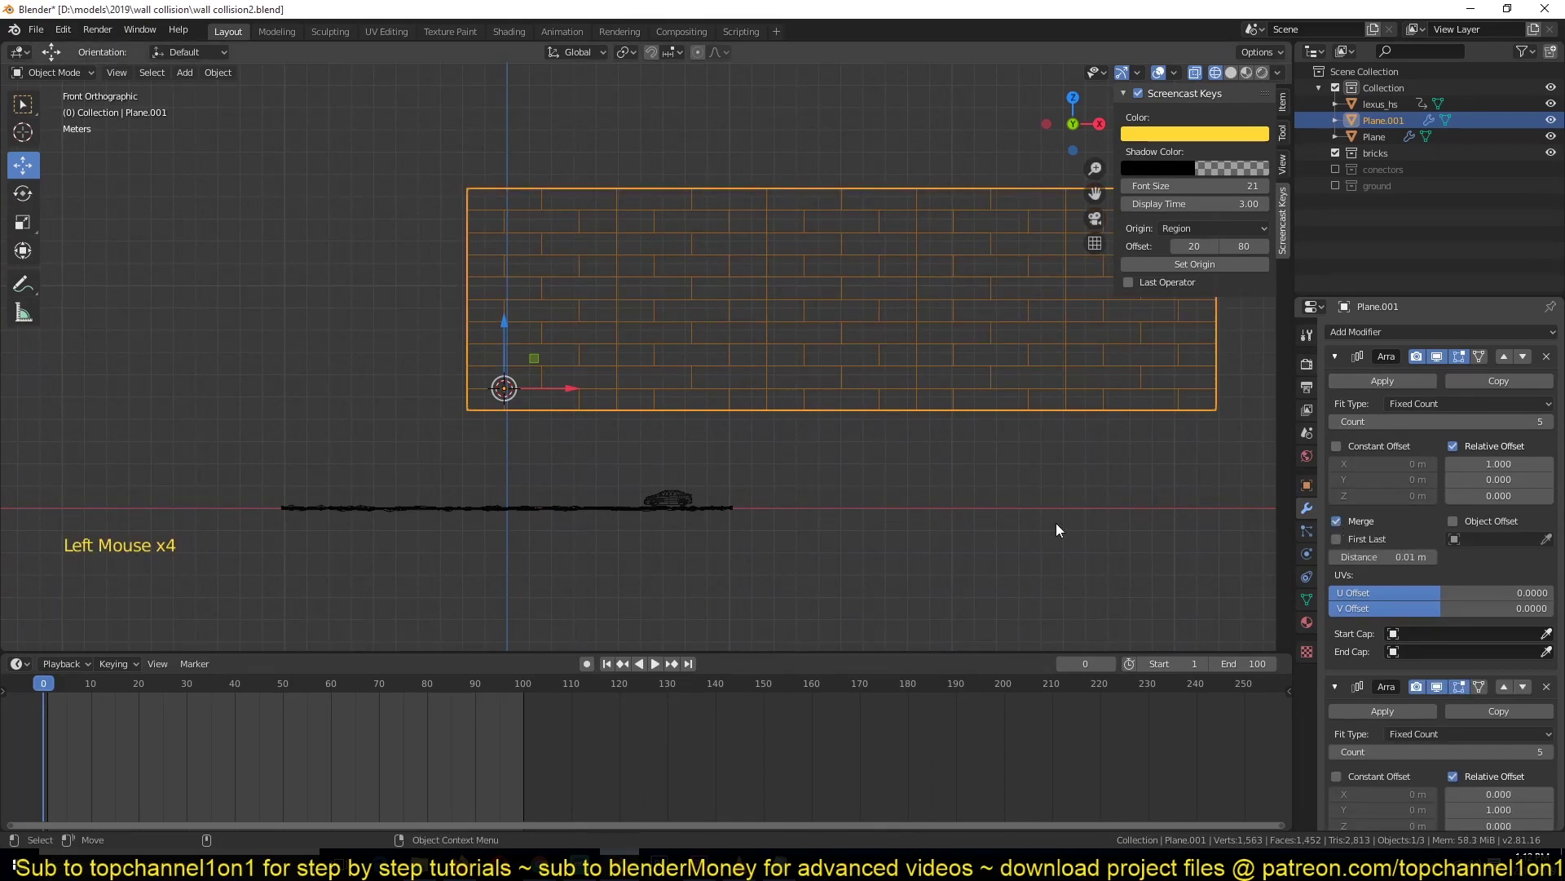
- Bevel the inner edges between the bricks with a width of 0.0155 m and 1 segment
scroll(614, 344, "up", 4)
key("Tab")
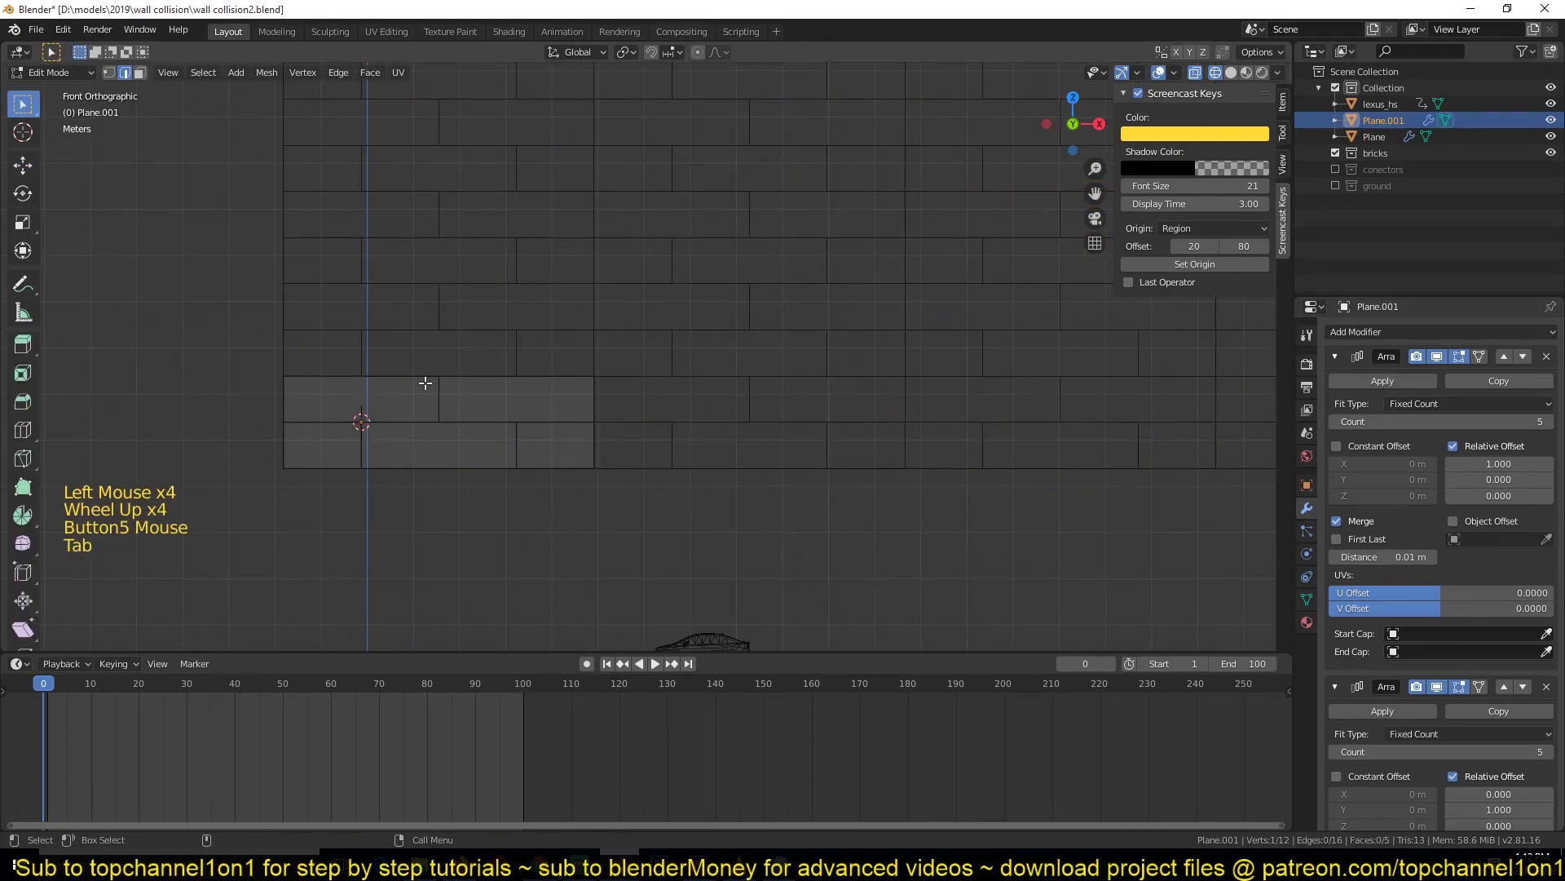
key("a")
scroll(531, 374, "up", 6)
scroll(628, 320, "down", 1)
scroll(570, 330, "down", 4)
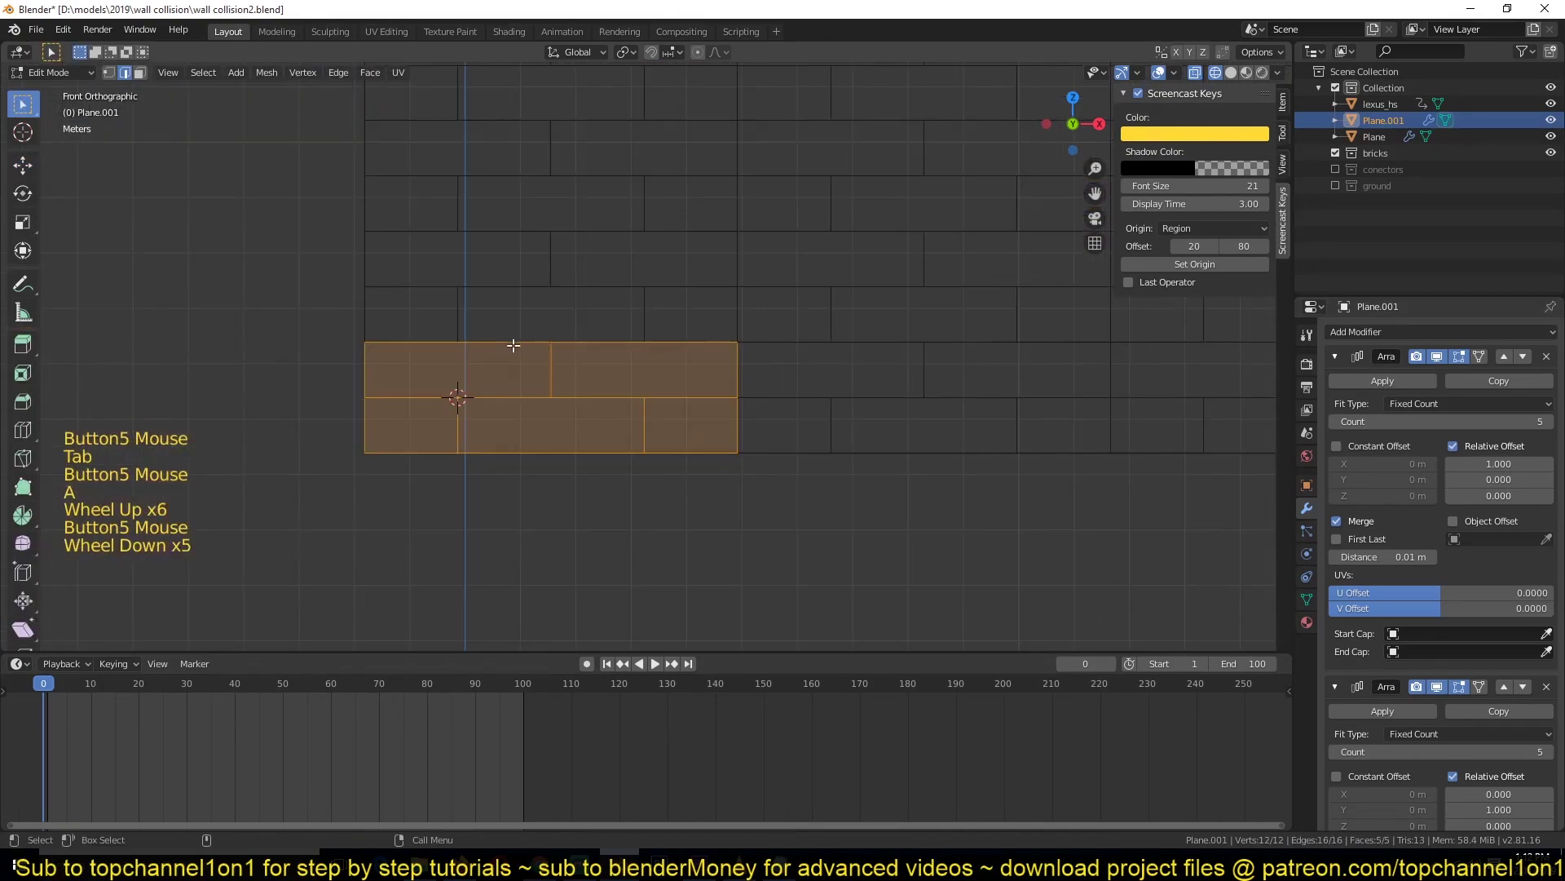
scroll(518, 347, "up", 3)
key("ctrl+b")
key("ctrl+b")
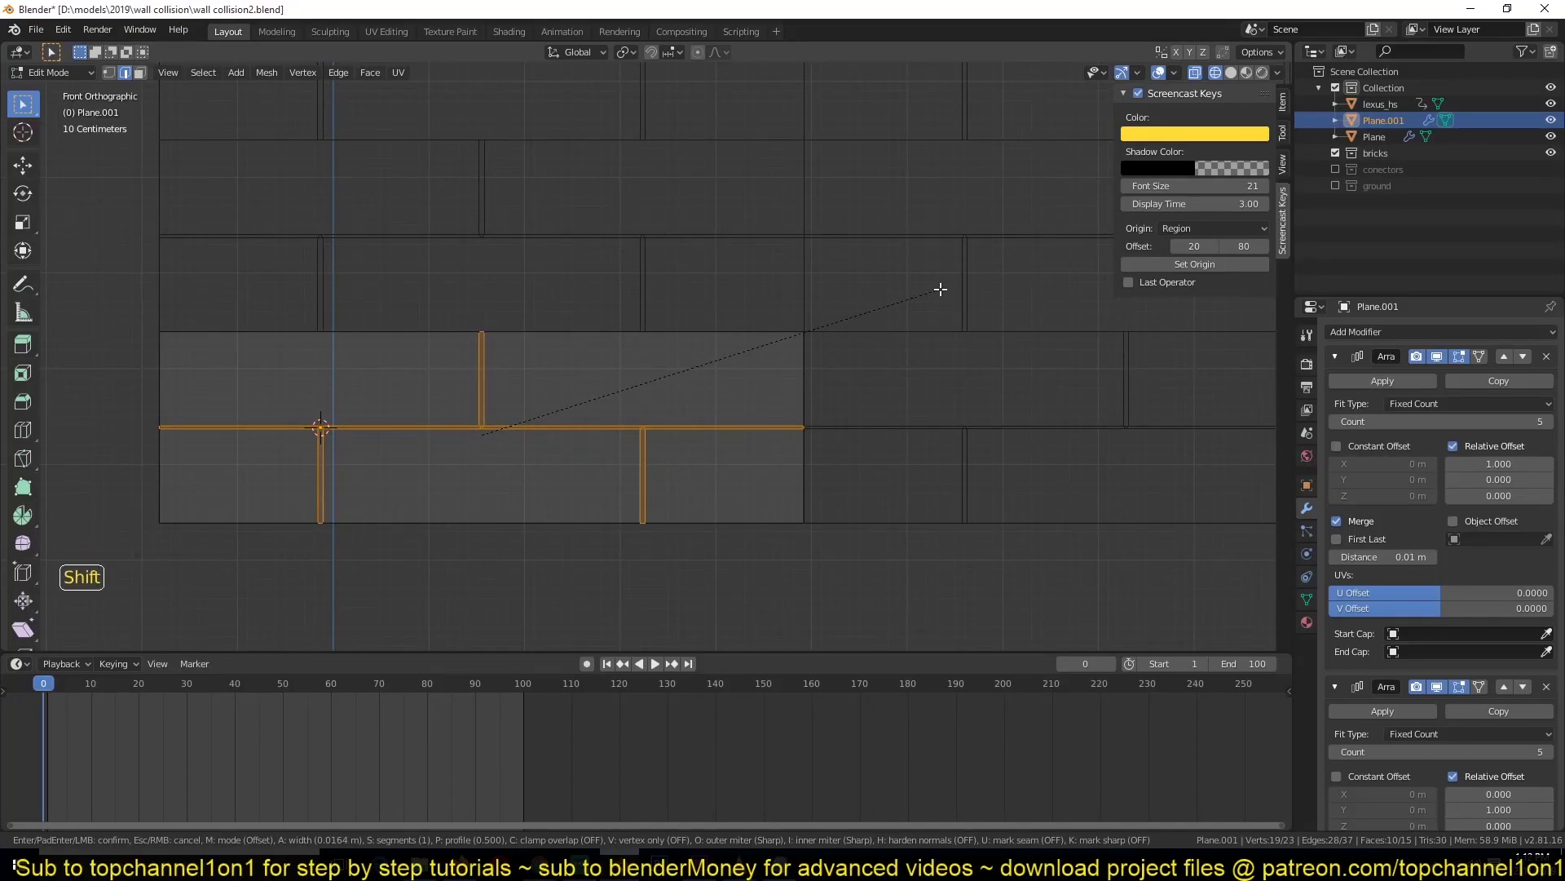
left_click(937, 291)
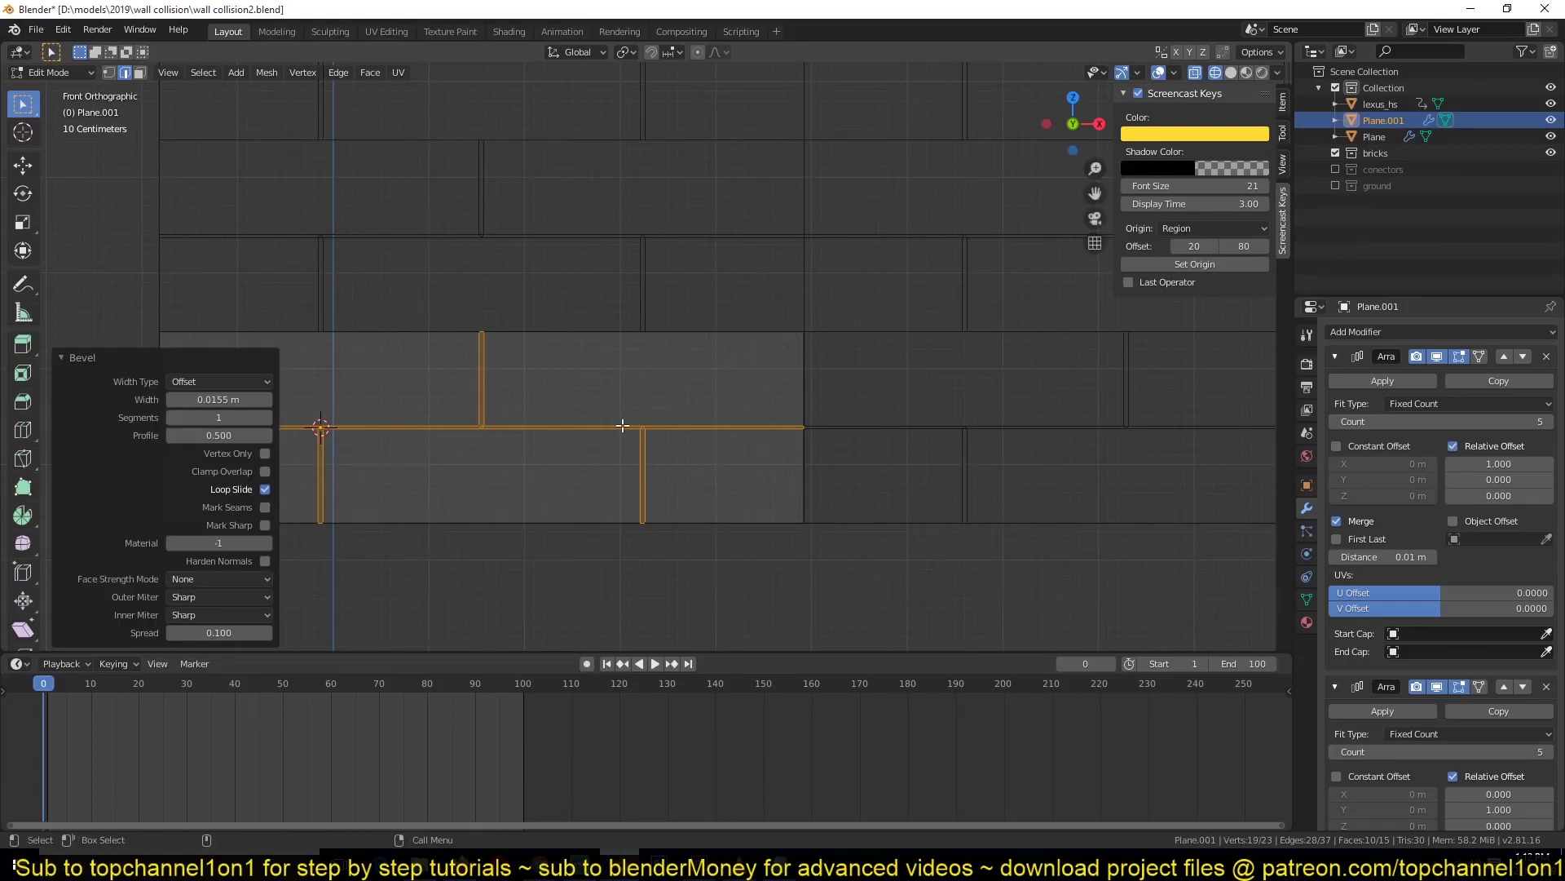
- Delete the narrow beveled faces between the bricks and return to Object Mode
key("x")
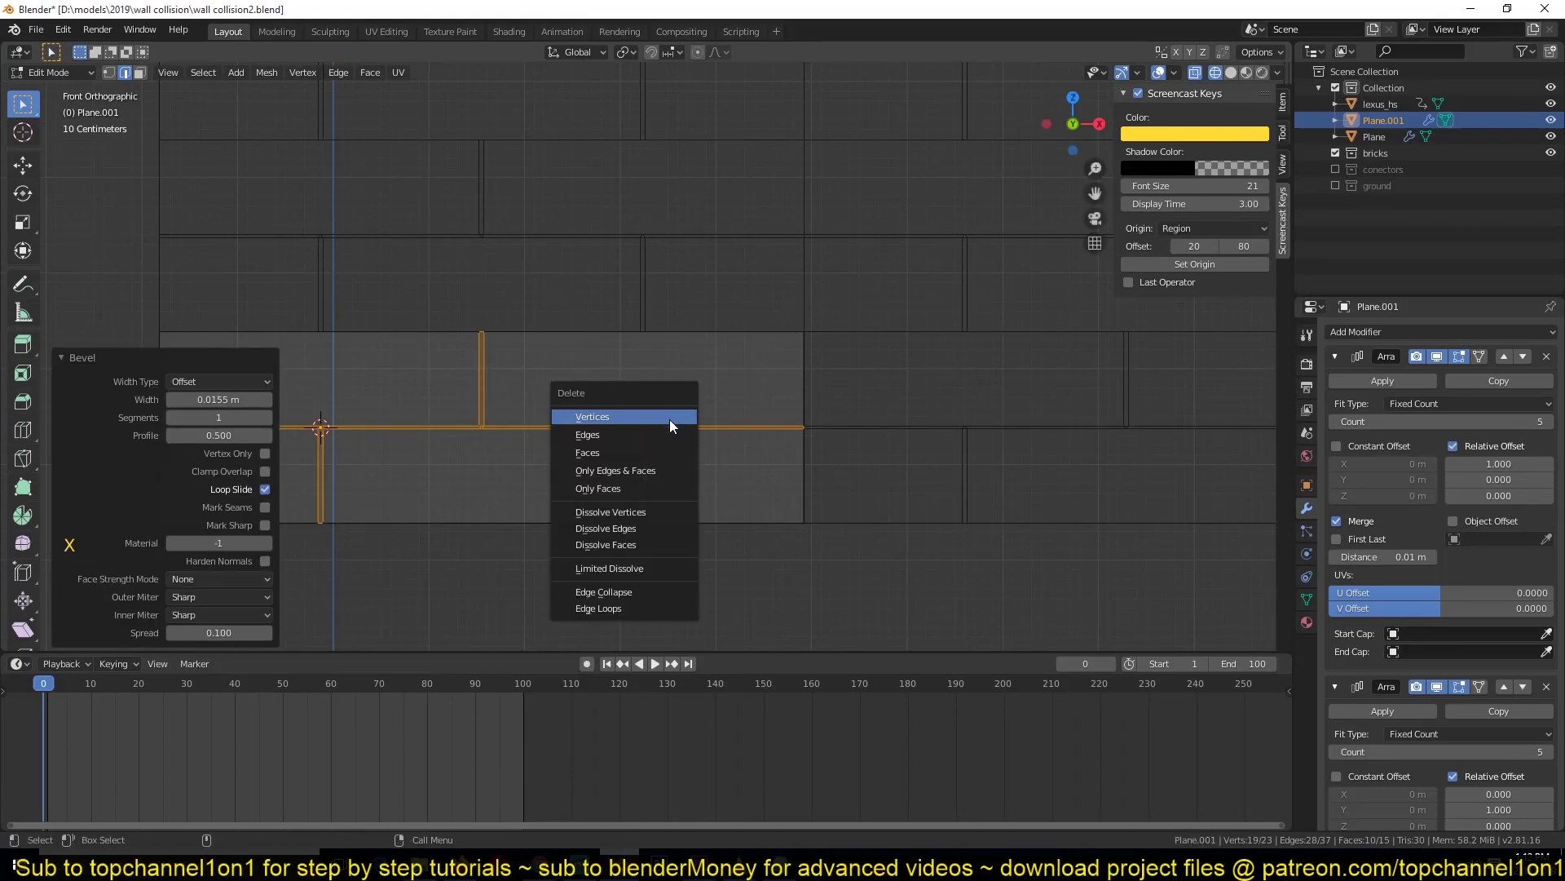
left_click(668, 451)
key("Tab")
- Set the second Array's relative Y offset to 1.010 to open a gap between the stacked rows
scroll(677, 428, "down", 2)
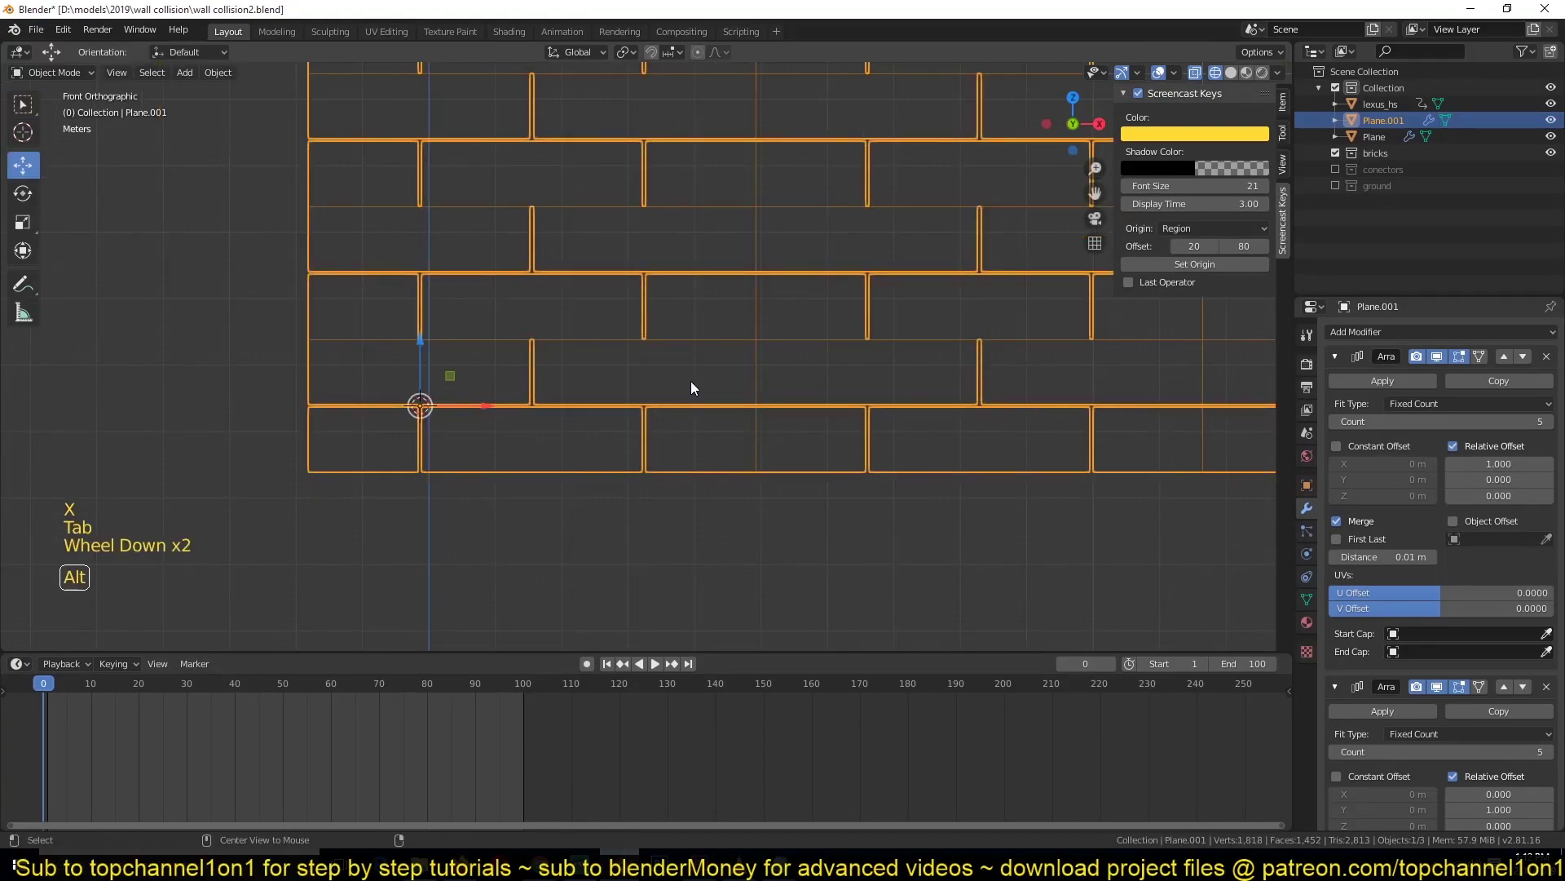
key("alt+a")
middle_click_drag(692, 380, 653, 344, "shift")
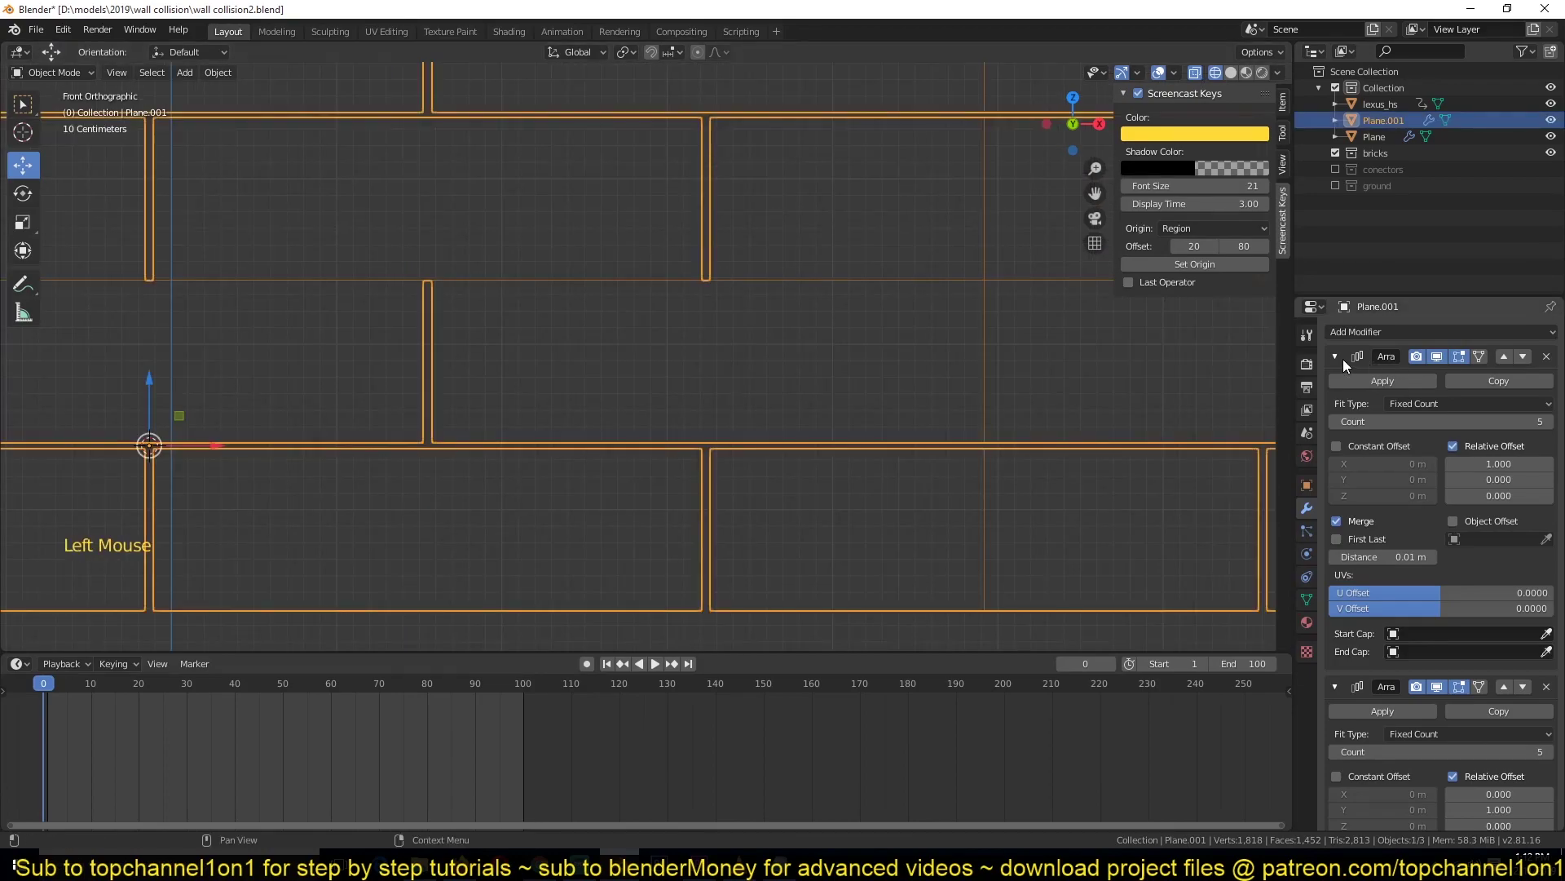
left_click(1336, 356)
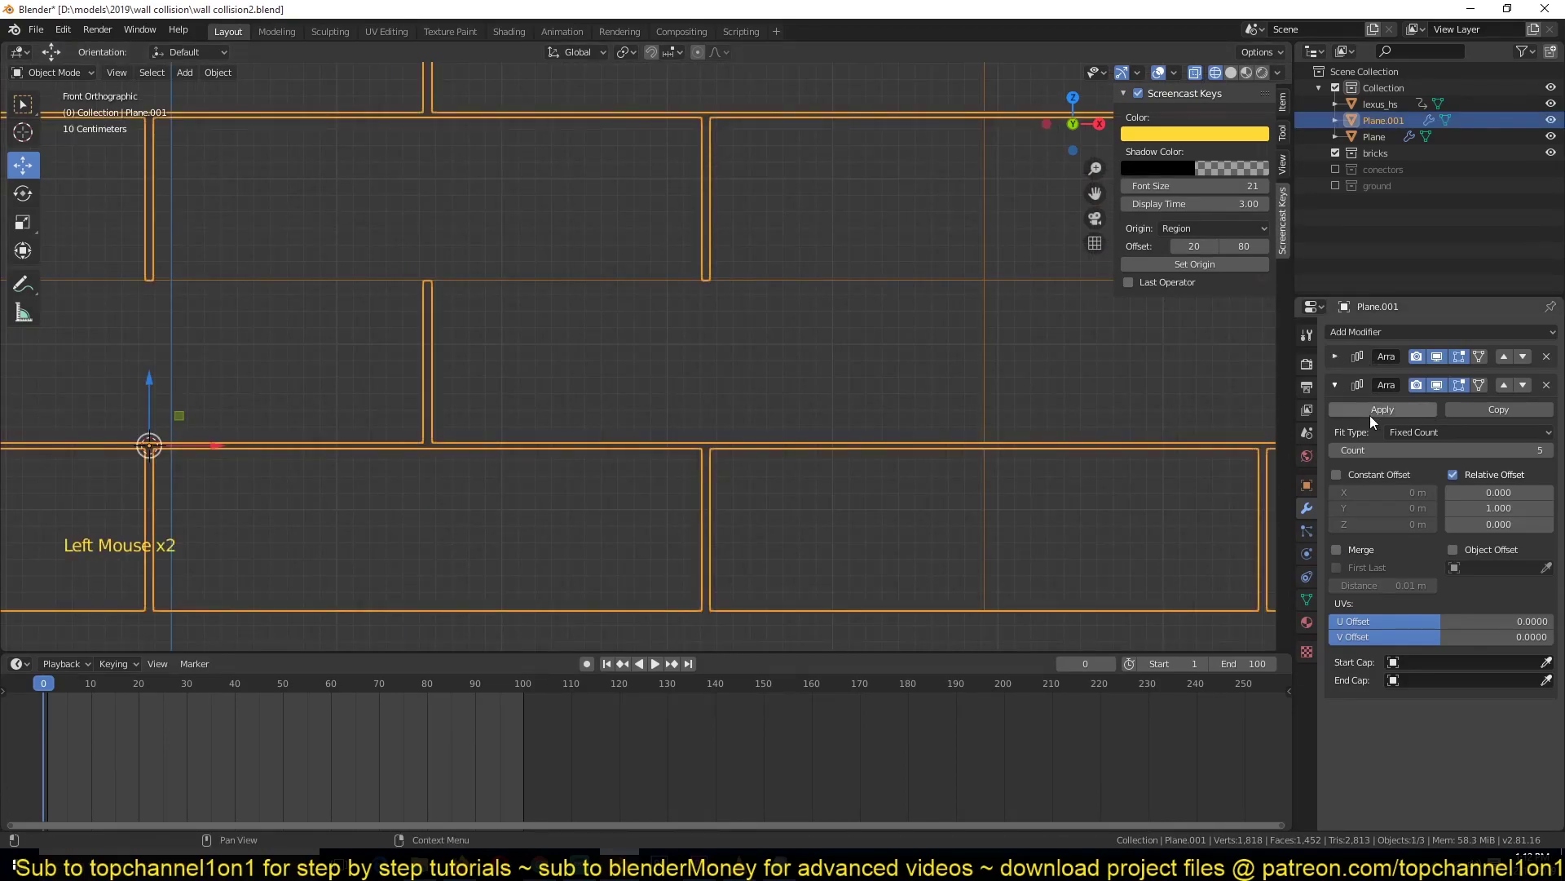
left_click(1437, 384)
left_click(1435, 384)
left_click_drag(1498, 508, 1512, 507, "shift")
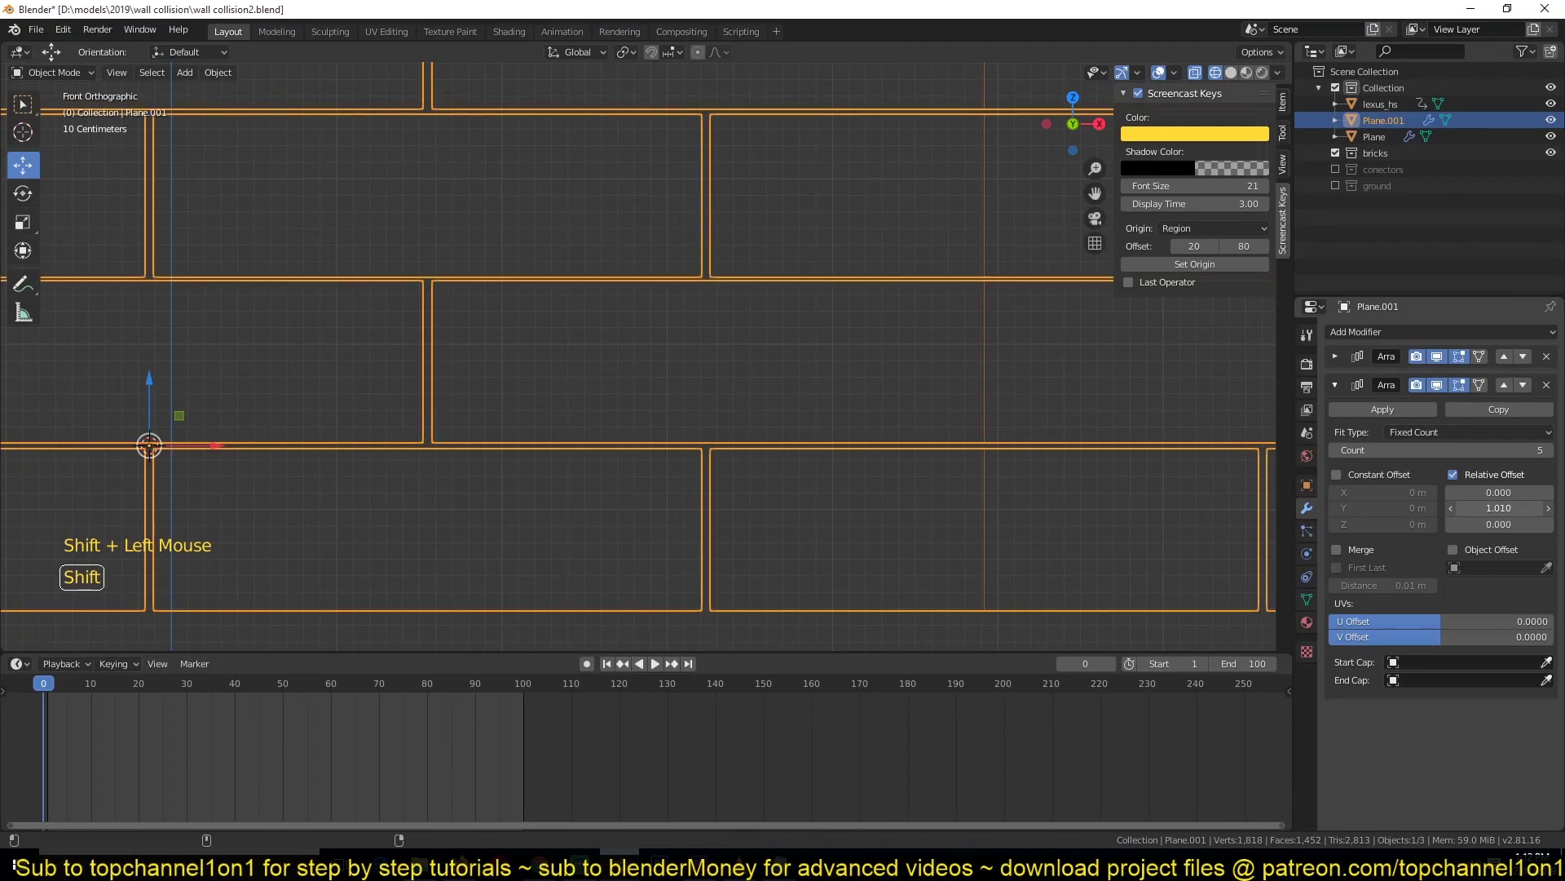
- Deselect the wall and switch the viewport to solid shading, viewing the bricks in perspective
scroll(903, 335, "down", 6)
key("alt+a")
scroll(874, 375, "down", 6)
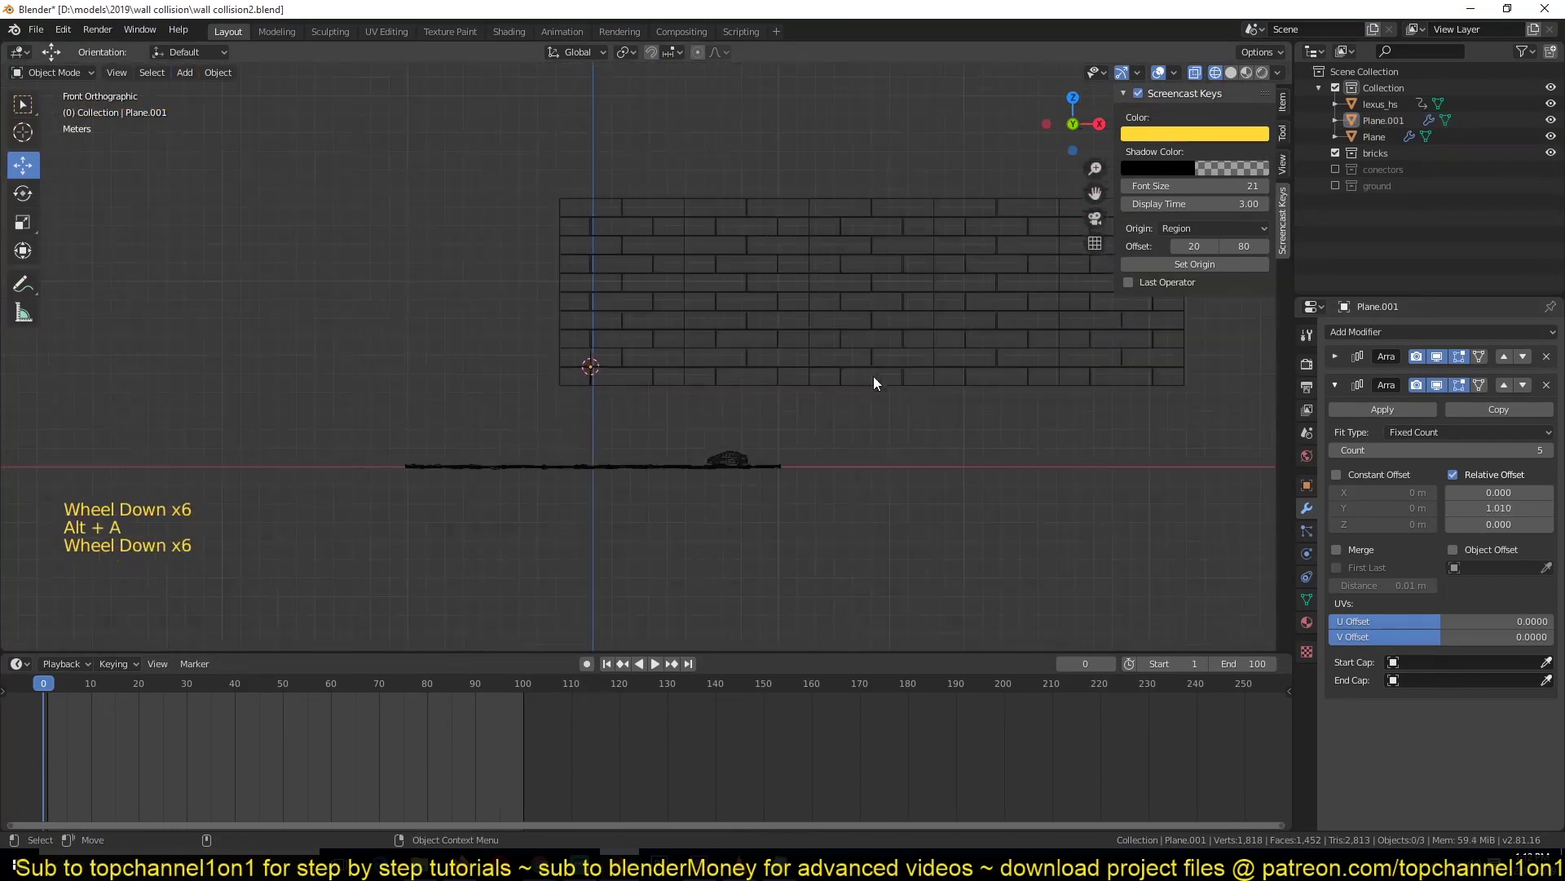
key("z")
scroll(706, 335, "up", 3)
middle_click_drag(706, 334, 718, 360)
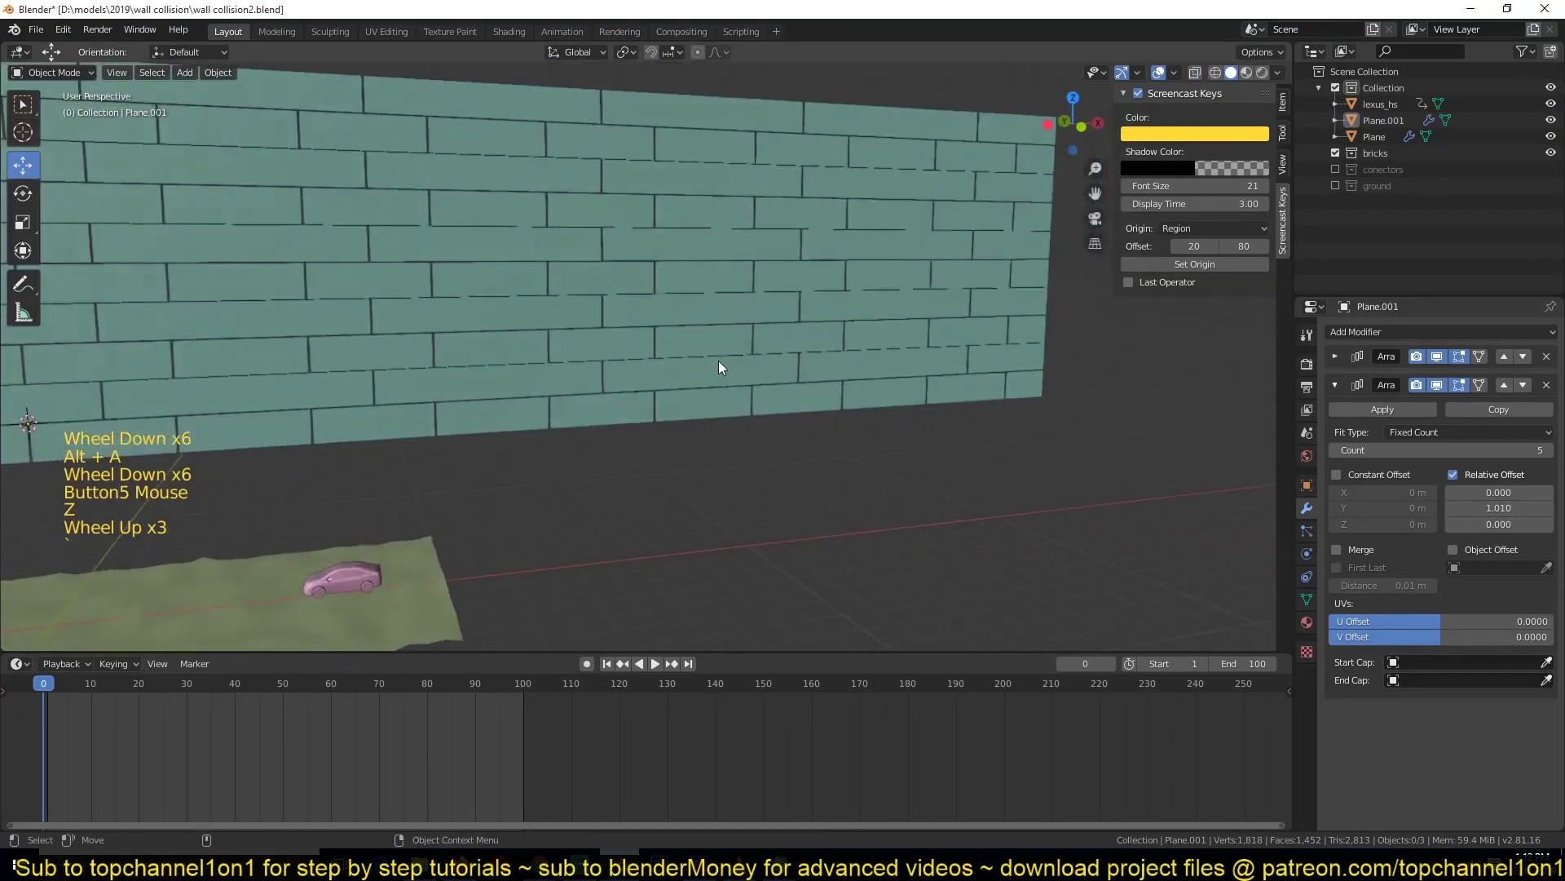
middle_click_drag(356, 405, 644, 375)
- Move the vertical edge between two bricks in the wall's base mesh about -0.0469 m along X, return to Object Mode and deselect
left_click(529, 375)
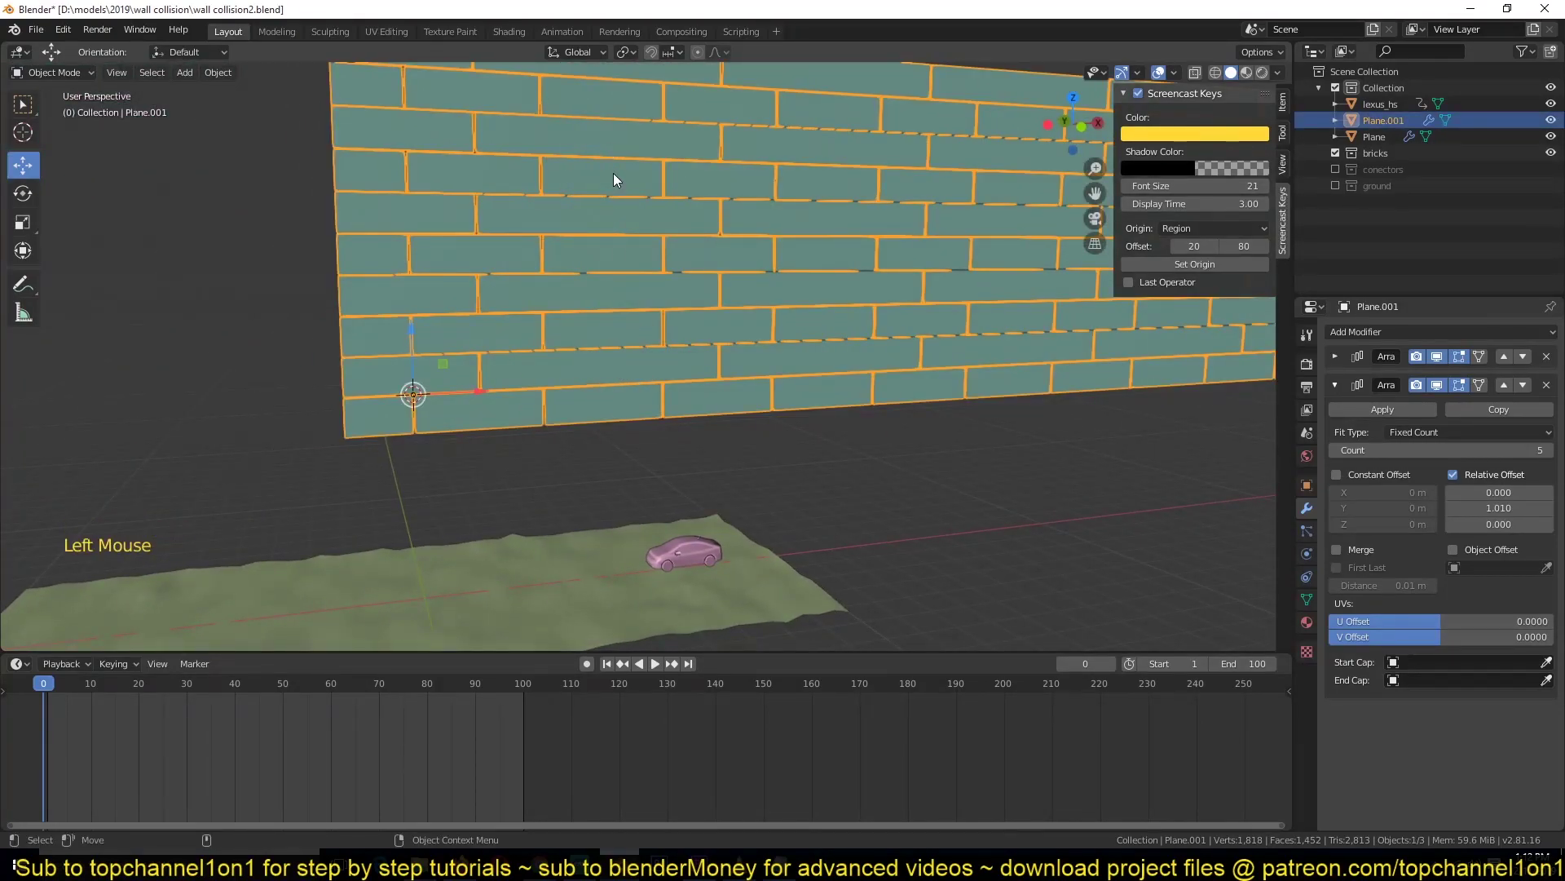
key("Tab")
scroll(583, 389, "up", 3)
left_click(566, 375)
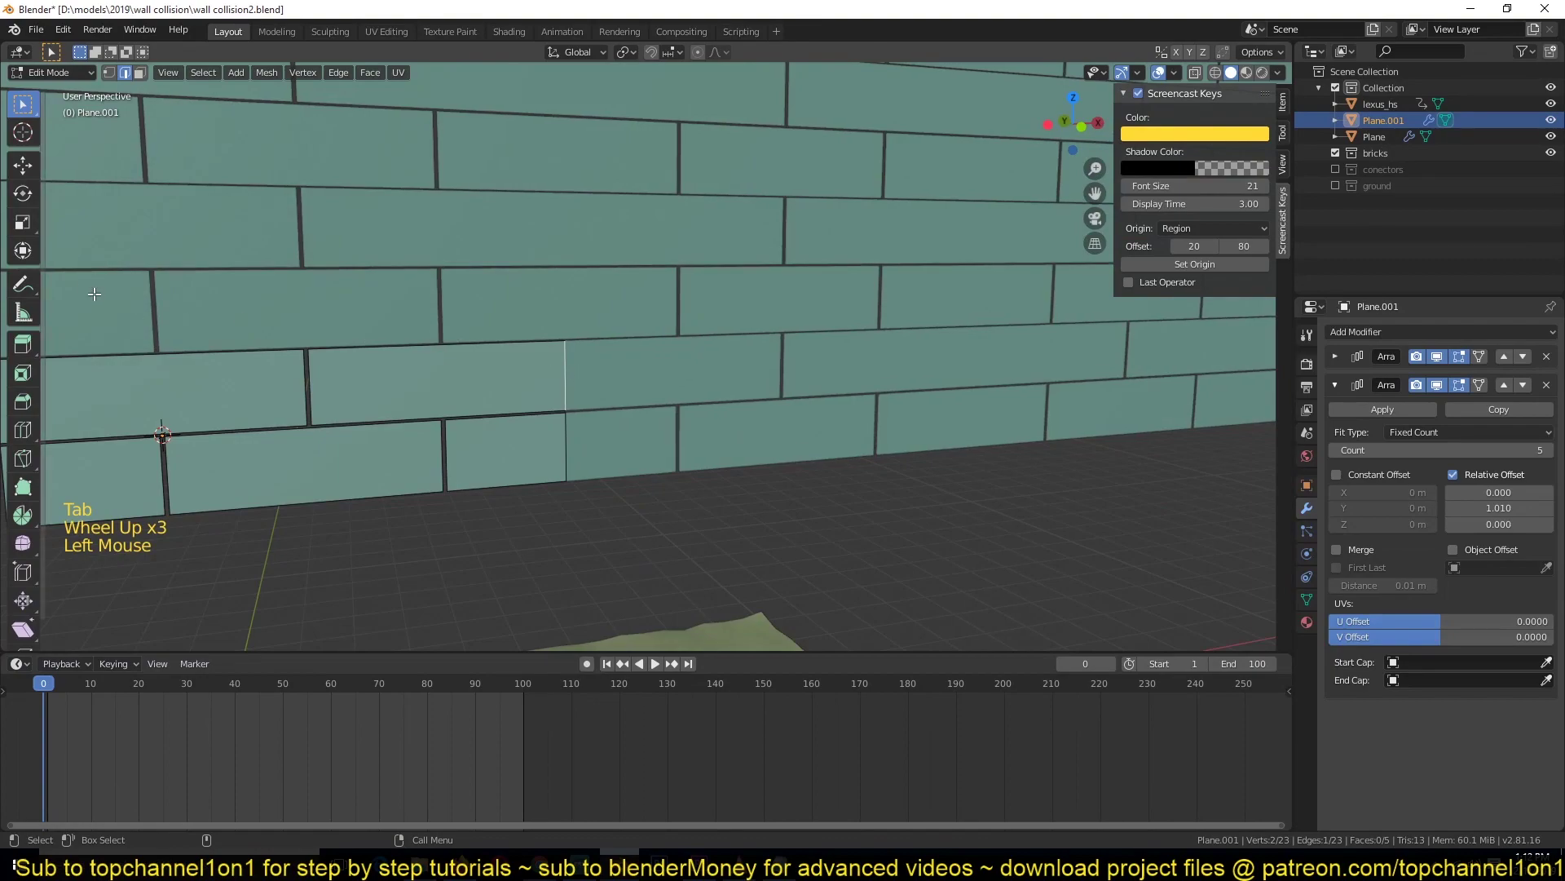
left_click(23, 165)
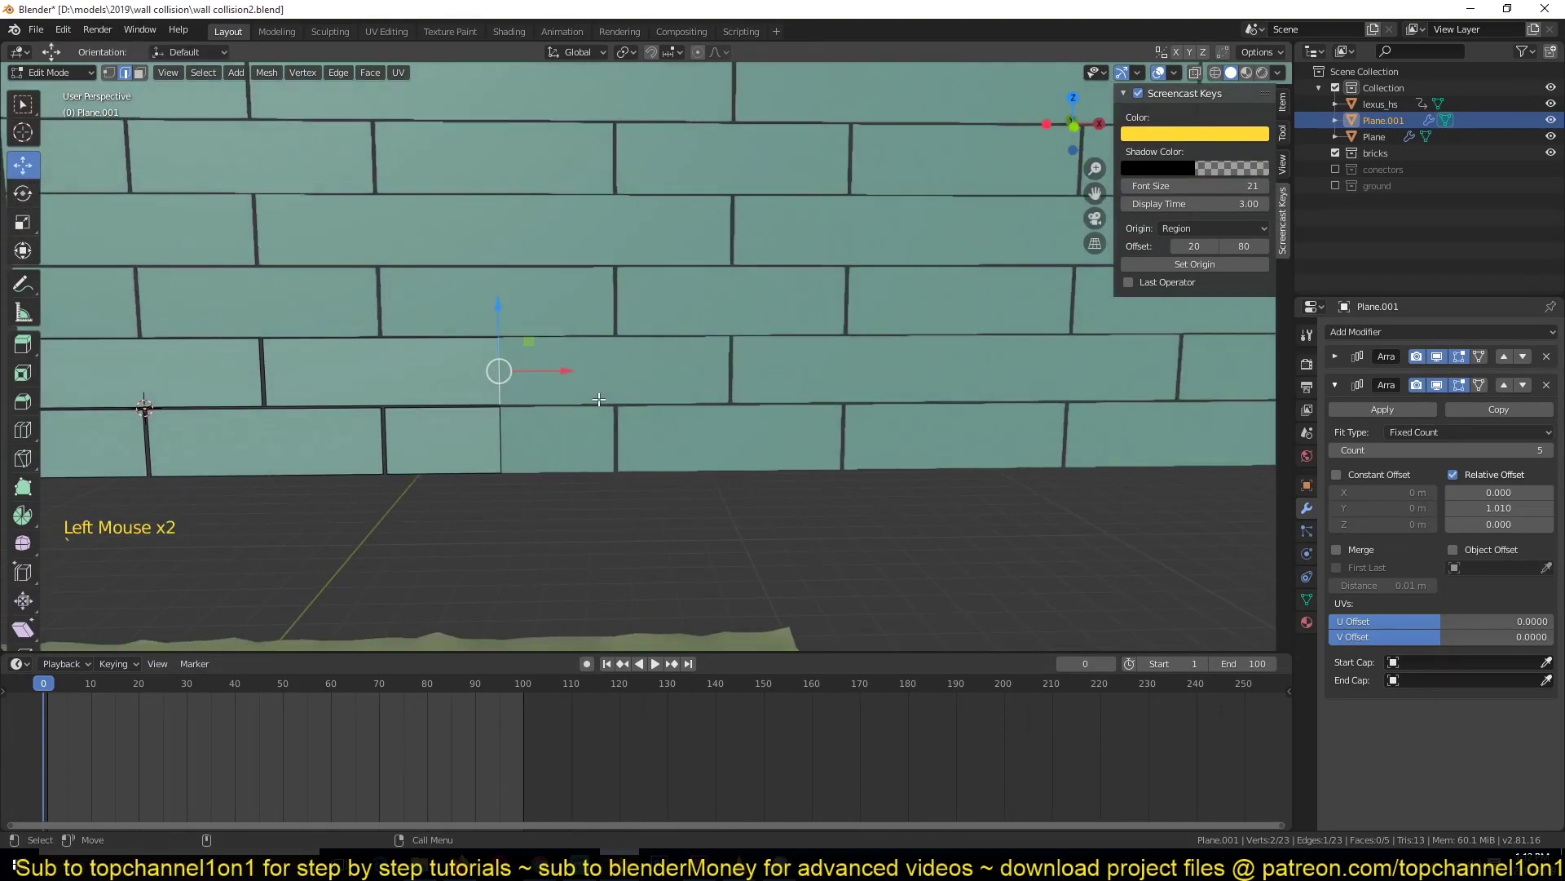
left_click_drag(560, 371, 552, 374)
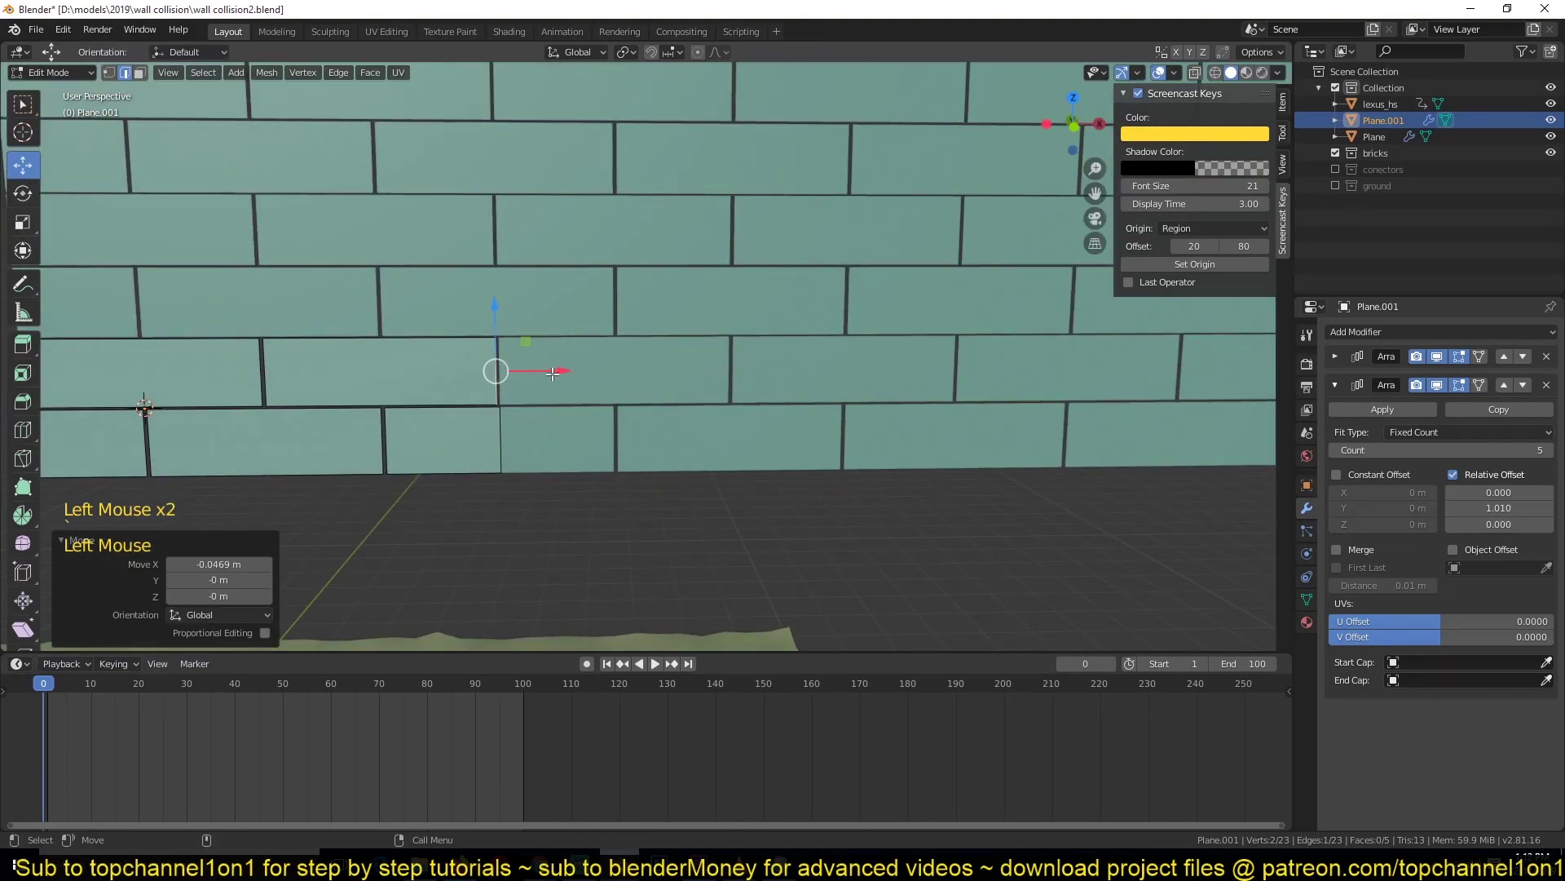
key("Tab")
scroll(671, 349, "down", 5)
key("alt+a")
scroll(732, 357, "up", 2)
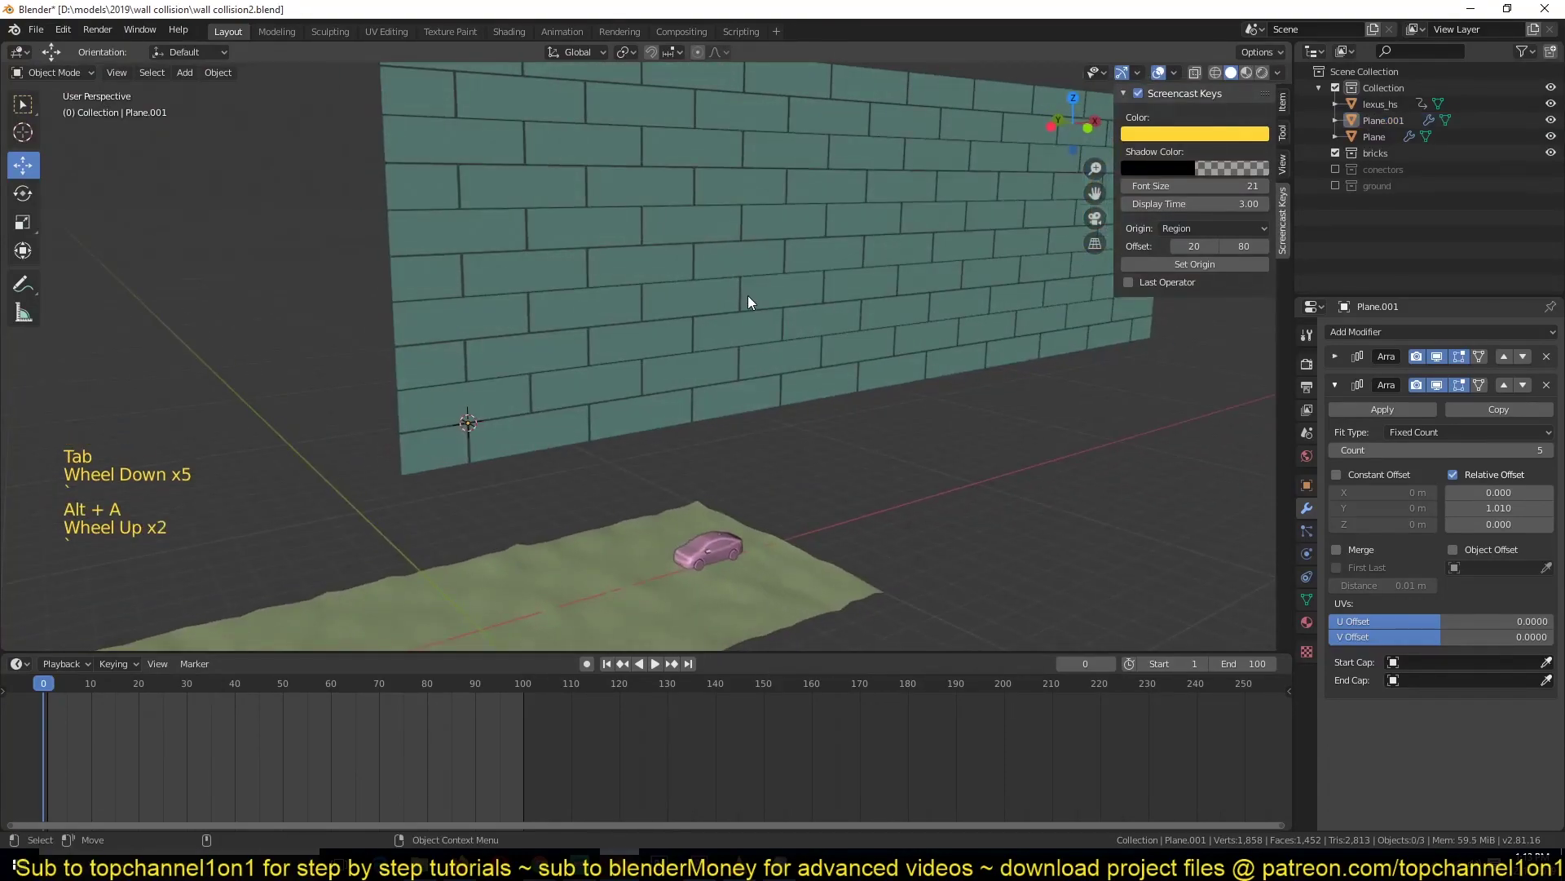
- Select the brick wall and scale it down uniformly in front orthographic view
scroll(681, 363, "down", 5)
left_click(734, 349)
key("KP_1")
key("s")
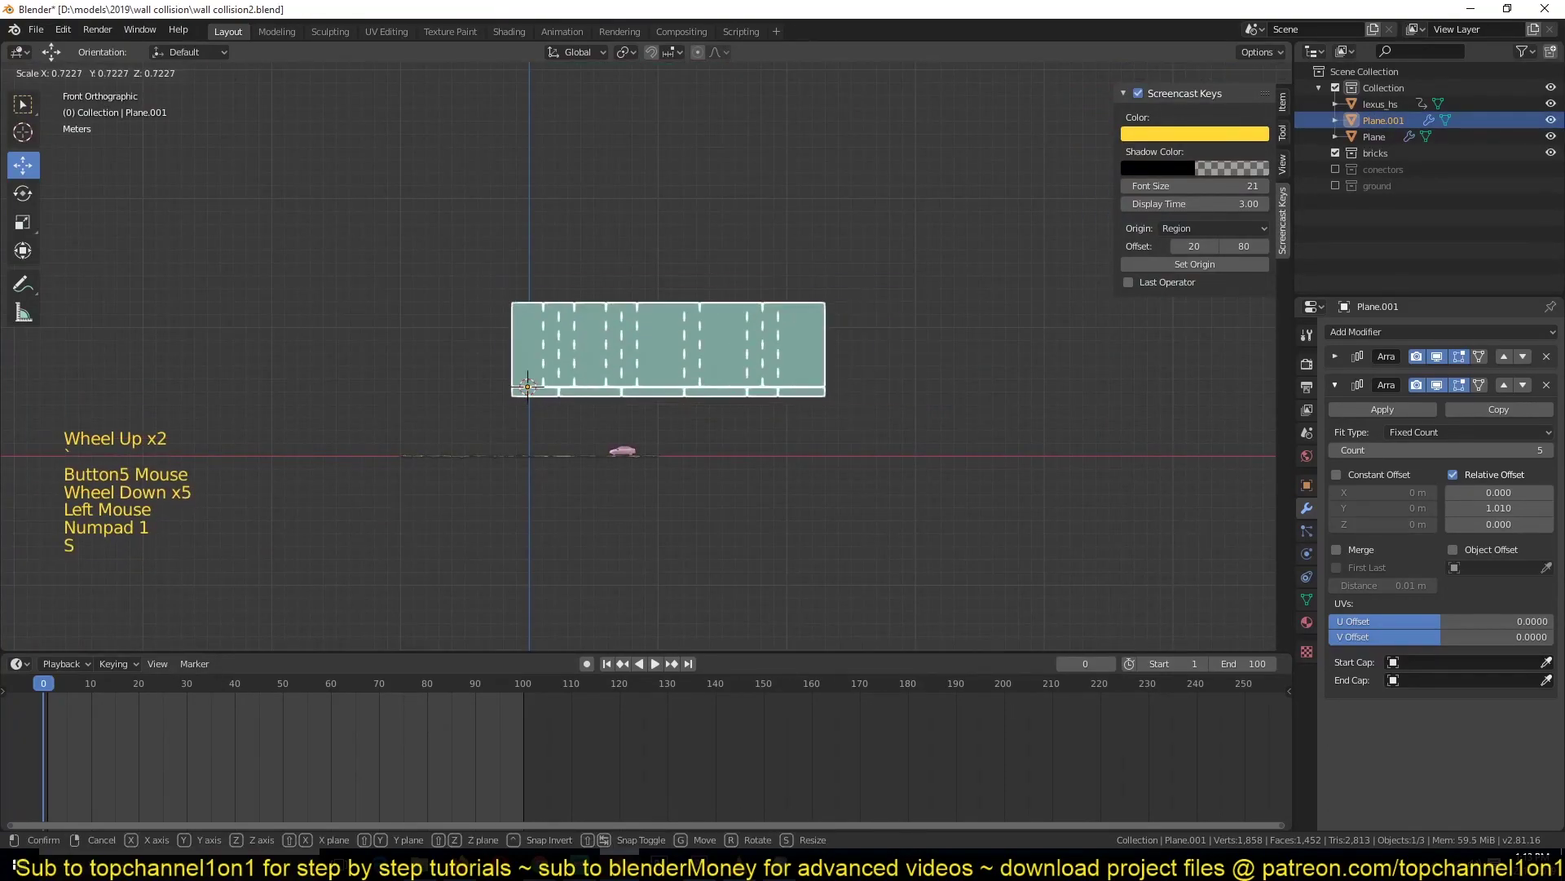
left_click(694, 364)
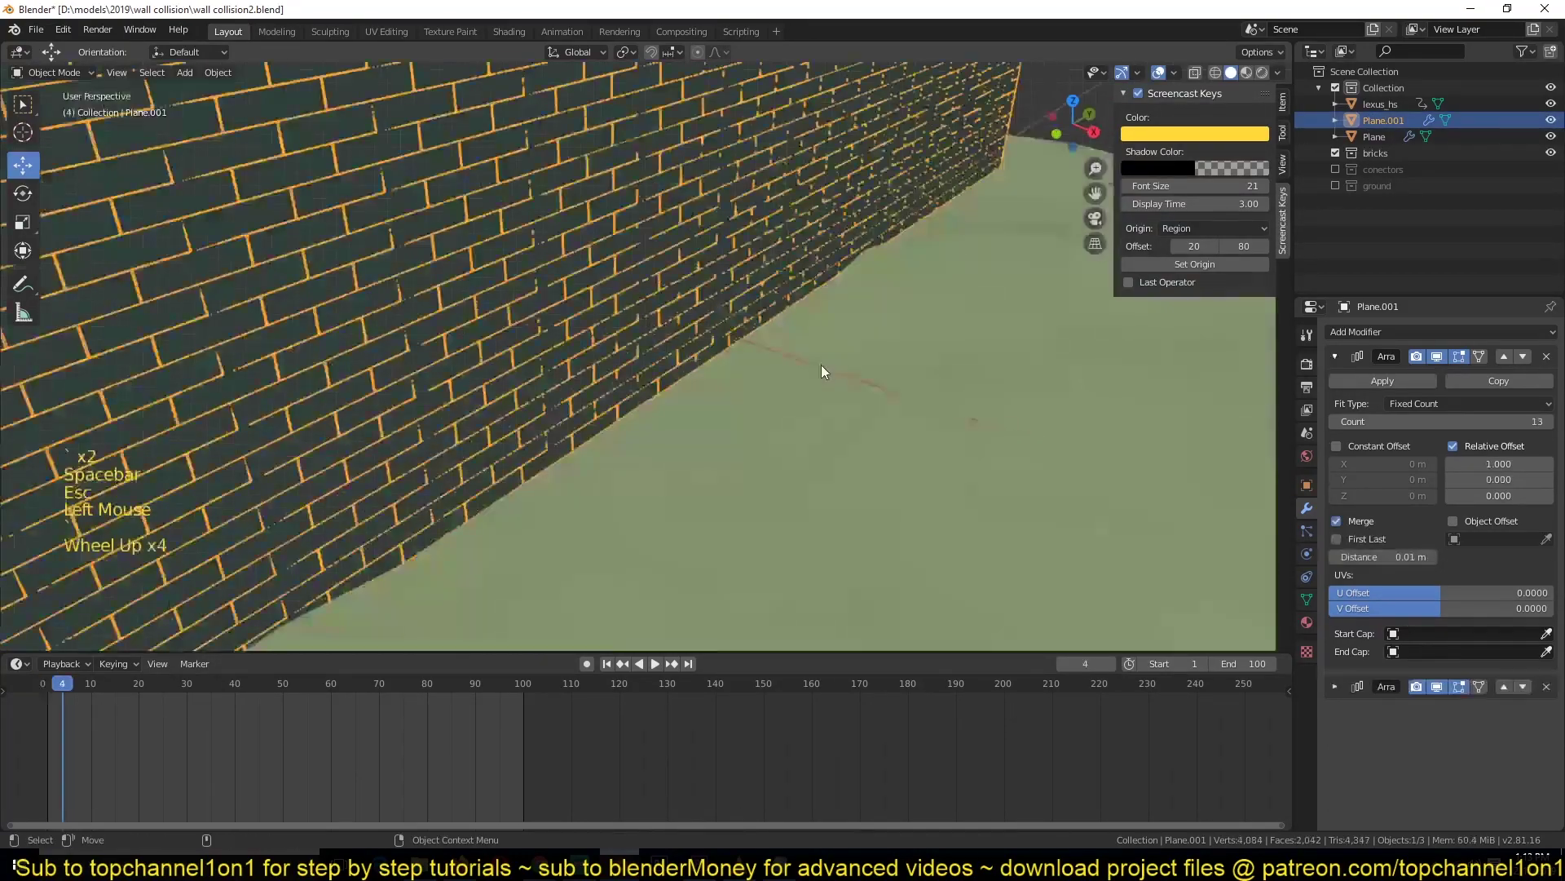
scroll(823, 362, "down", 5)
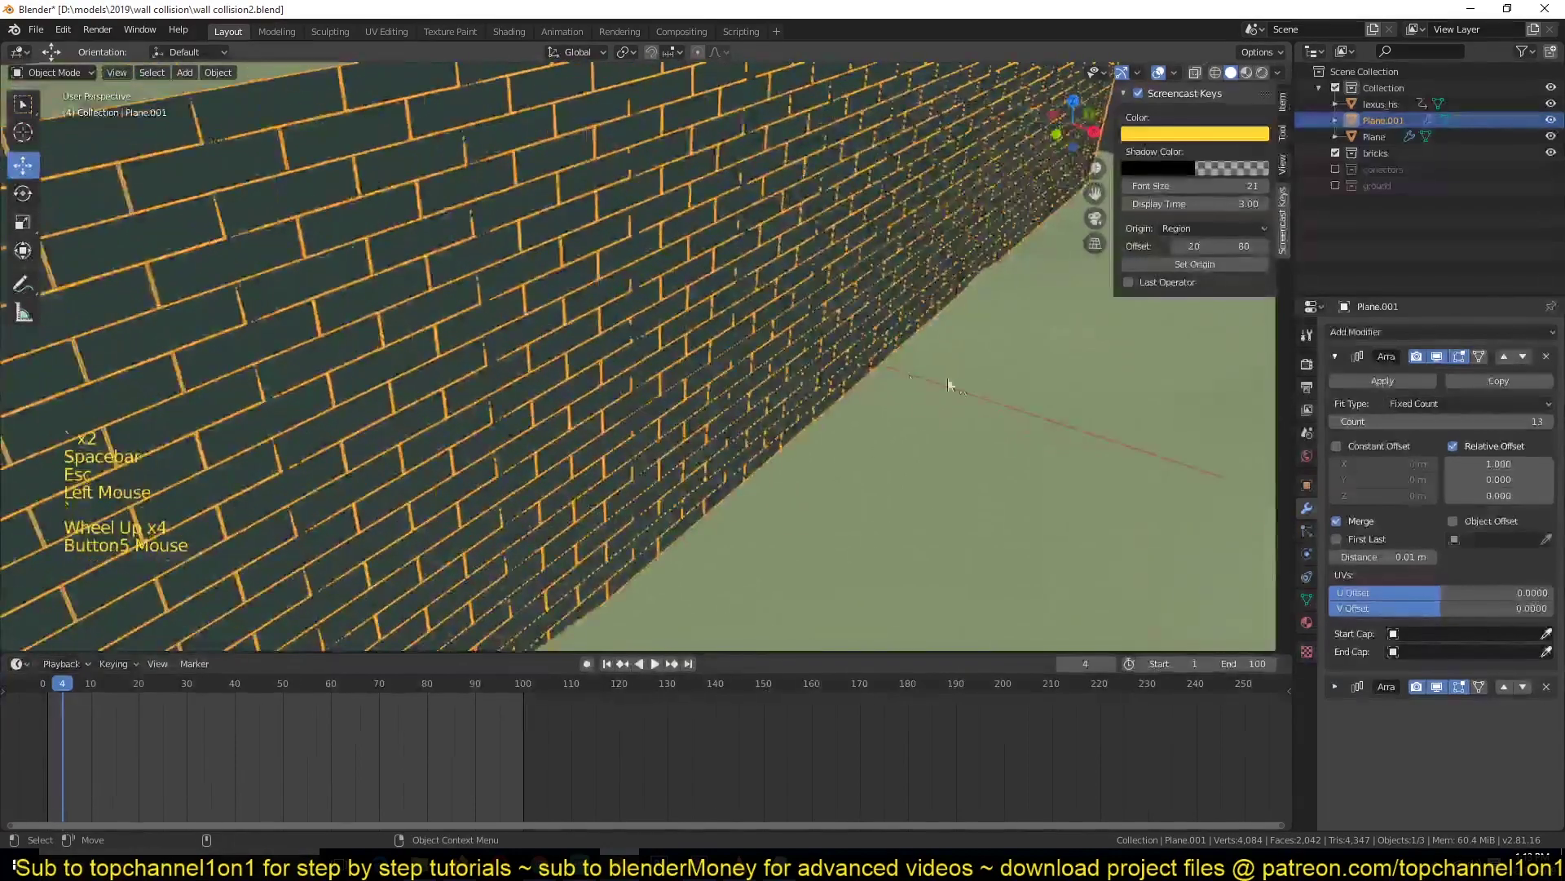
- Add a Solidify modifier to the brick wall with a thickness of 0.109 m
left_click(1335, 385)
left_click(1355, 332)
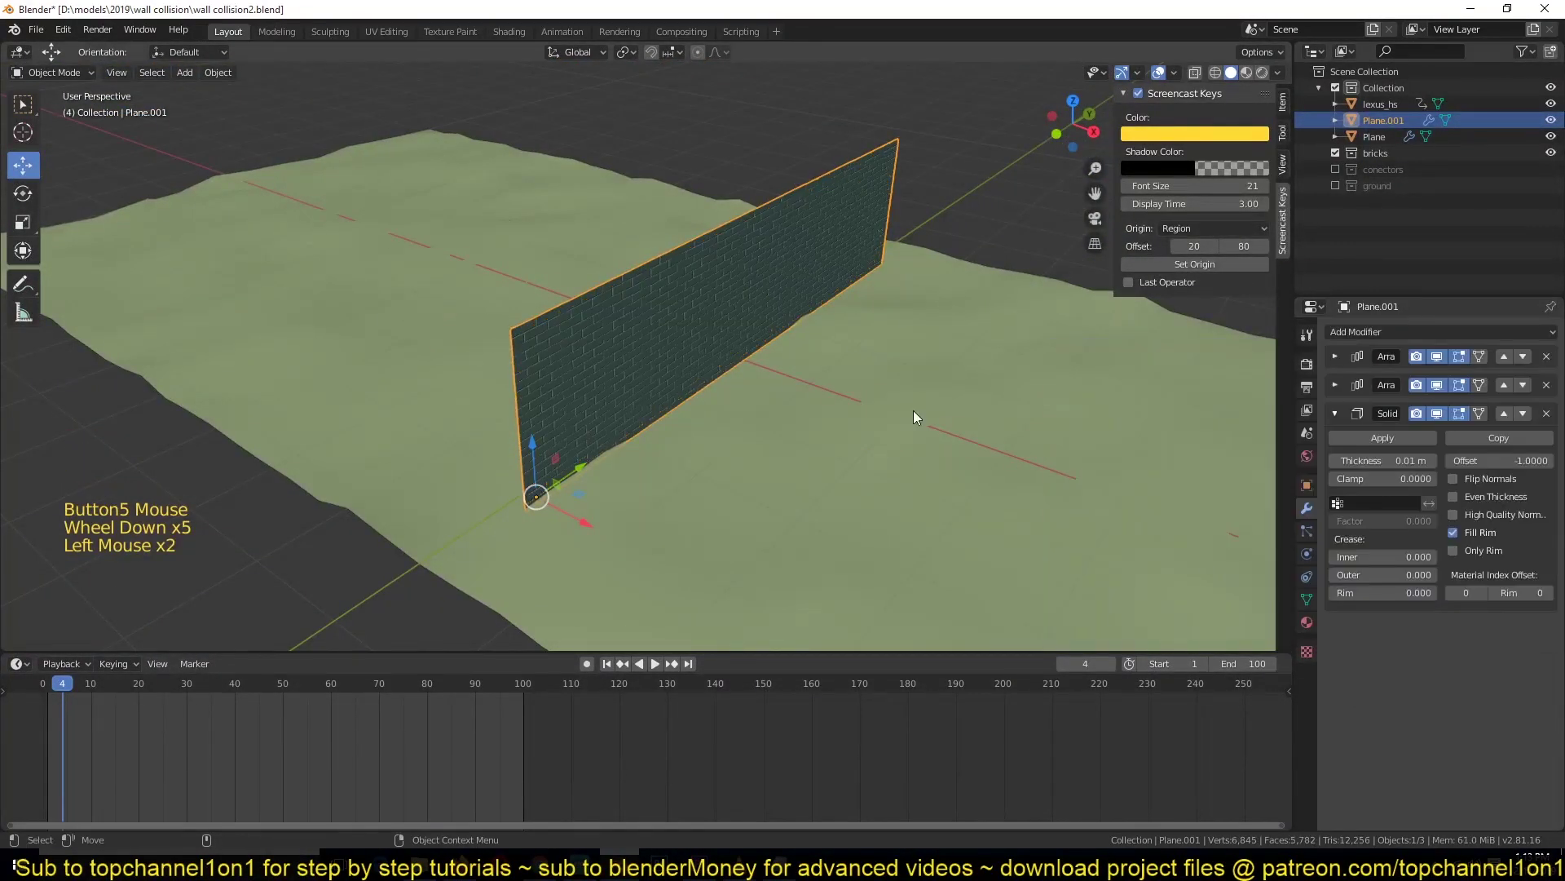
left_click_drag(1382, 461, 1422, 461, "shift")
- Play the animation to check the car's size and path against the thickened wall
scroll(795, 359, "up", 3)
key("space")
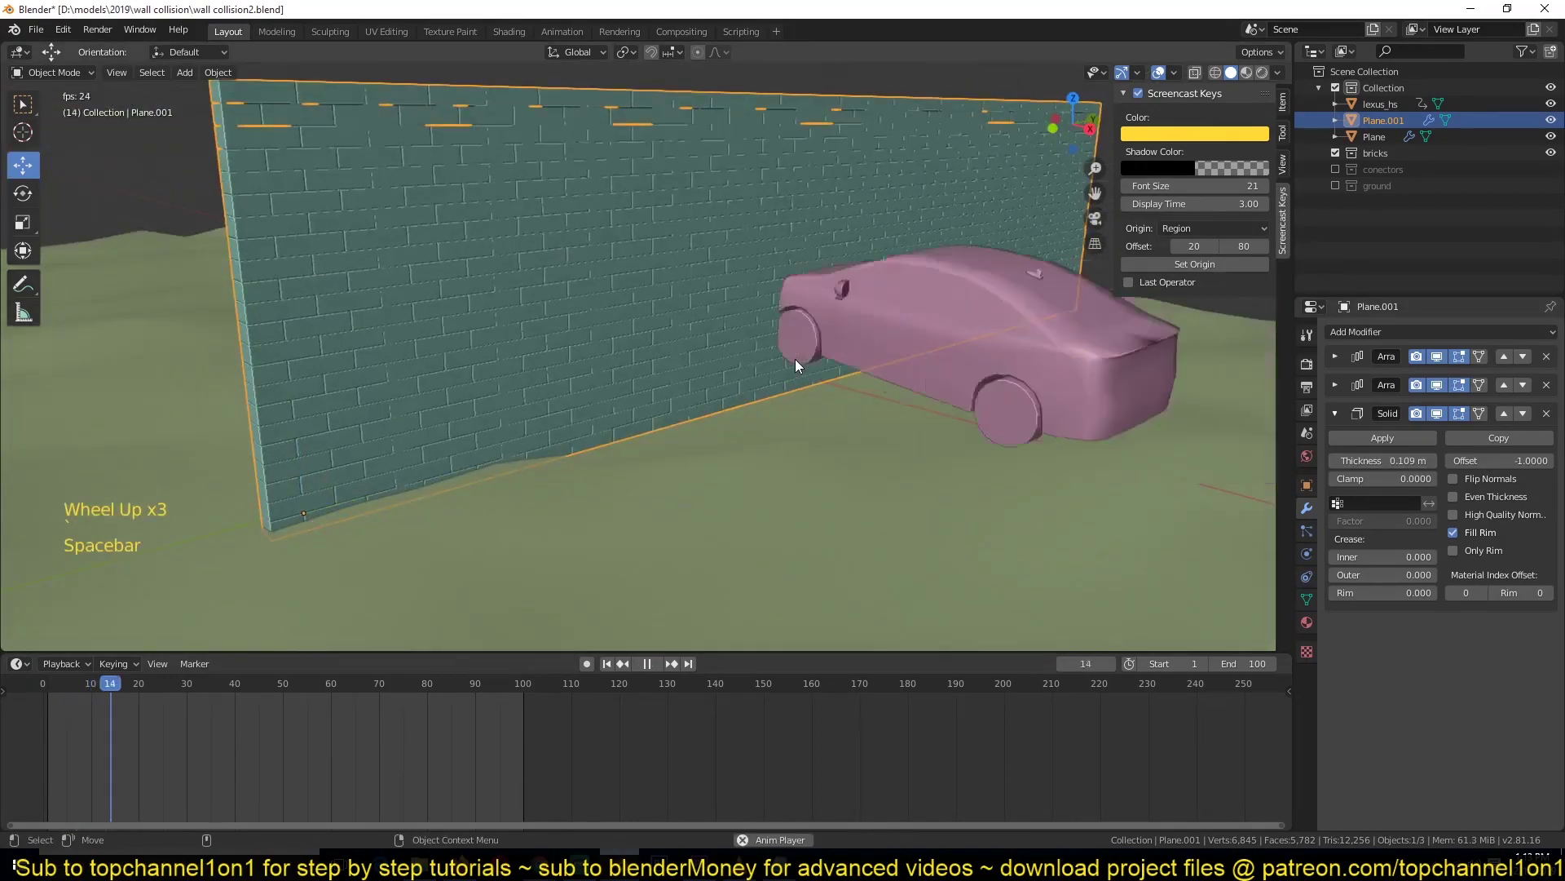
scroll(804, 369, "down", 2)
scroll(806, 370, "up", 2)
key("Escape")
scroll(725, 331, "down", 1)
- Raise the brick wall slightly along Z above the uneven ground and deselect it
left_click(429, 349)
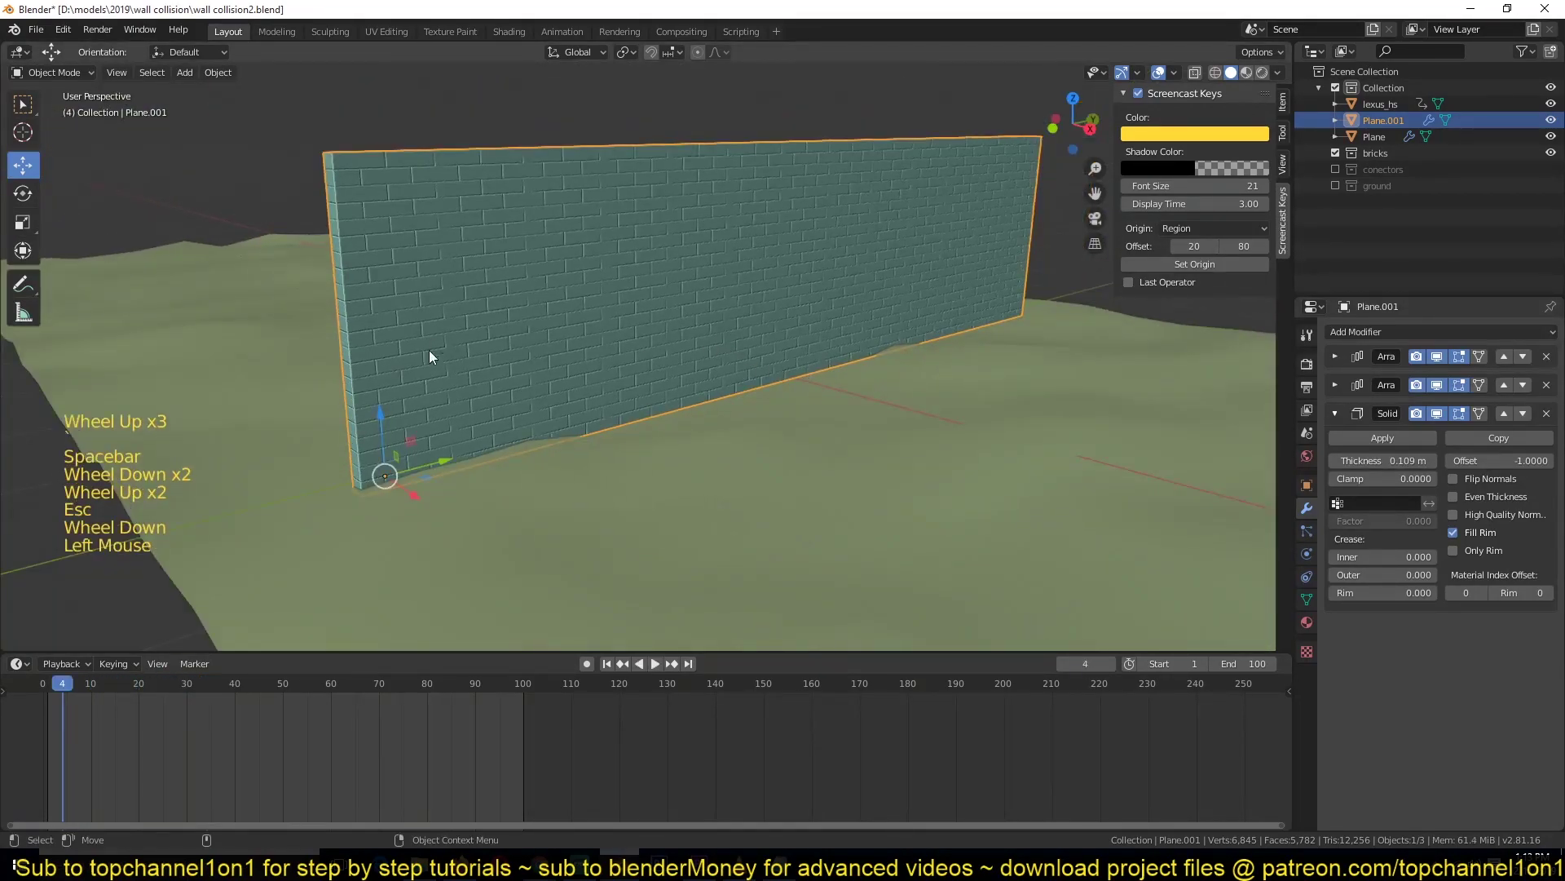
left_click_drag(387, 412, 387, 405)
key("alt+a")
left_click(611, 349)
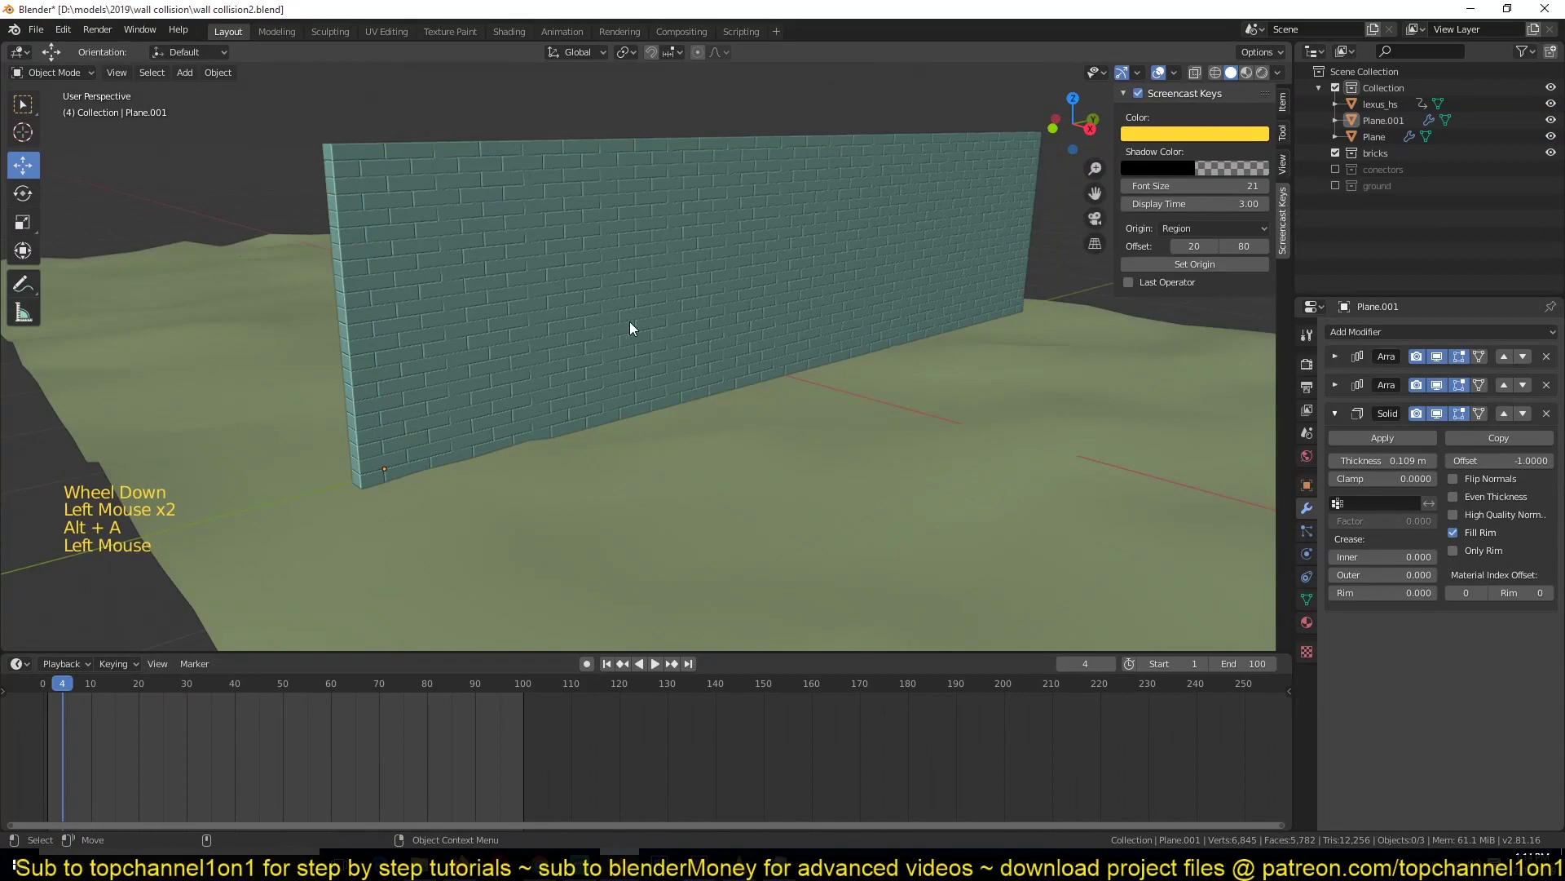
- Apply both Array modifiers and the Solidify modifier to the brick wall
left_click(683, 290)
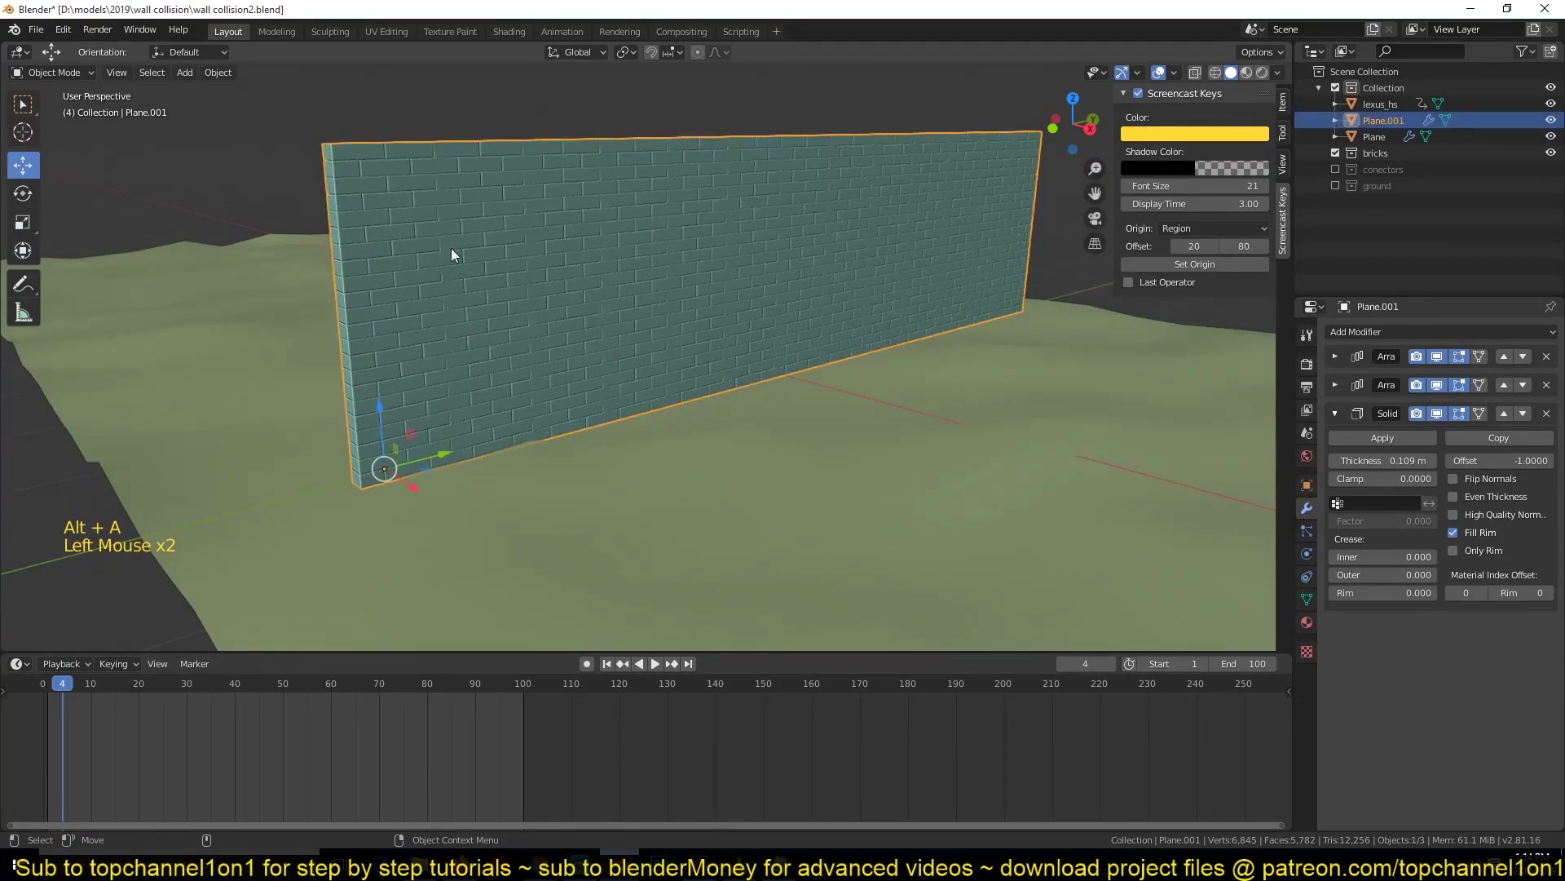
key("Tab")
key("a")
key("Tab")
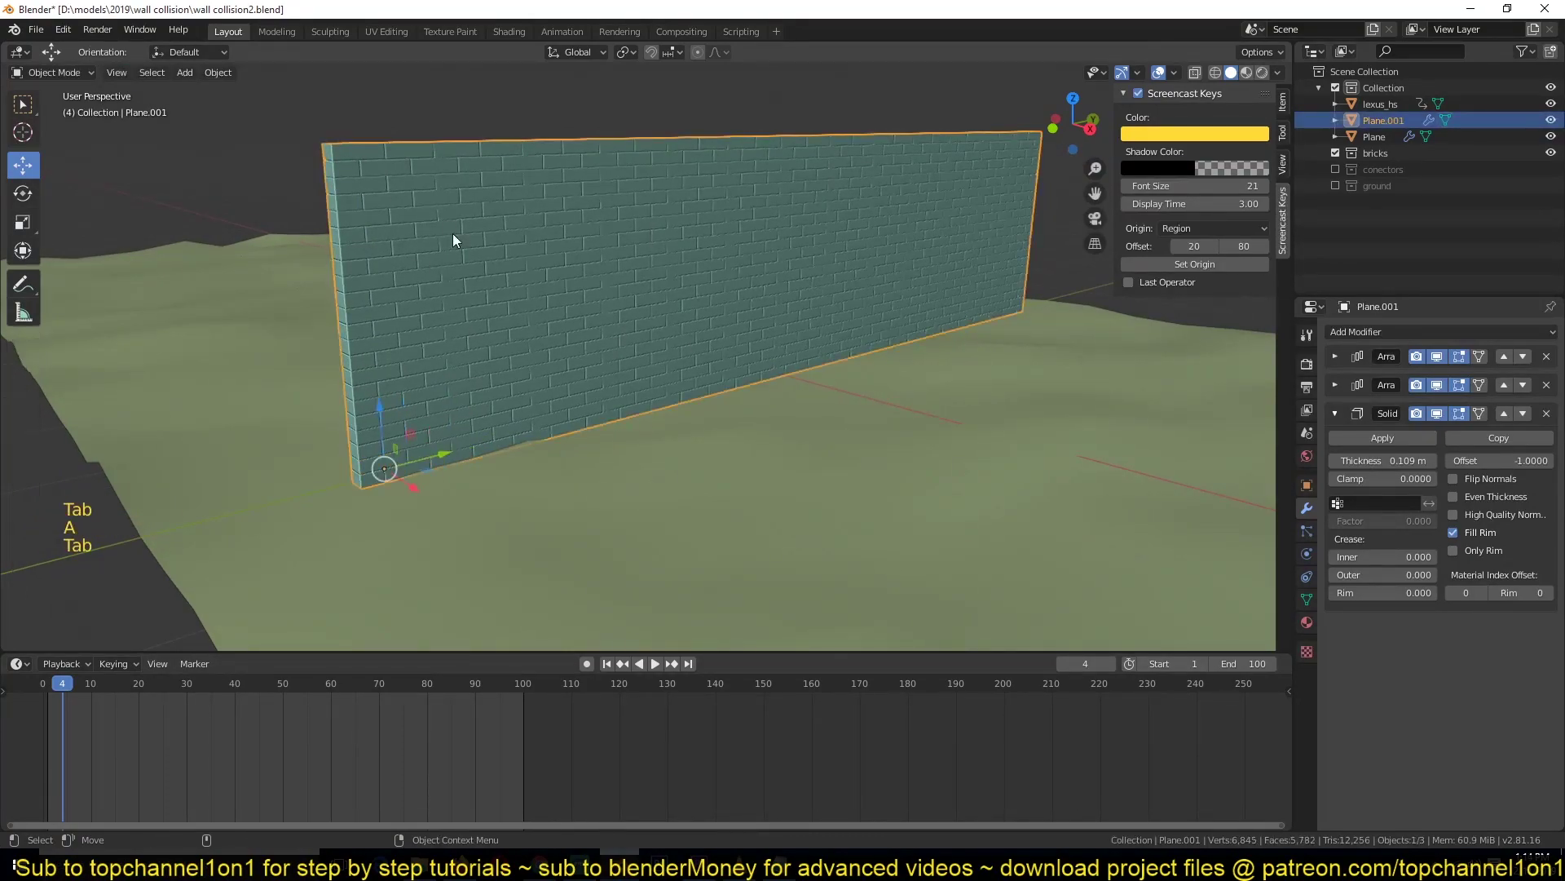
left_click(1335, 356)
left_click(1383, 381)
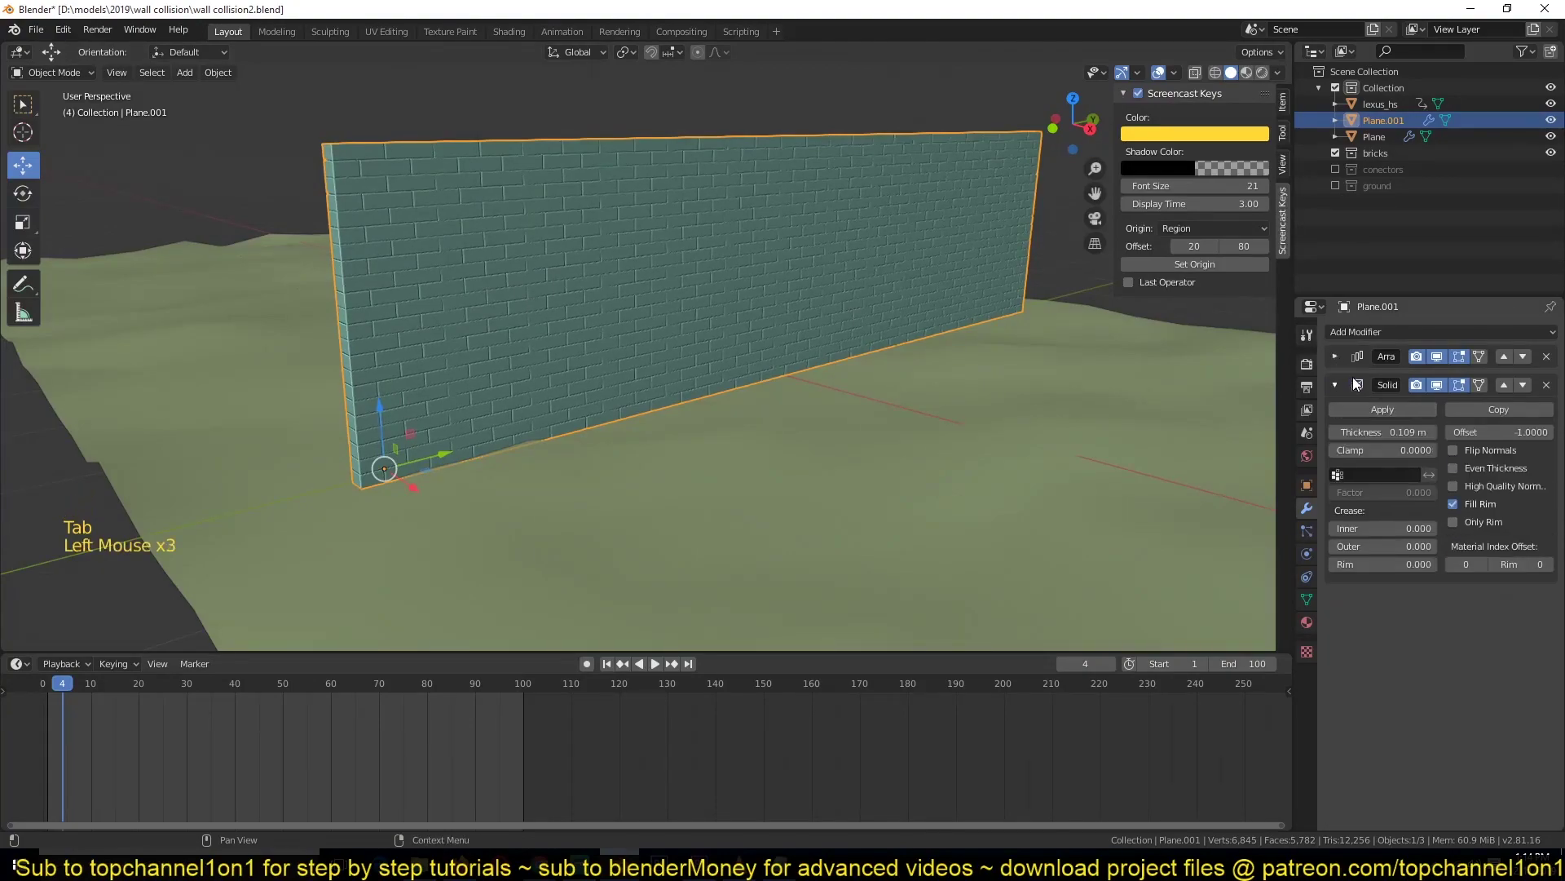
left_click(1352, 377)
left_click(1336, 357)
left_click(1338, 380)
left_click(1344, 378)
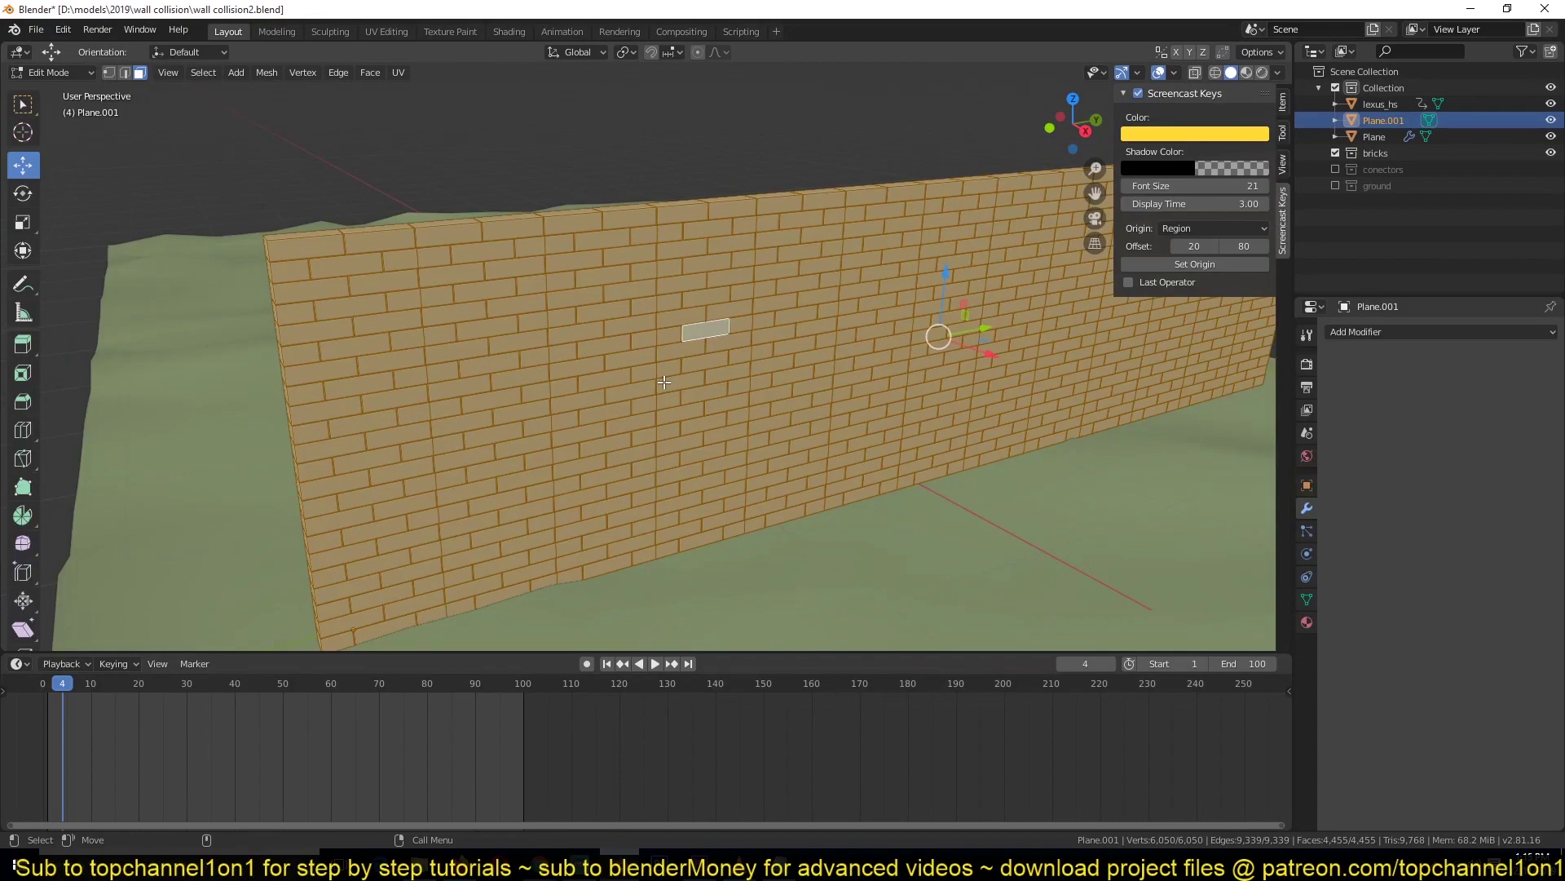
- Separate the wall mesh into individual bricks by loose parts and set every brick's origin to its geometry
key("p")
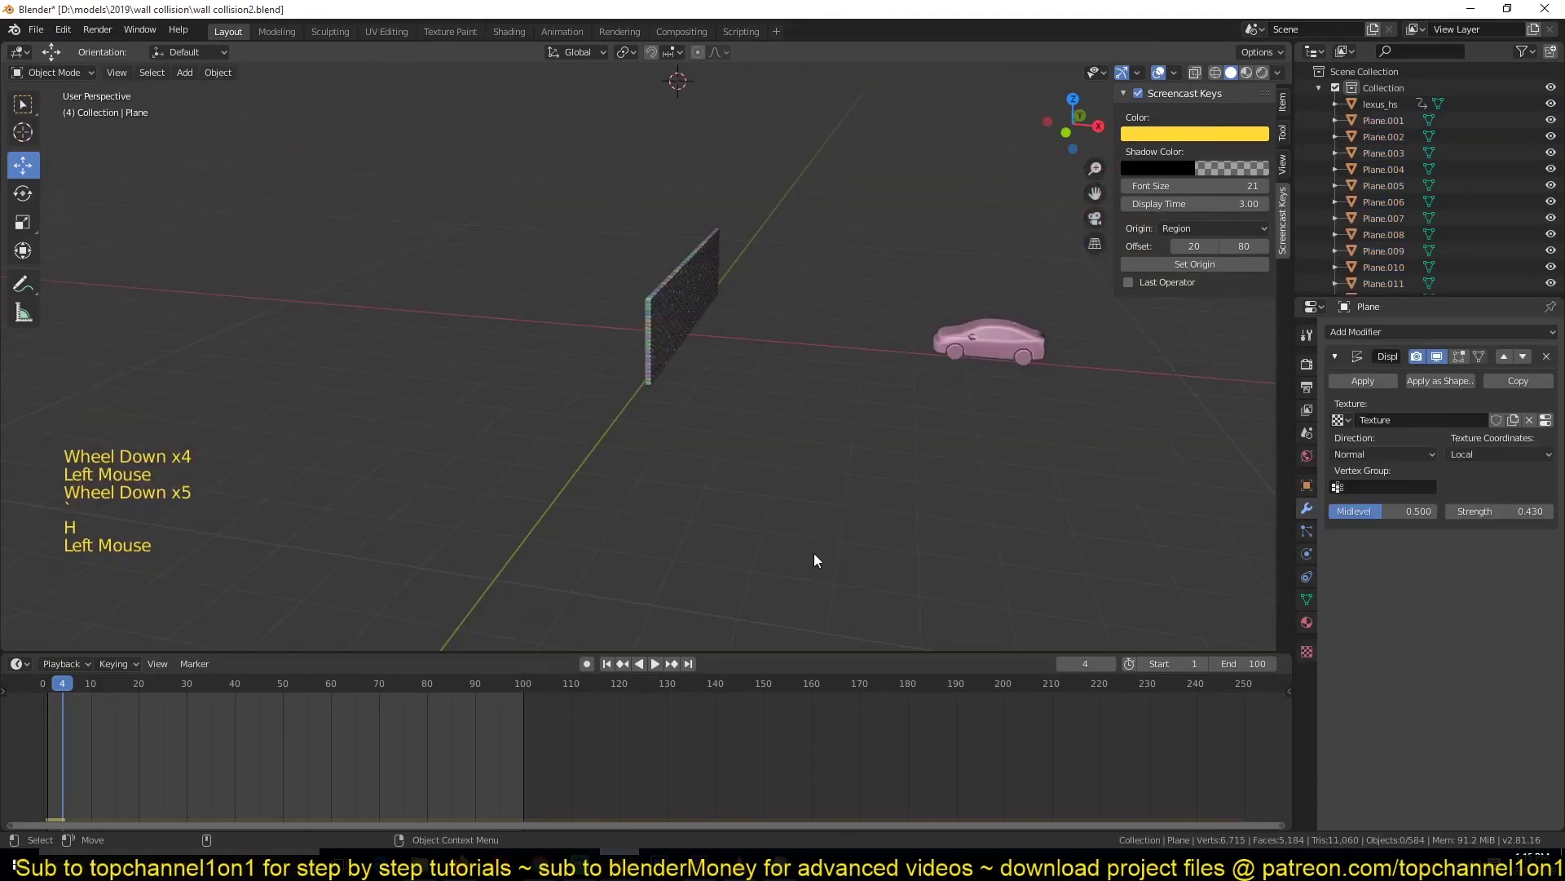
key("b")
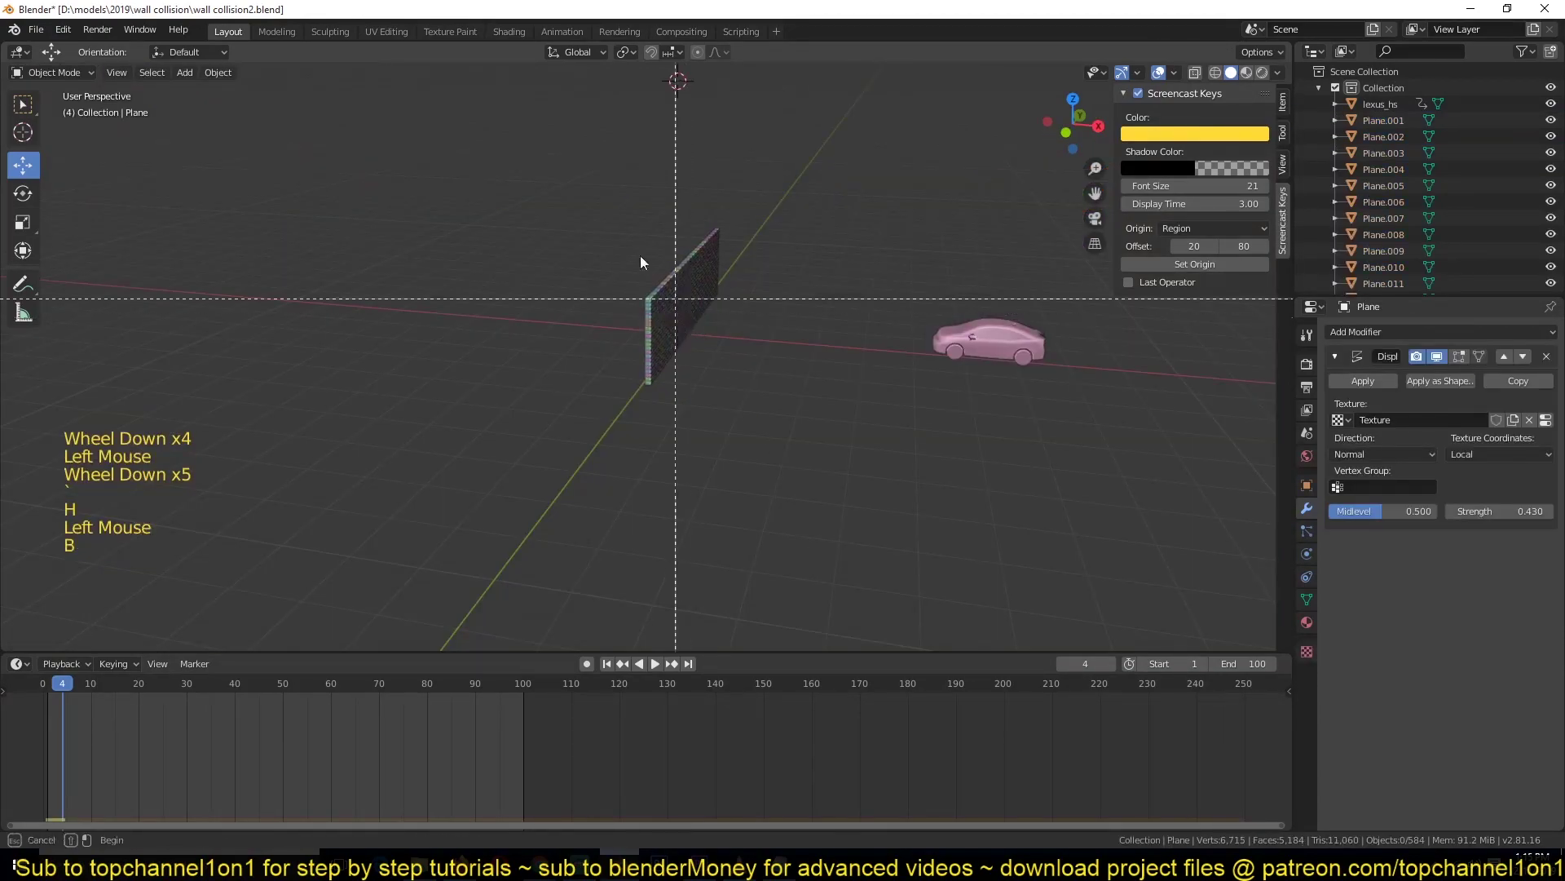
left_click_drag(552, 129, 755, 499)
right_click(742, 413)
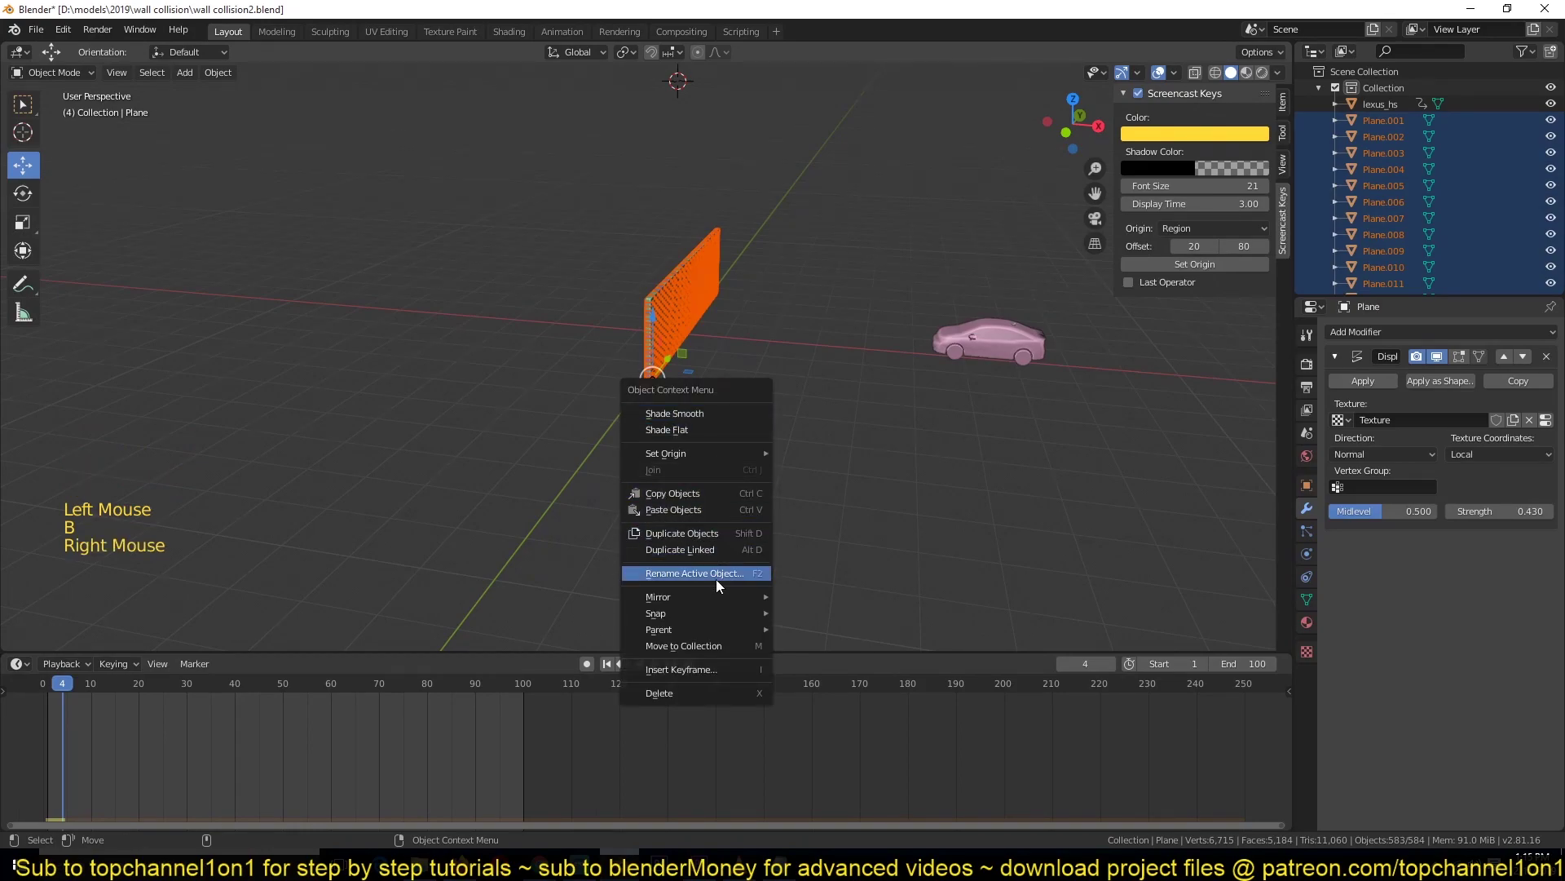
mouse_move(727, 454)
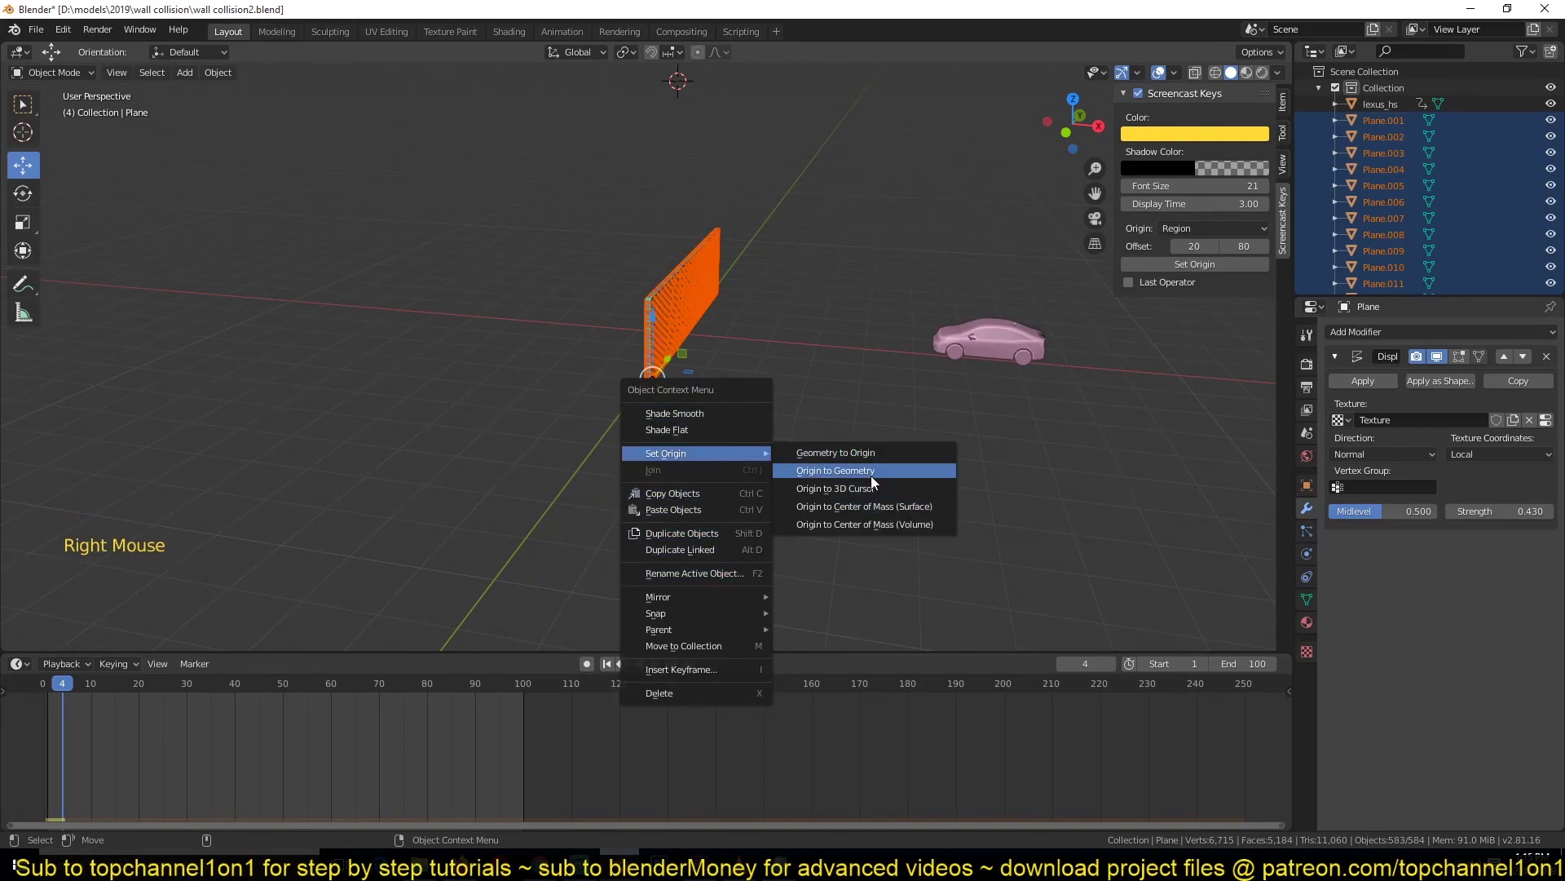
left_click(868, 471)
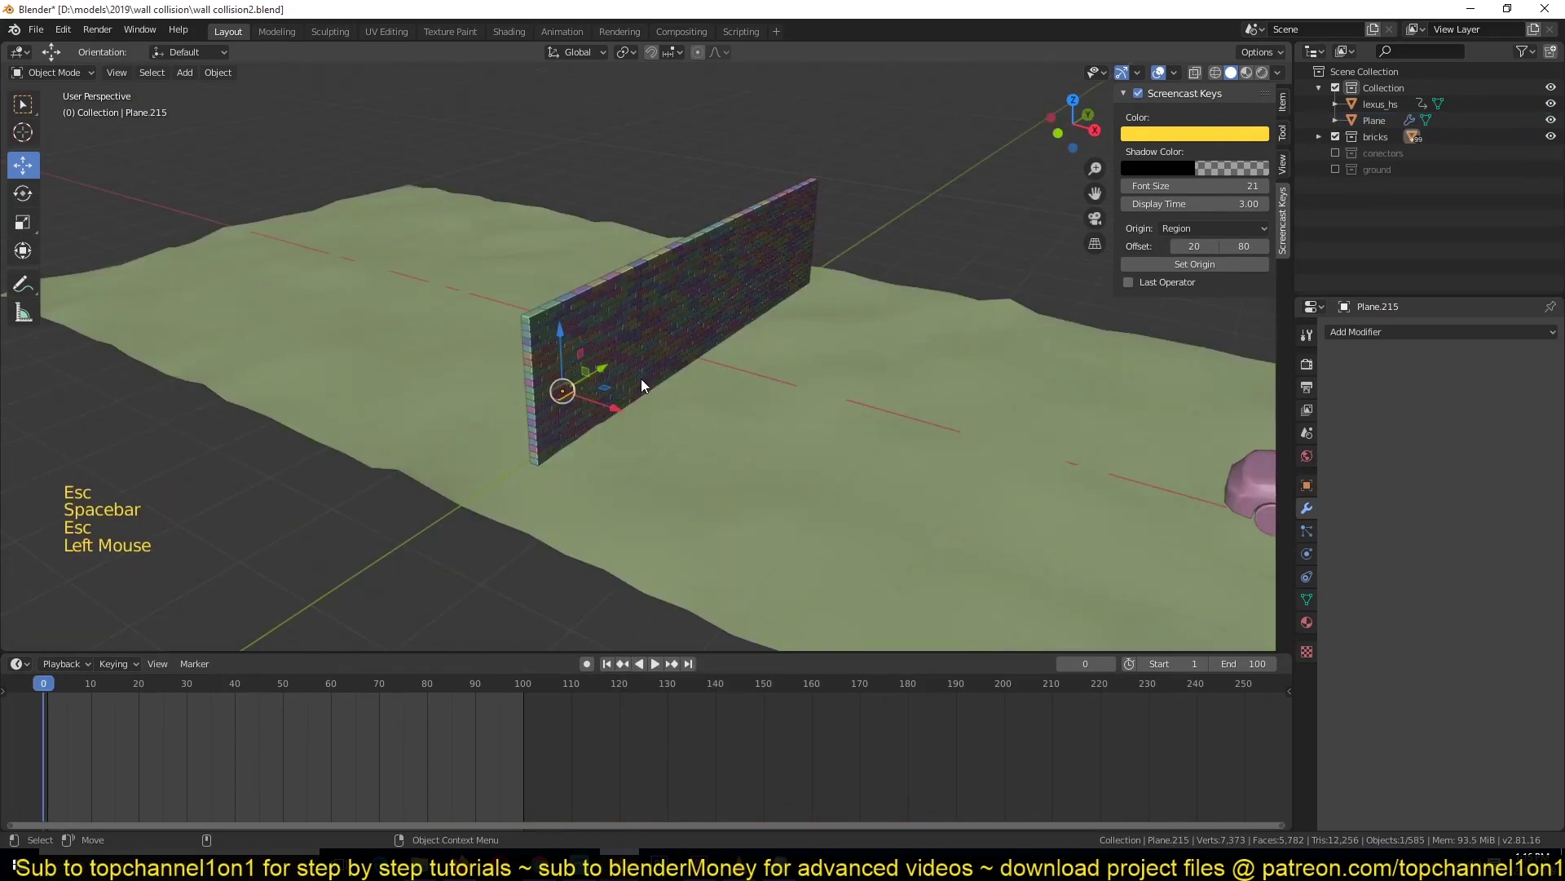
- Select all bricks grouped by collection, add them as active rigid bodies and play the simulation
key("shift+g")
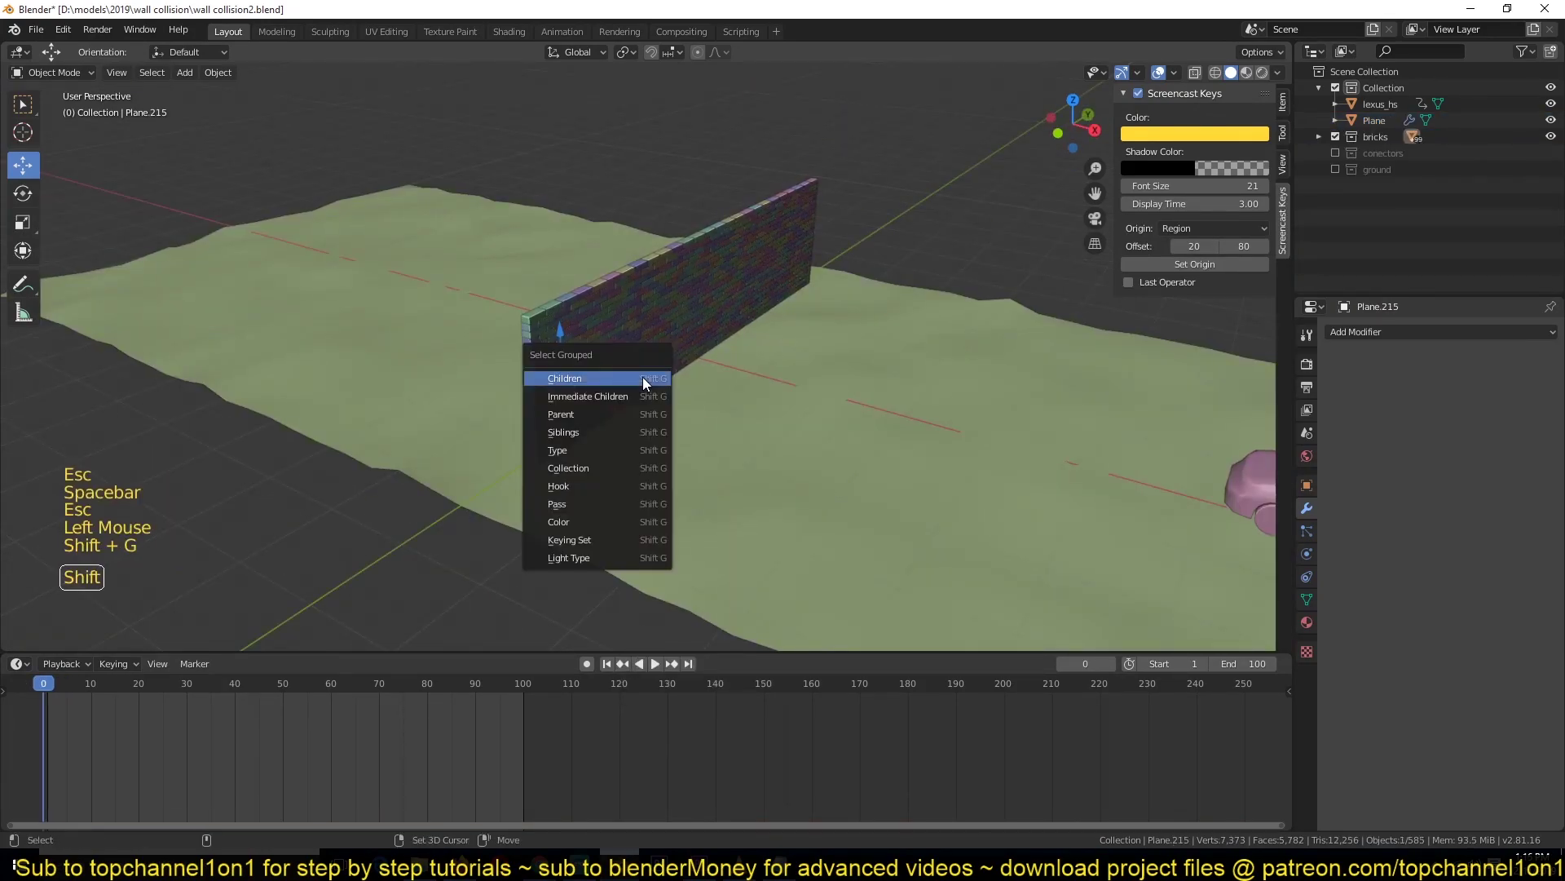
left_click(592, 481)
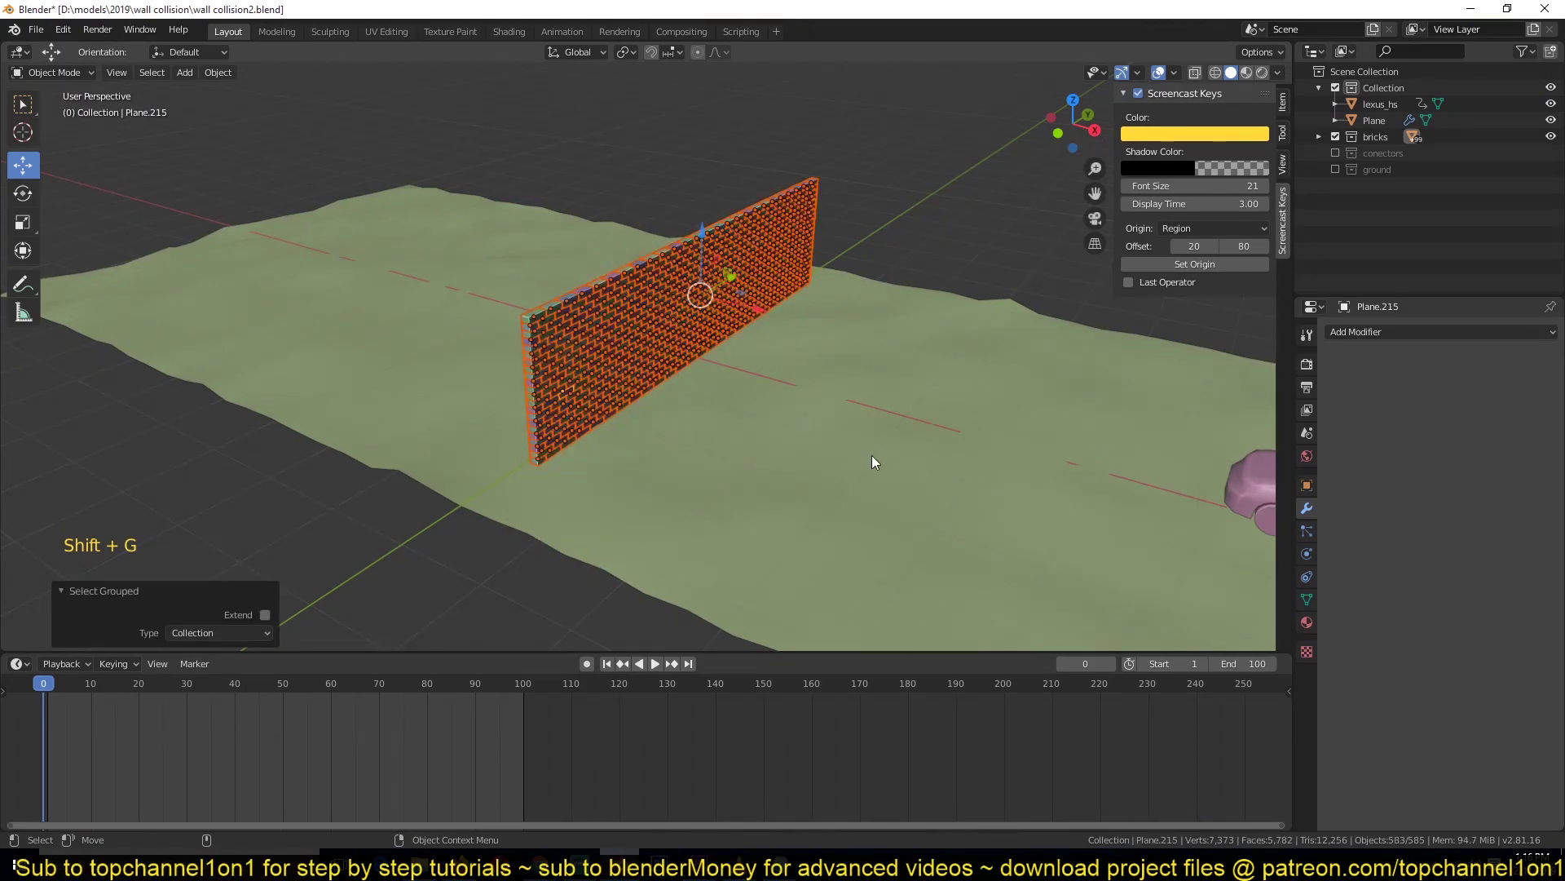
left_click(634, 337, "shift")
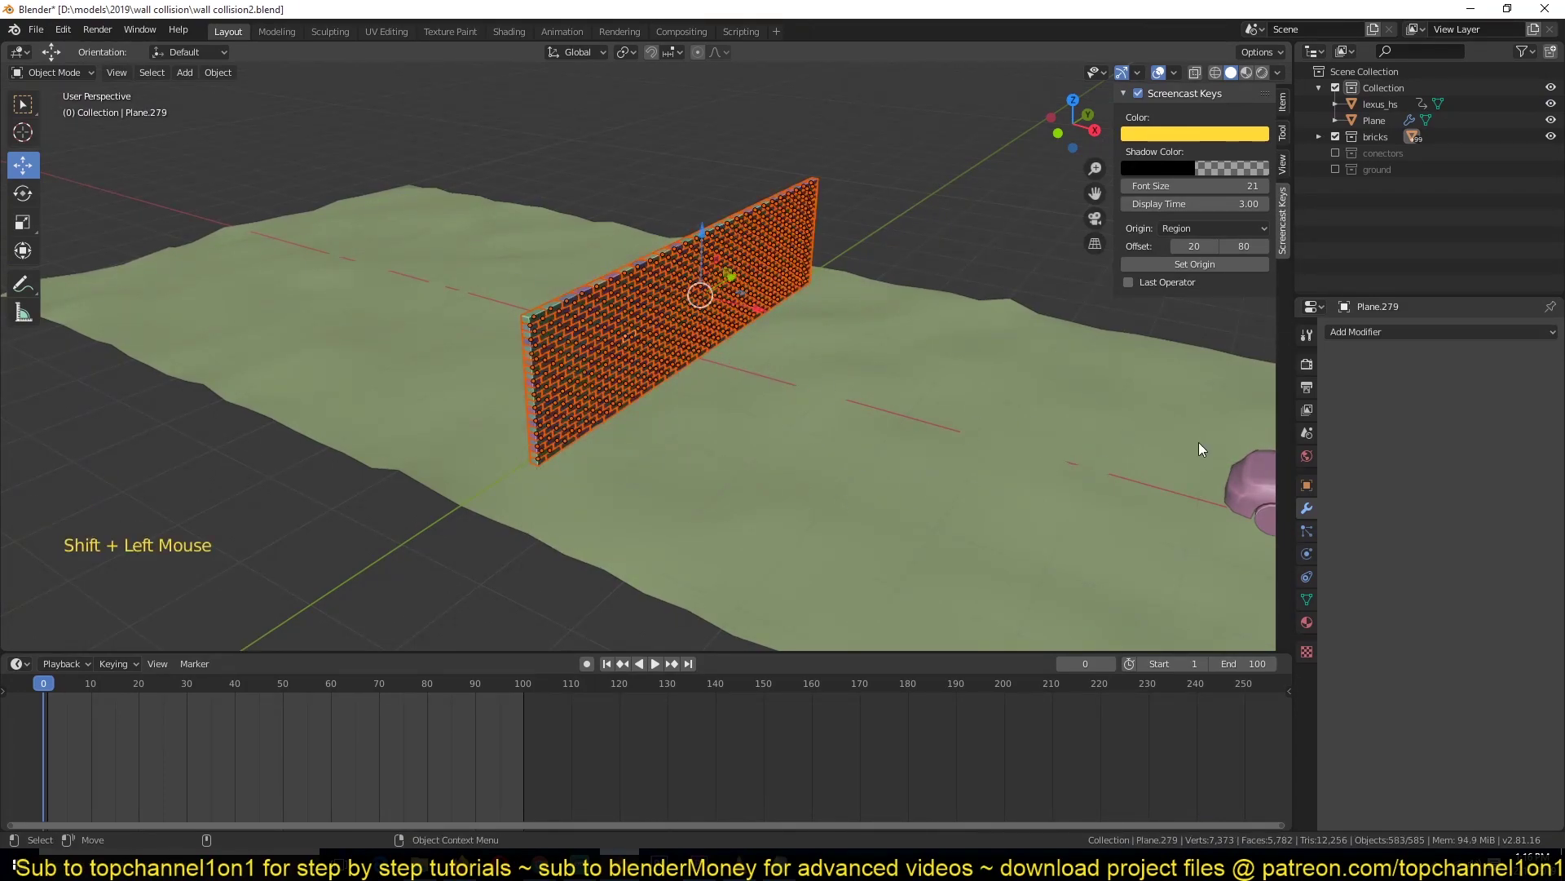
left_click(218, 71)
mouse_move(277, 454)
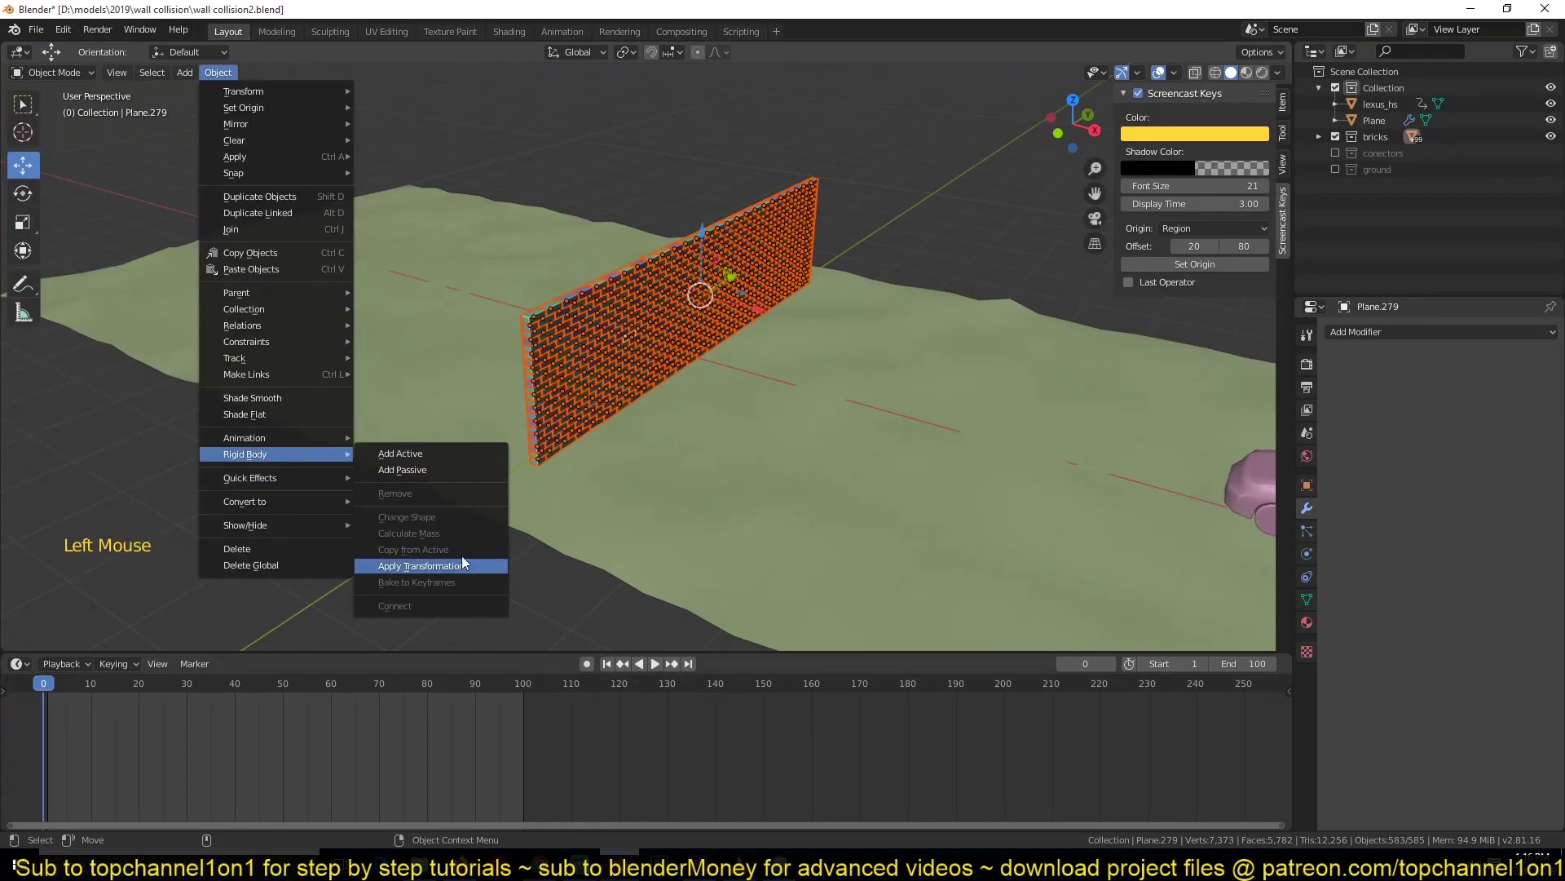
left_click(434, 456)
key("space")
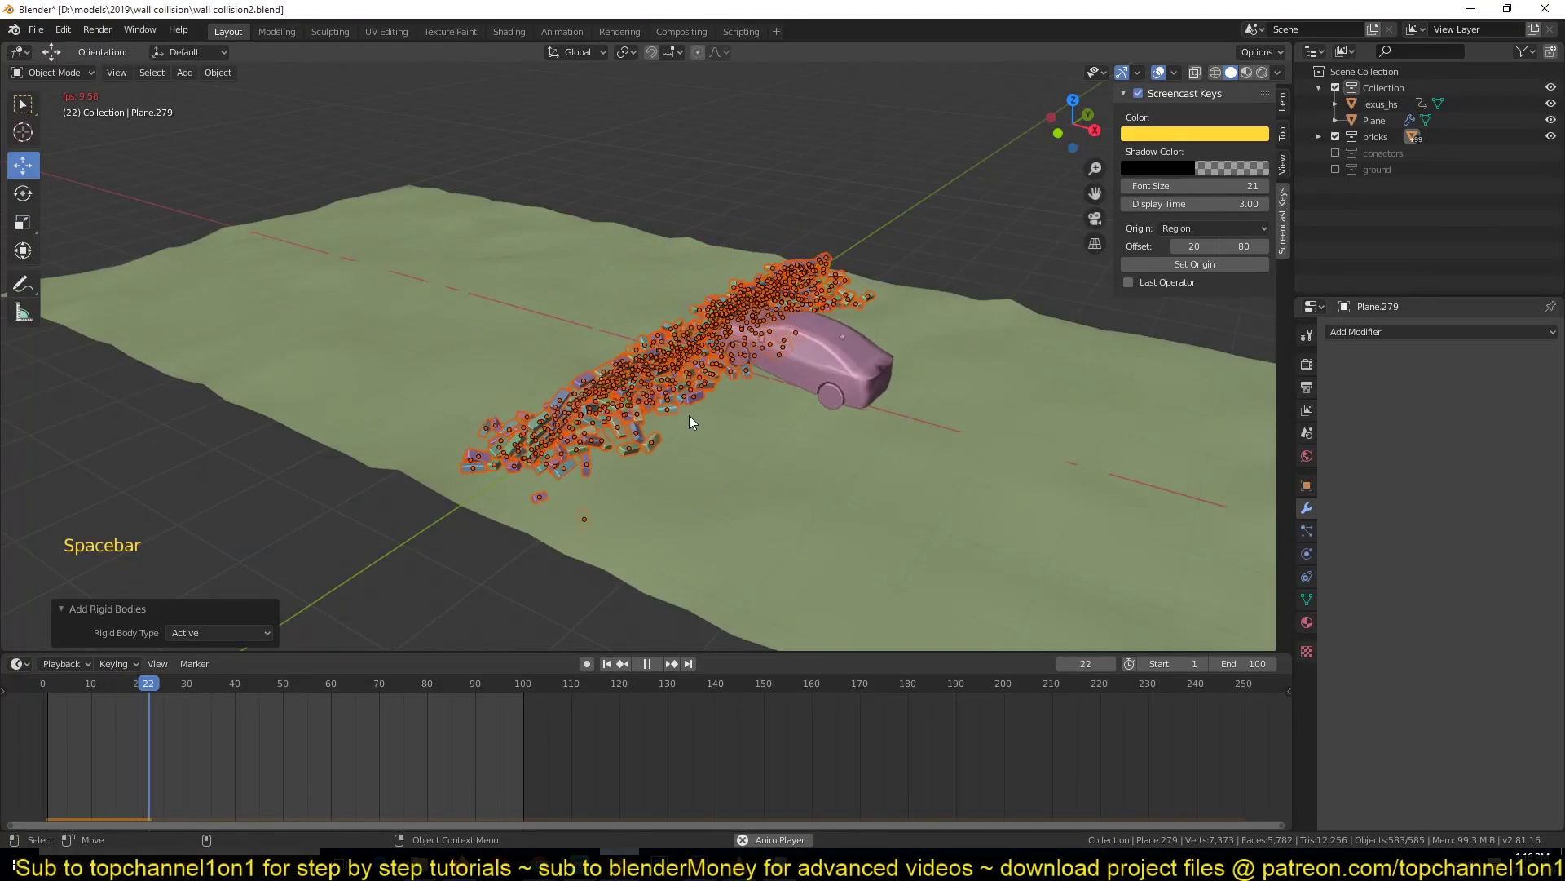
key("Escape")
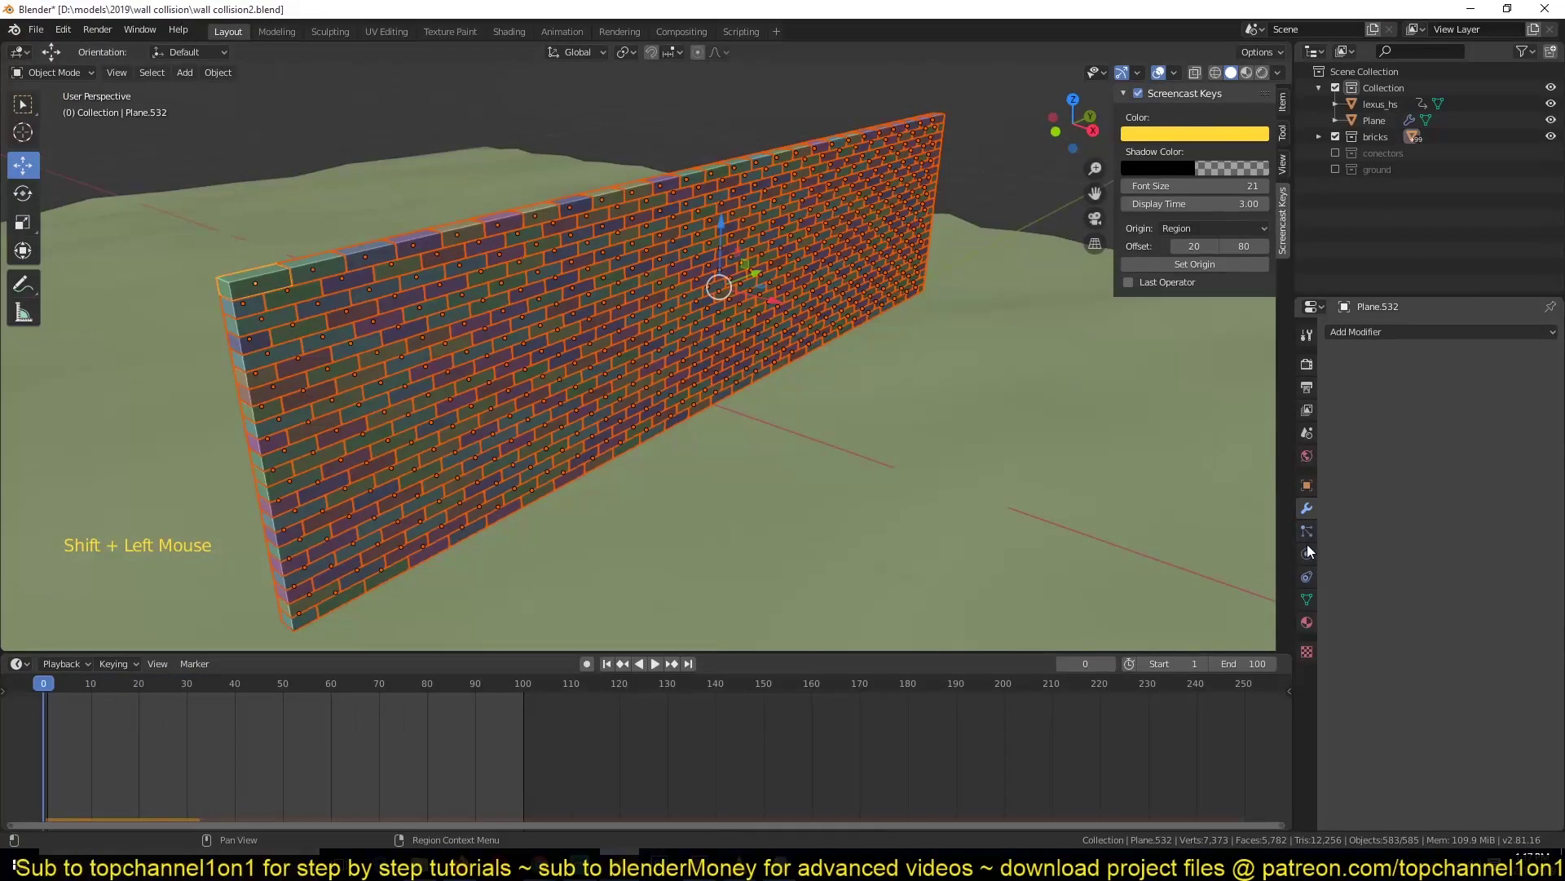
- Enable Deactivation and Start Deactivated in the active brick's rigid body dynamics
left_click(1307, 554)
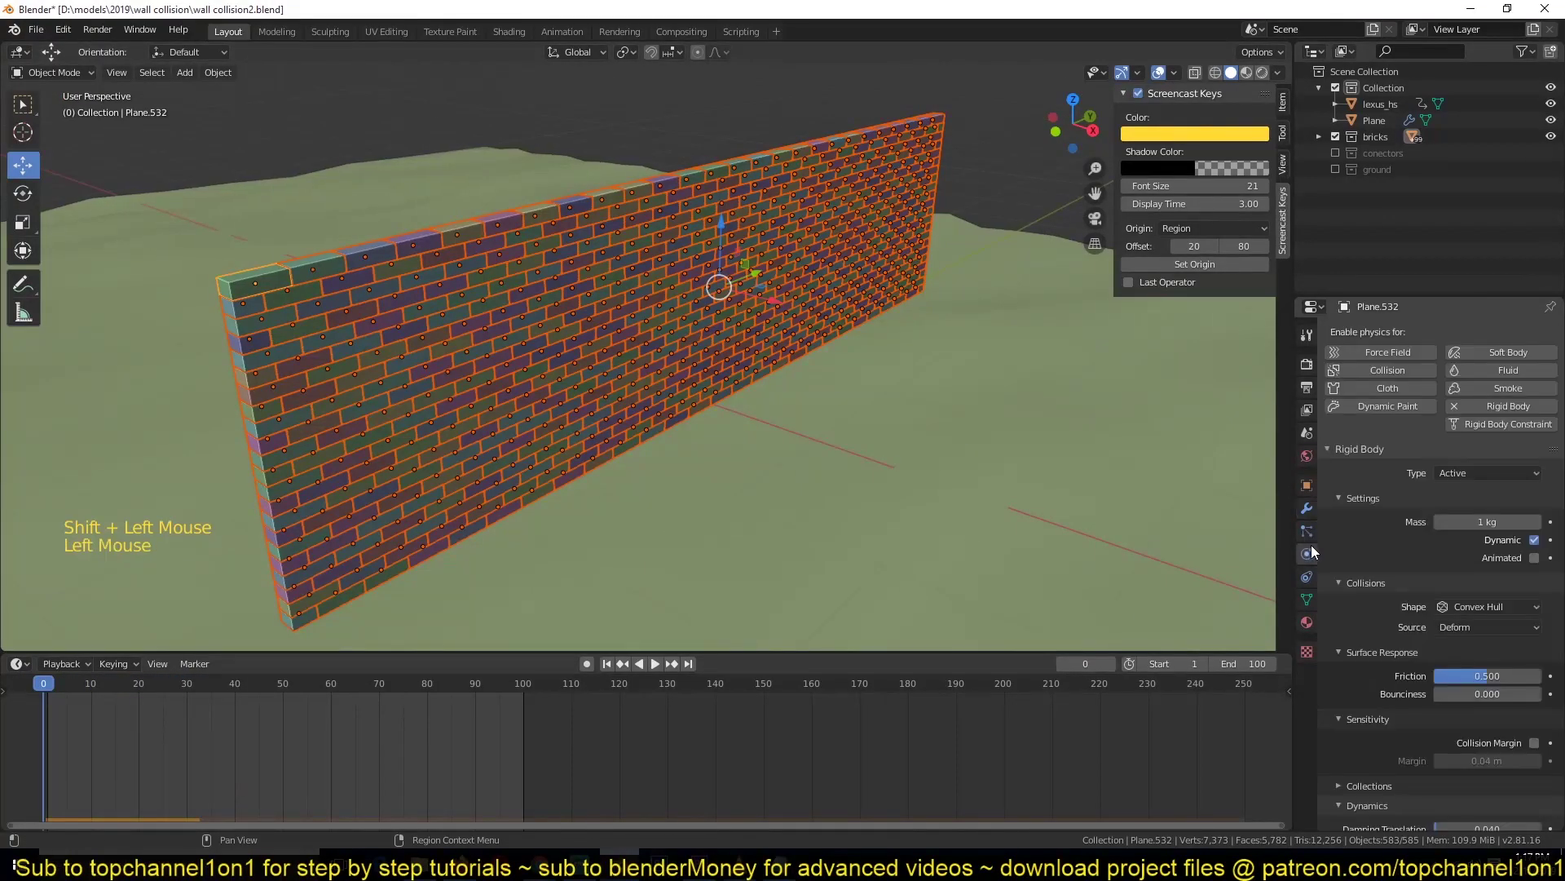
scroll(1386, 600, "down", 14)
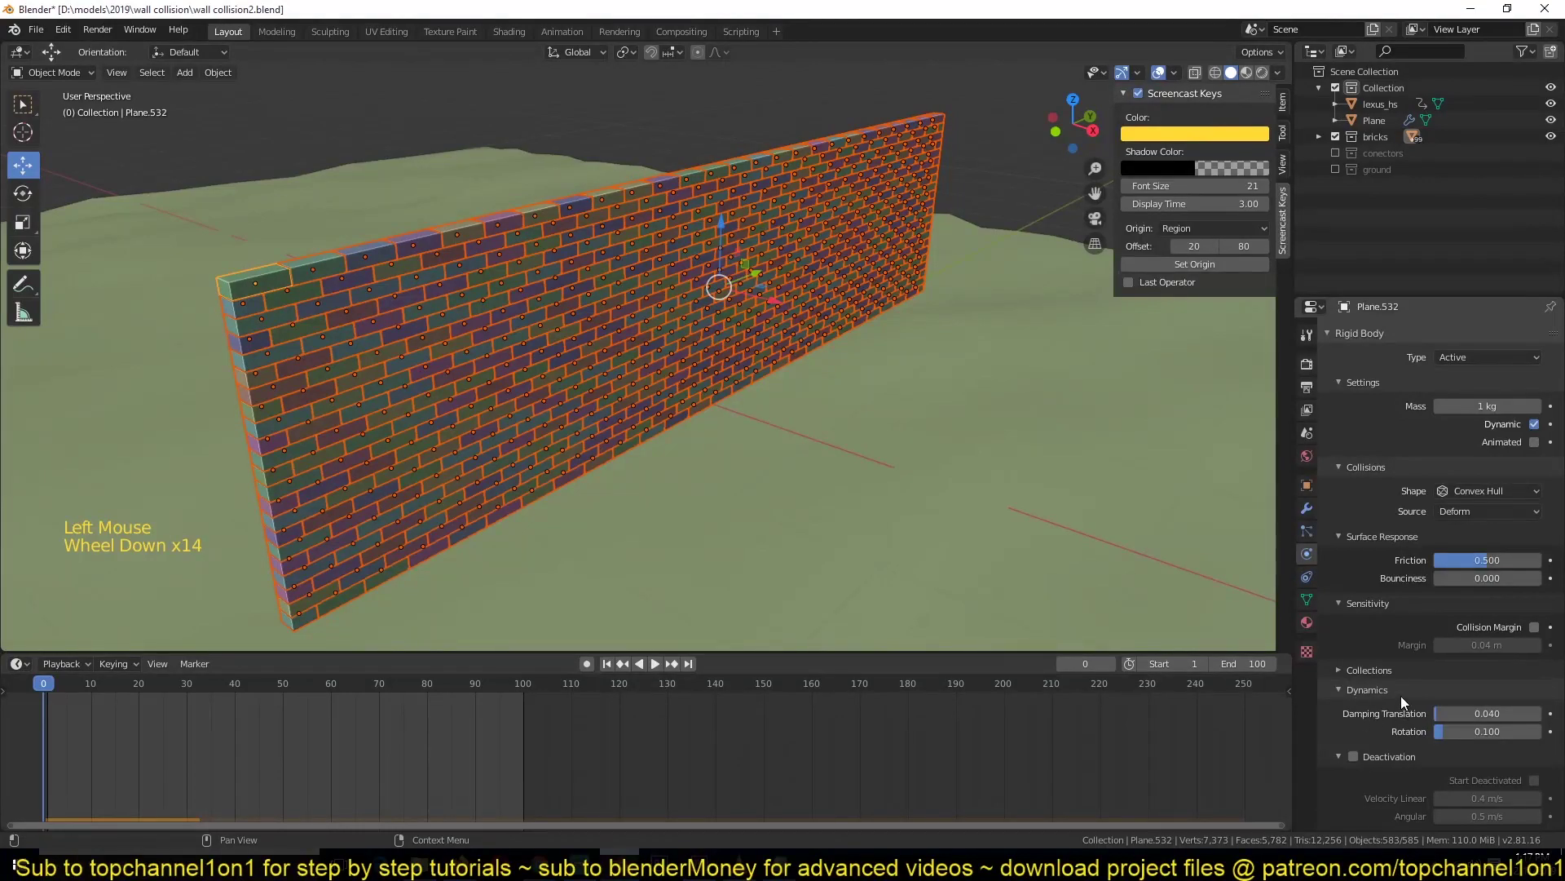
left_click(1356, 759)
scroll(1441, 762, "down", 6)
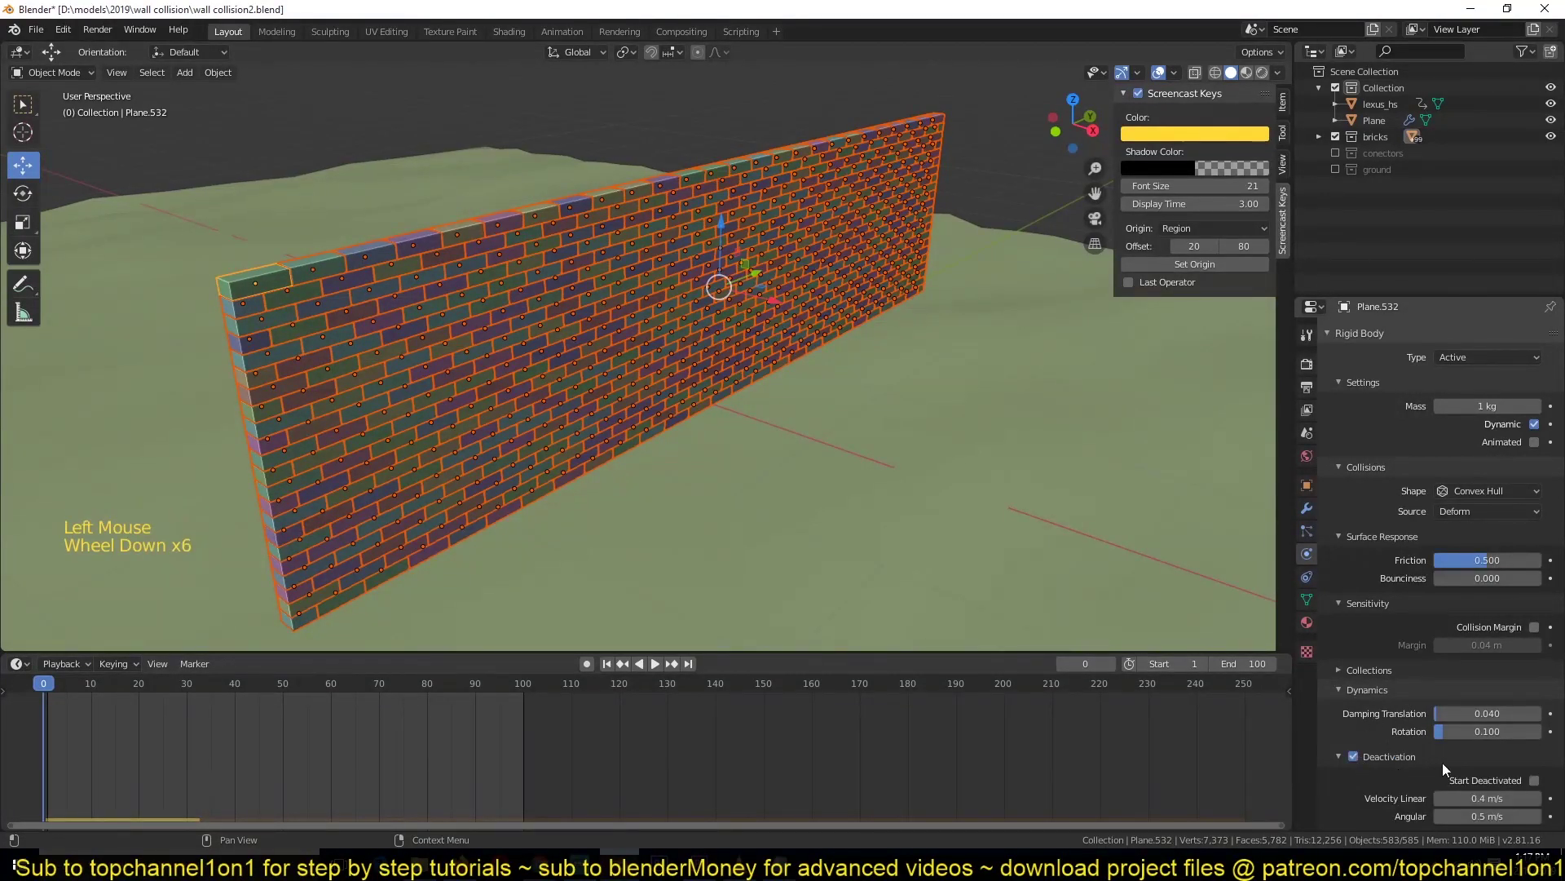
left_click(1535, 781)
scroll(683, 353, "down", 1)
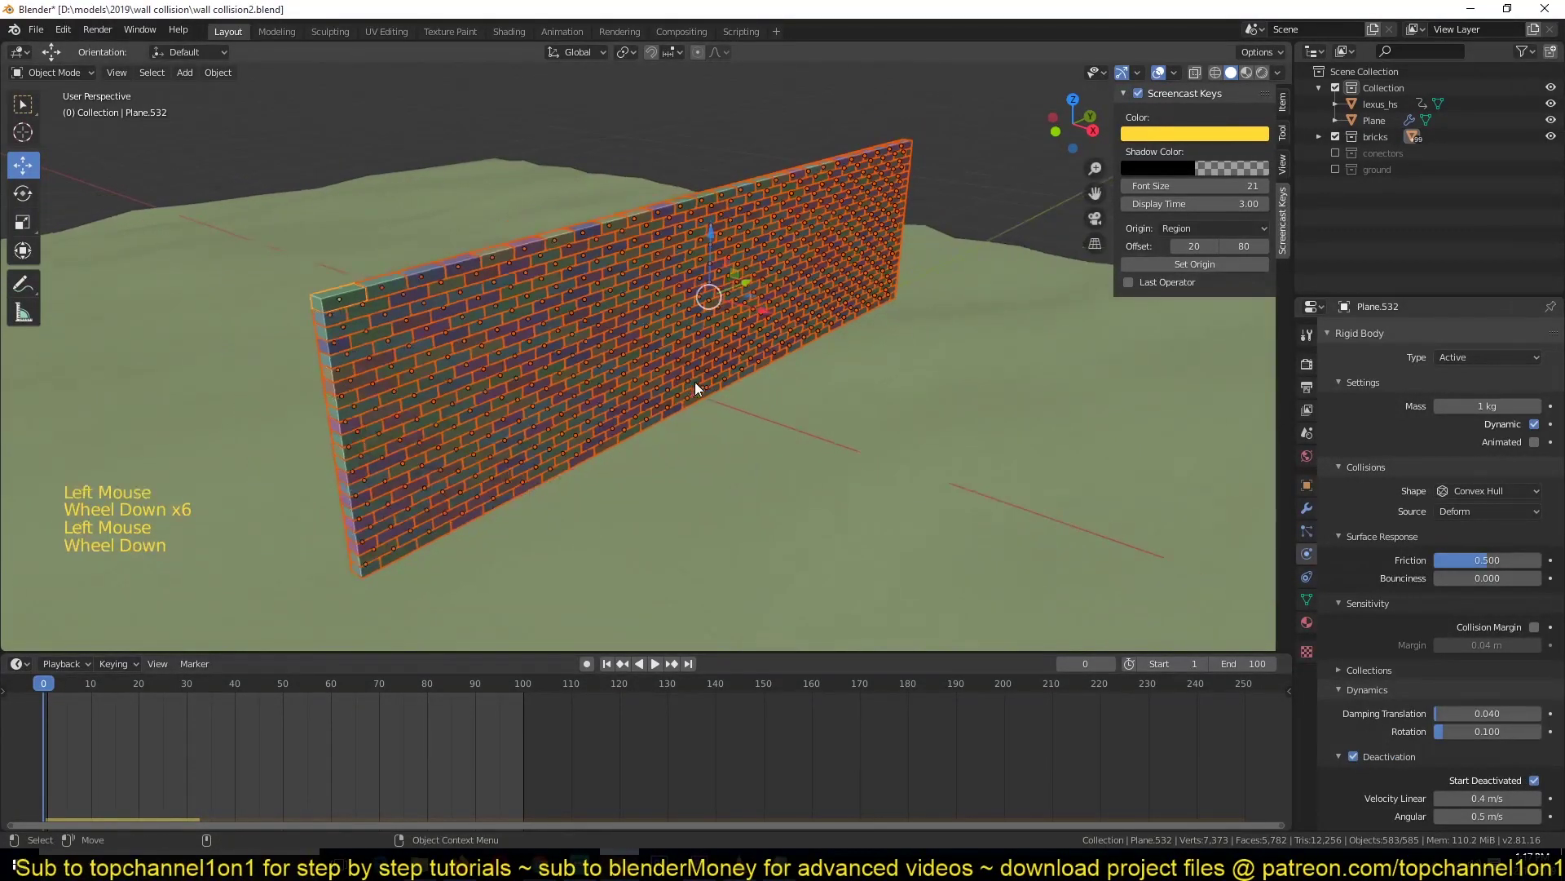
- Play the simulation from the first frame to examine how the selected bricks behave on the car's impact
middle_click_drag(682, 347, 687, 273)
key("grave")
middle_click_drag(730, 330, 730, 362)
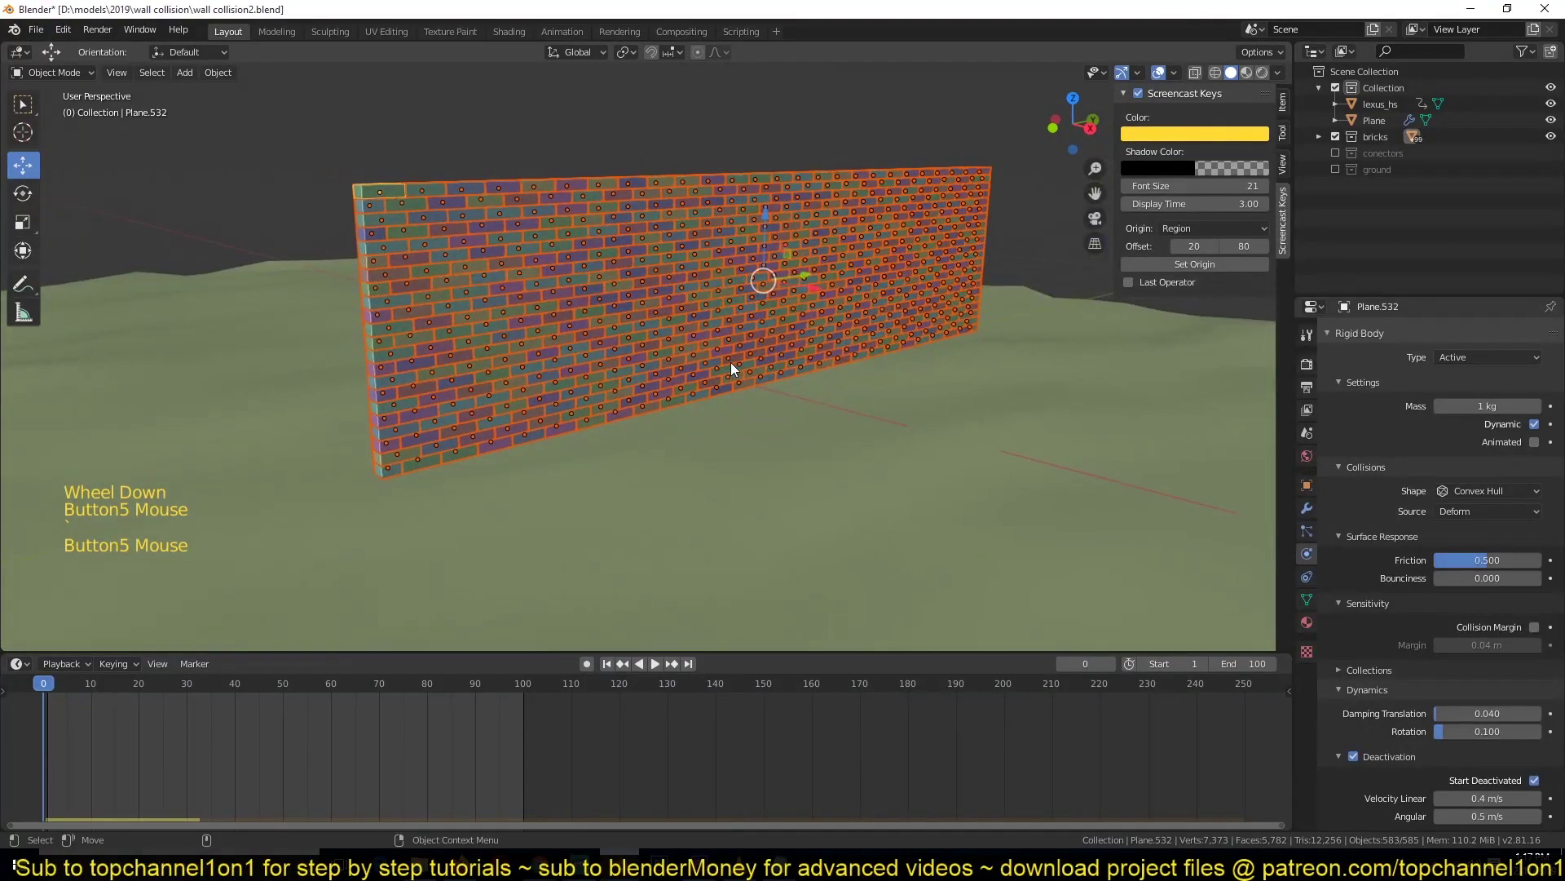
scroll(731, 362, "down", 1)
scroll(731, 365, "down", 2)
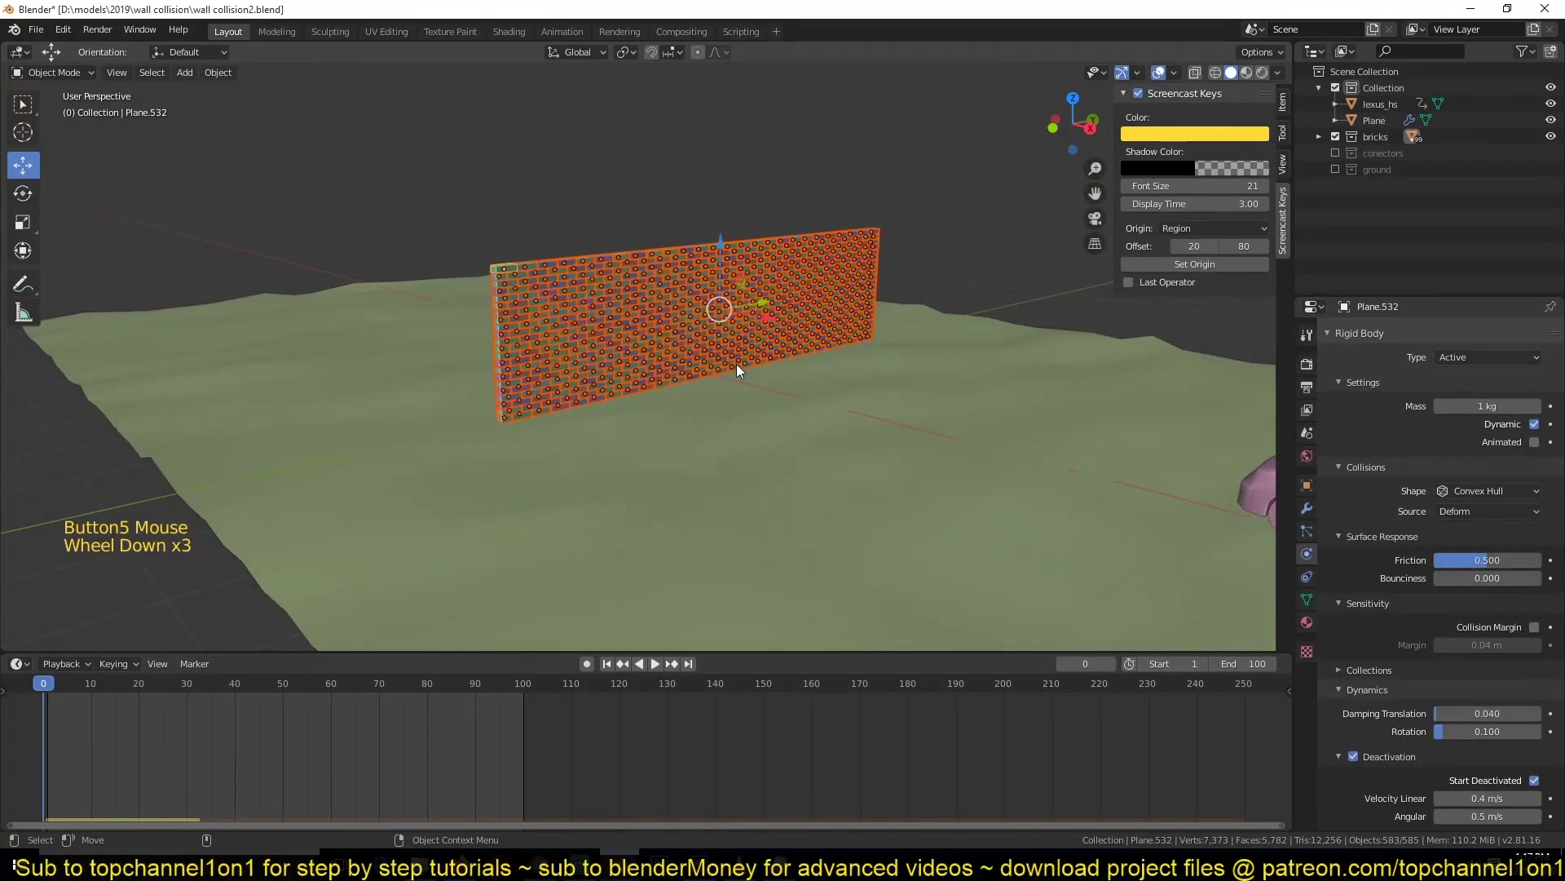
middle_click_drag(737, 363, 824, 404)
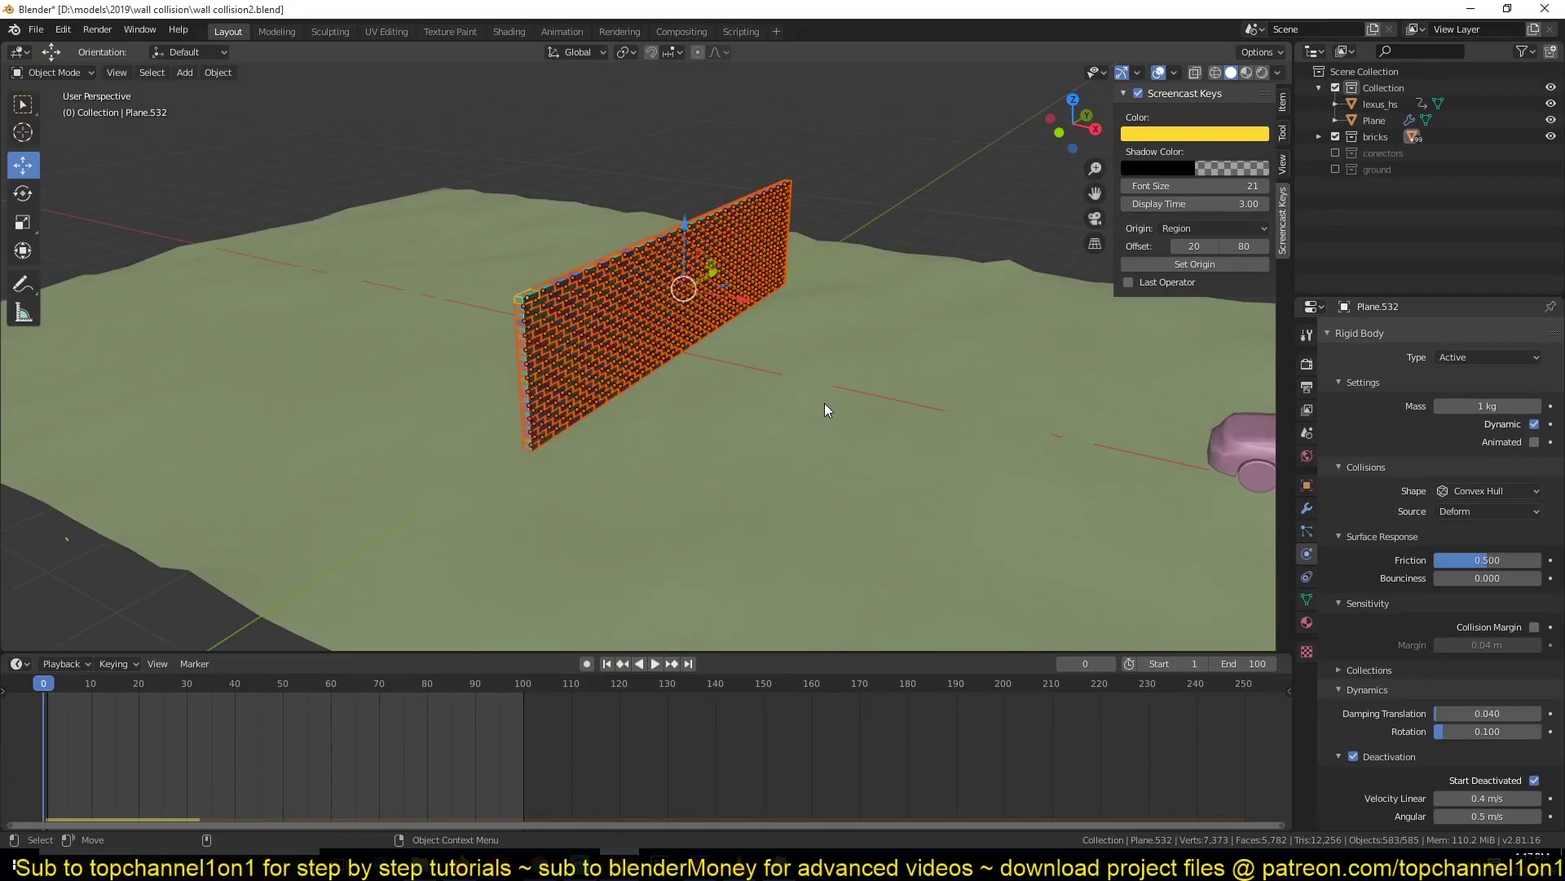
key("space")
key("Escape")
scroll(755, 363, "down", 5)
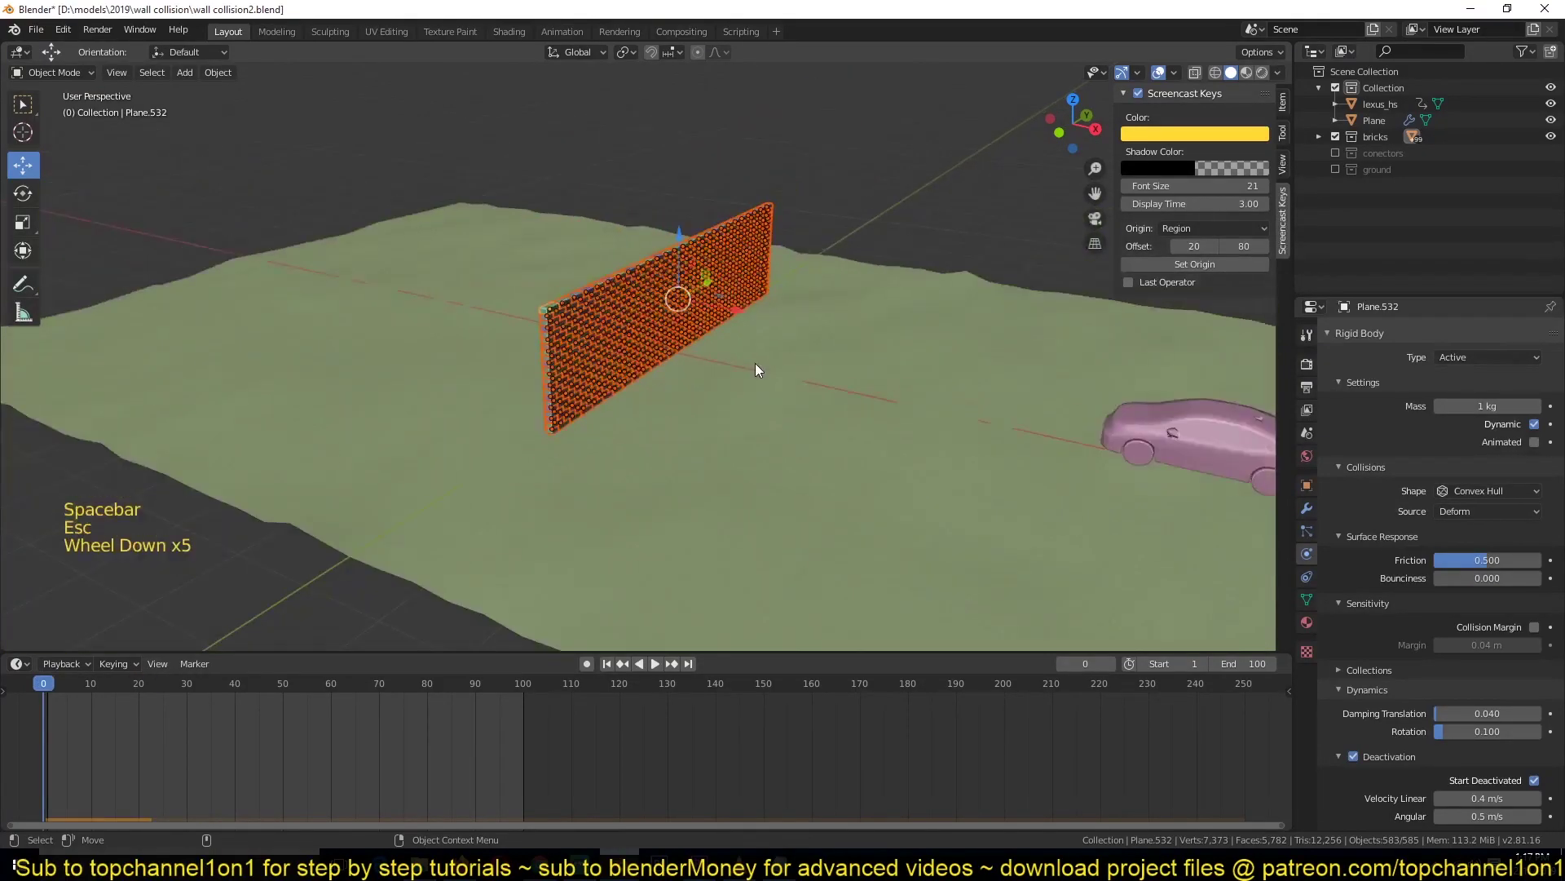
key("space")
key("Escape")
- Deselect the bricks, select the car and replay the wall collision
key("alt+a")
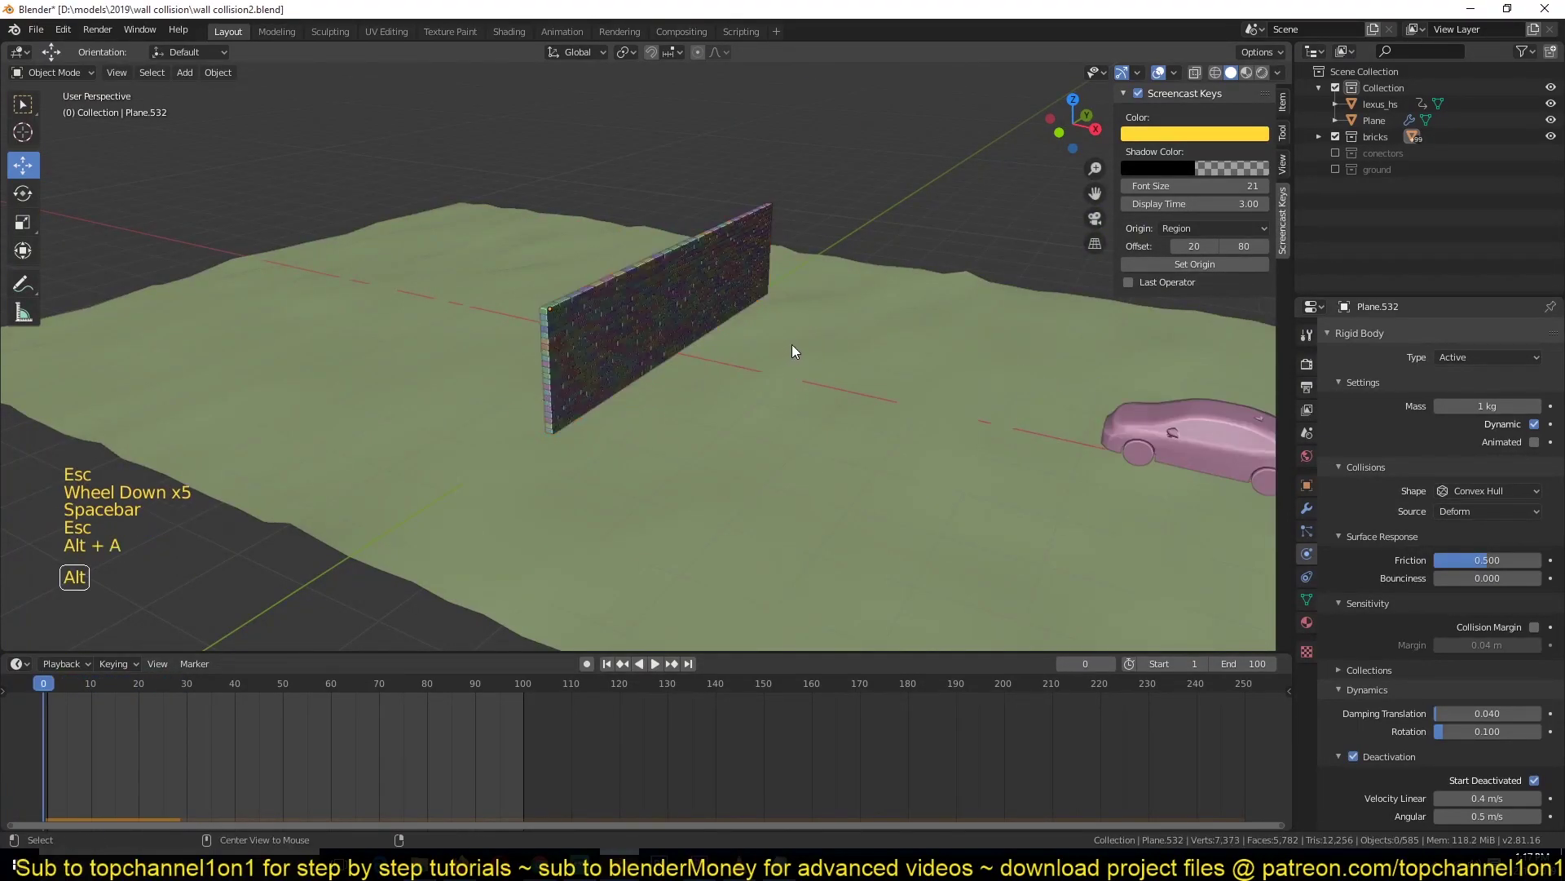
key("space")
key("Escape")
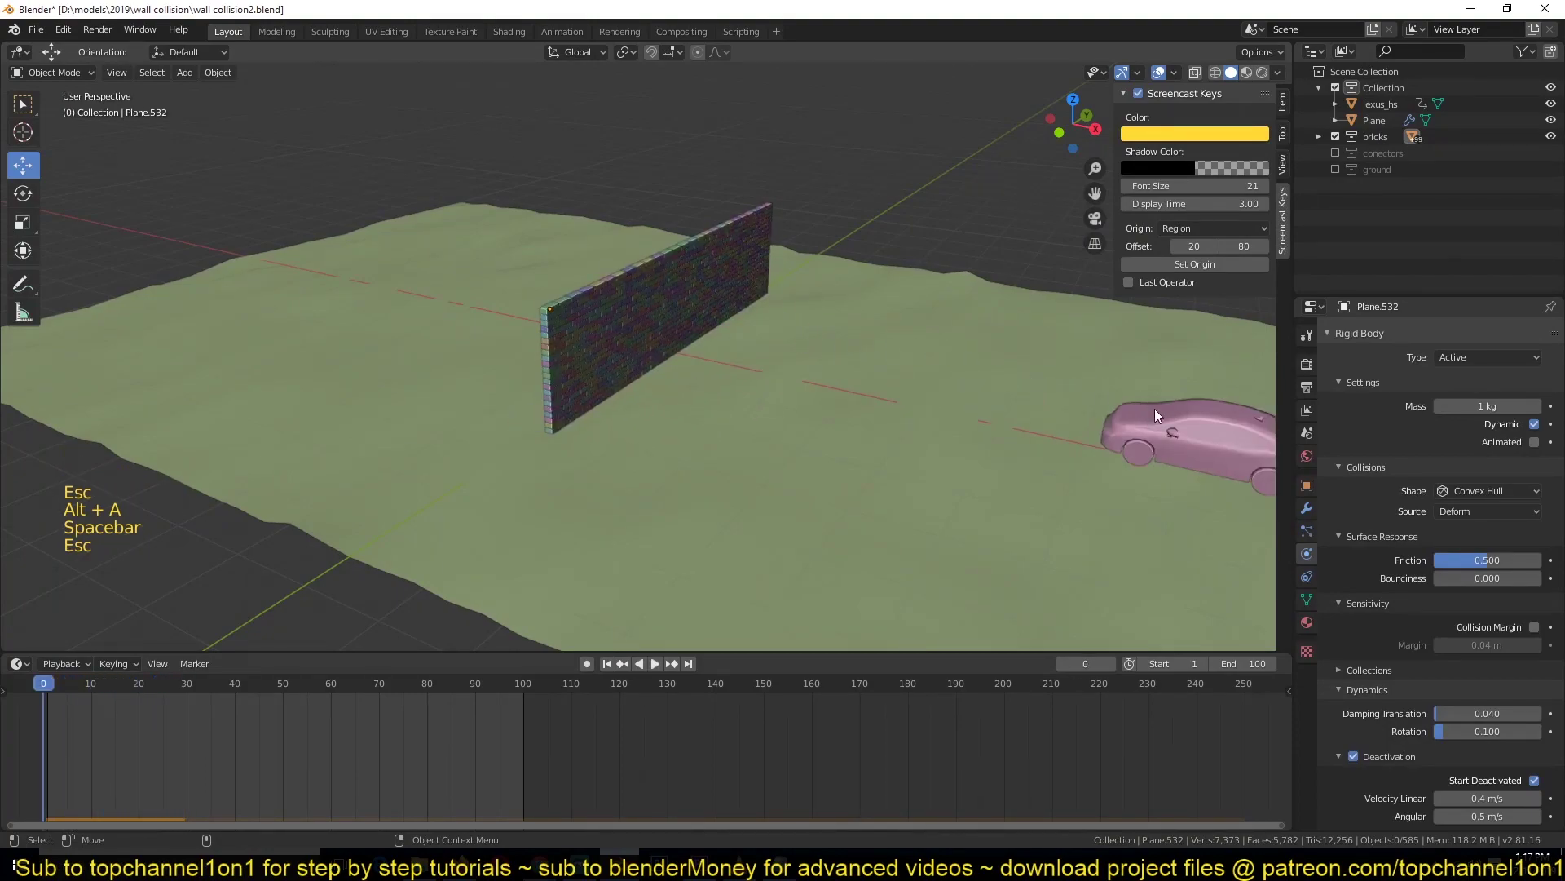
left_click(1171, 416)
key("space")
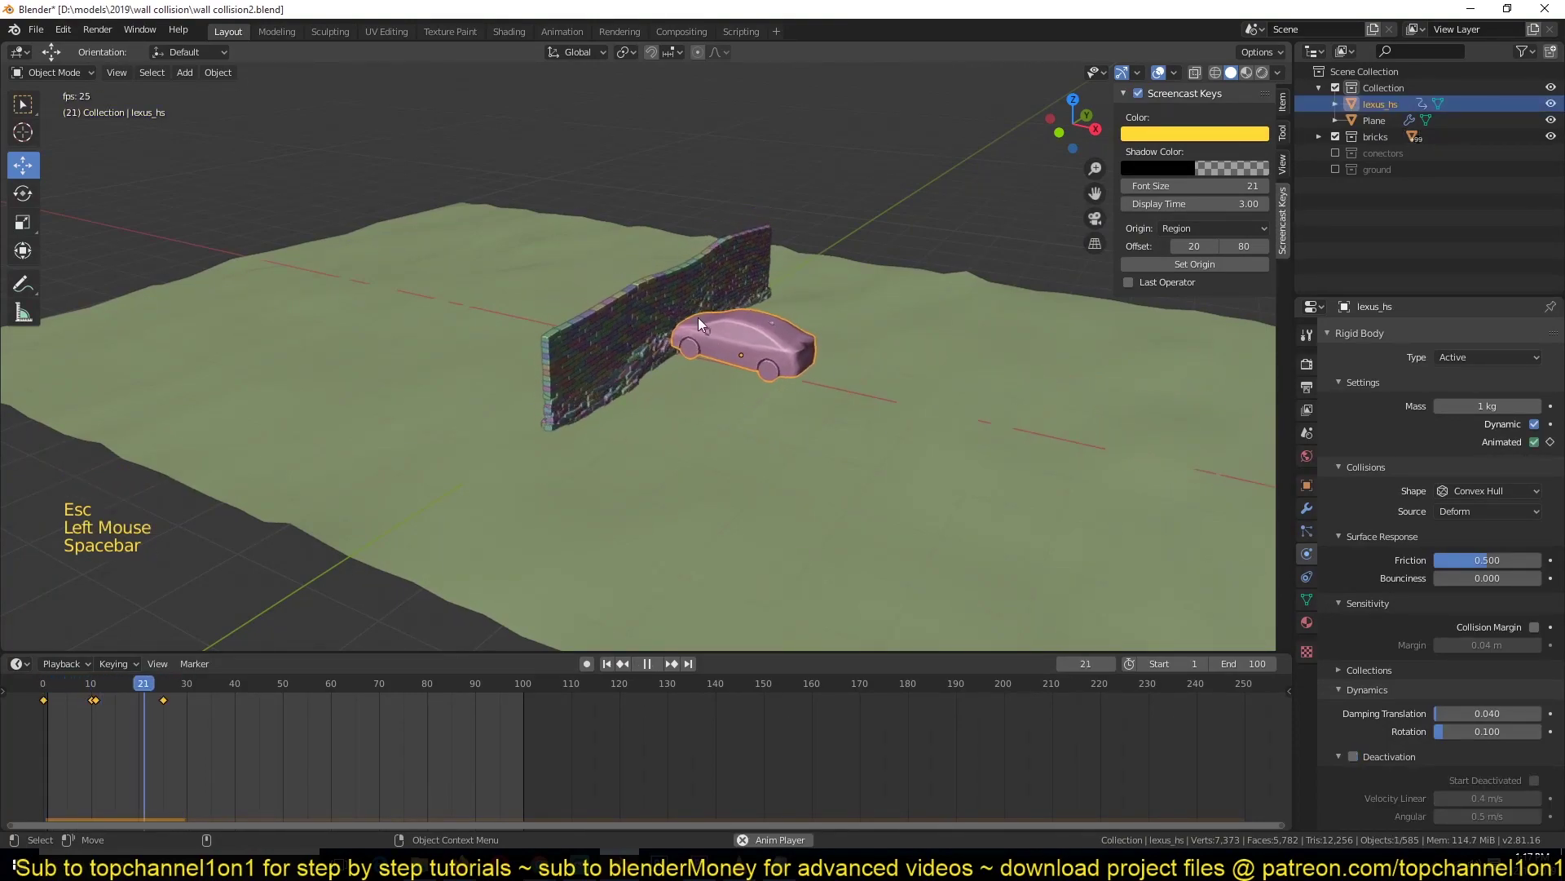
- Shift the car's last three keyframes earlier, to about frames 6, 7 and 15, and play the collision
key("Escape")
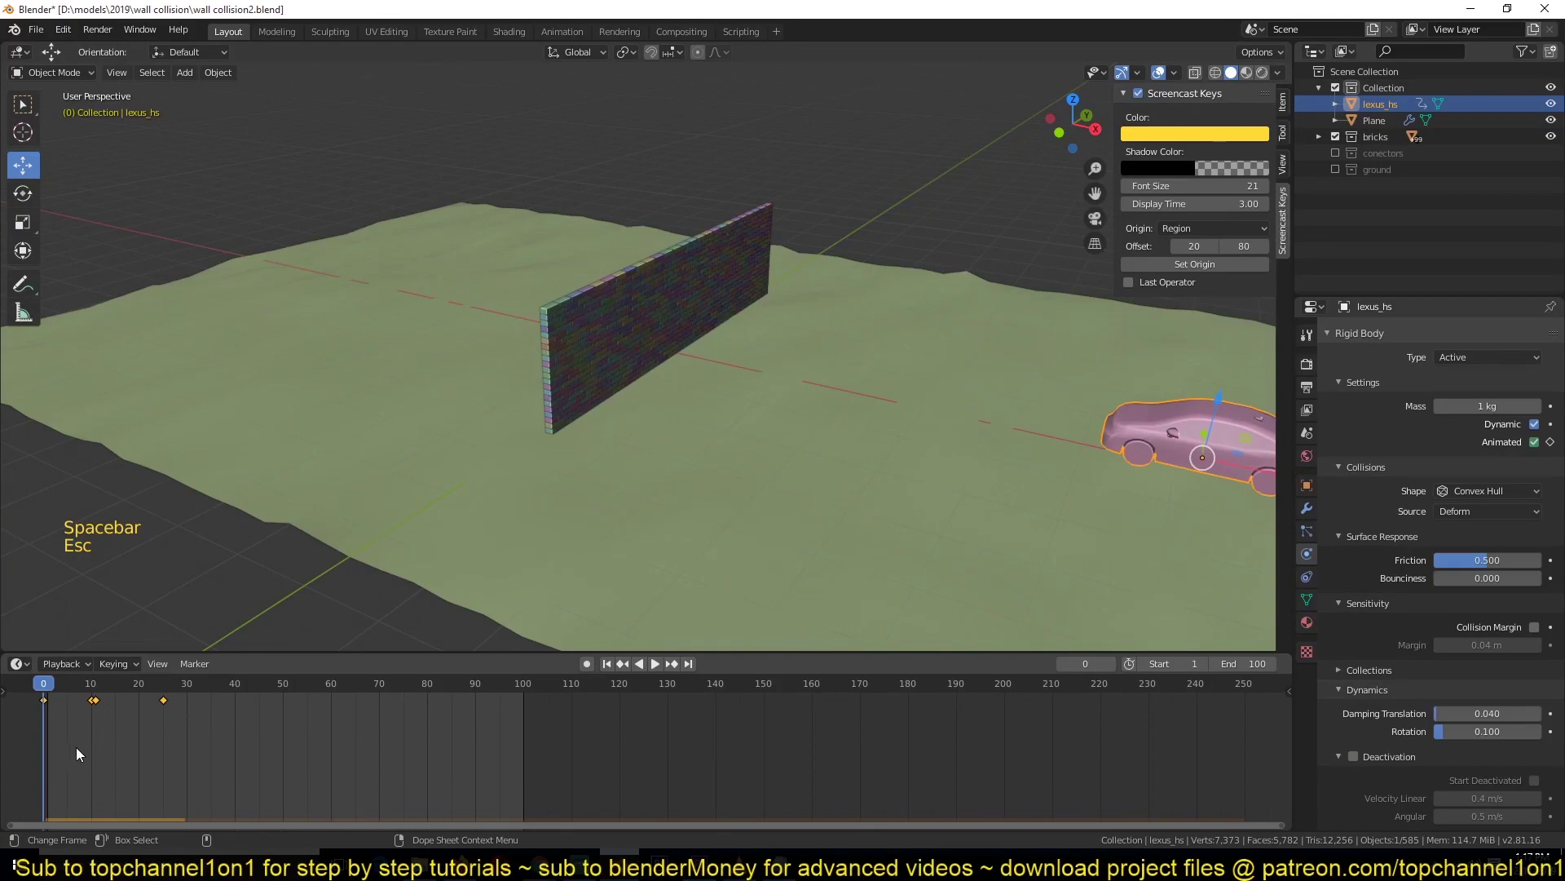
left_click_drag(74, 741, 174, 702)
key("g")
left_click(84, 699)
key("g")
left_click(127, 700)
key("space")
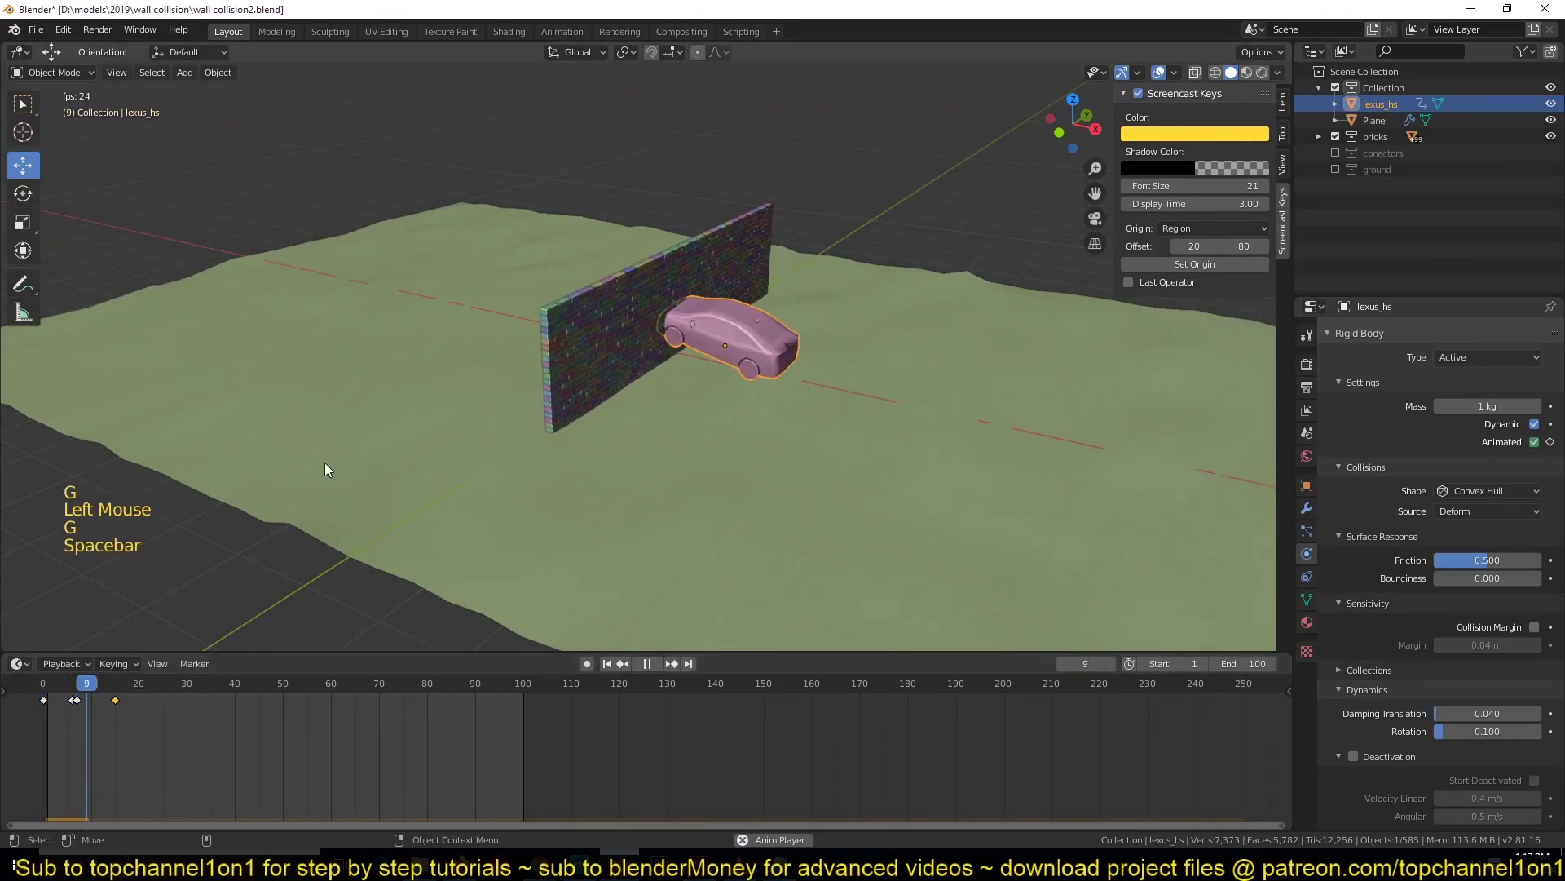
key("Escape")
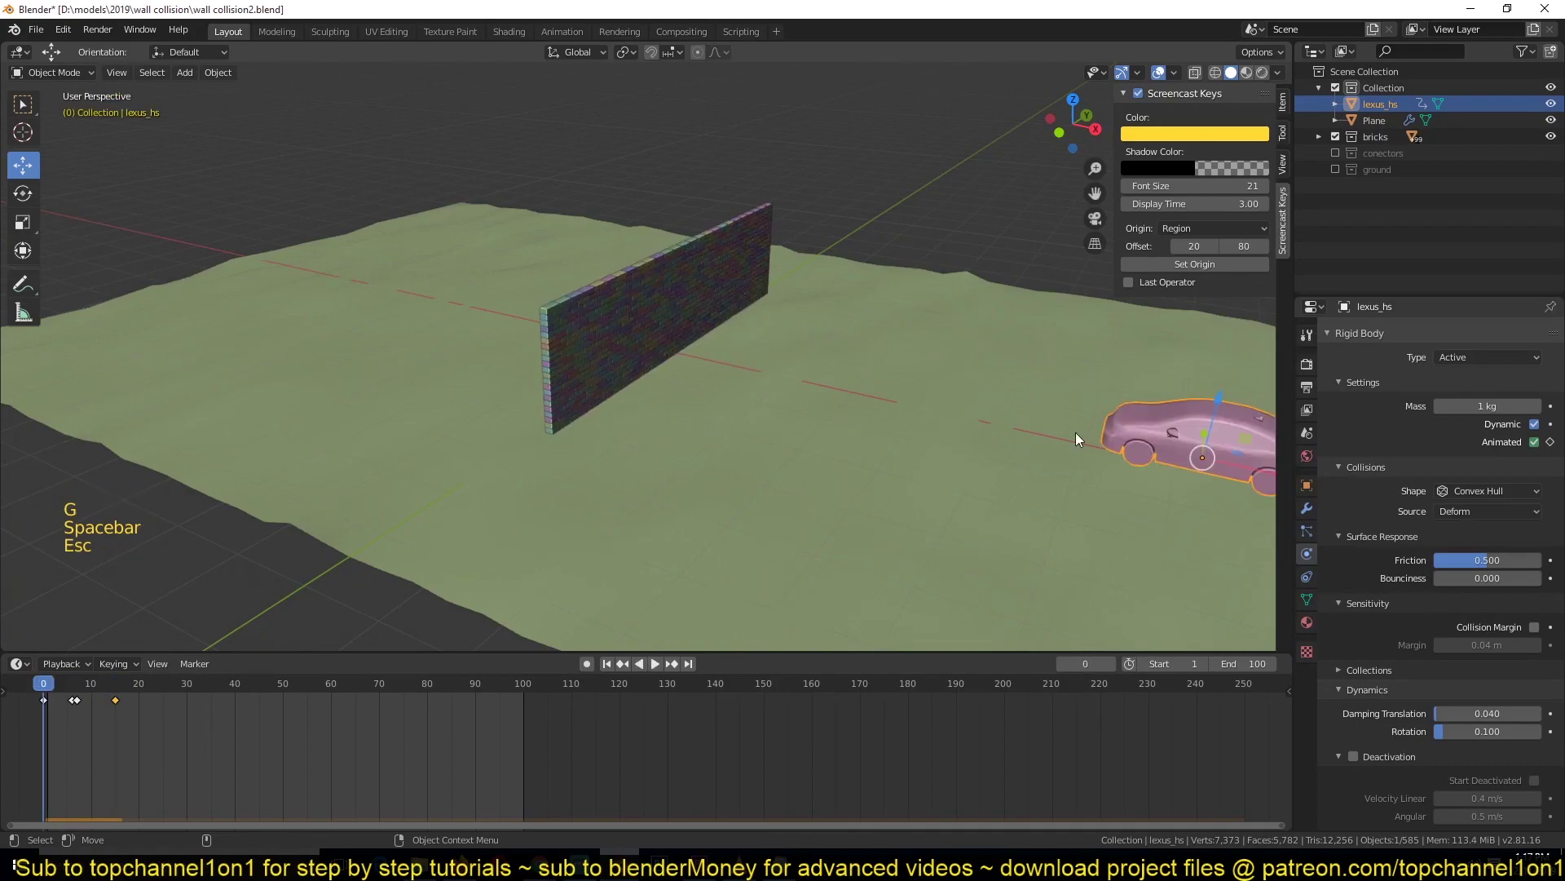
- Set the car's rigid body mass to 100 kg and play the simulation
left_click(1485, 406)
type("100")
key("Return")
key("space")
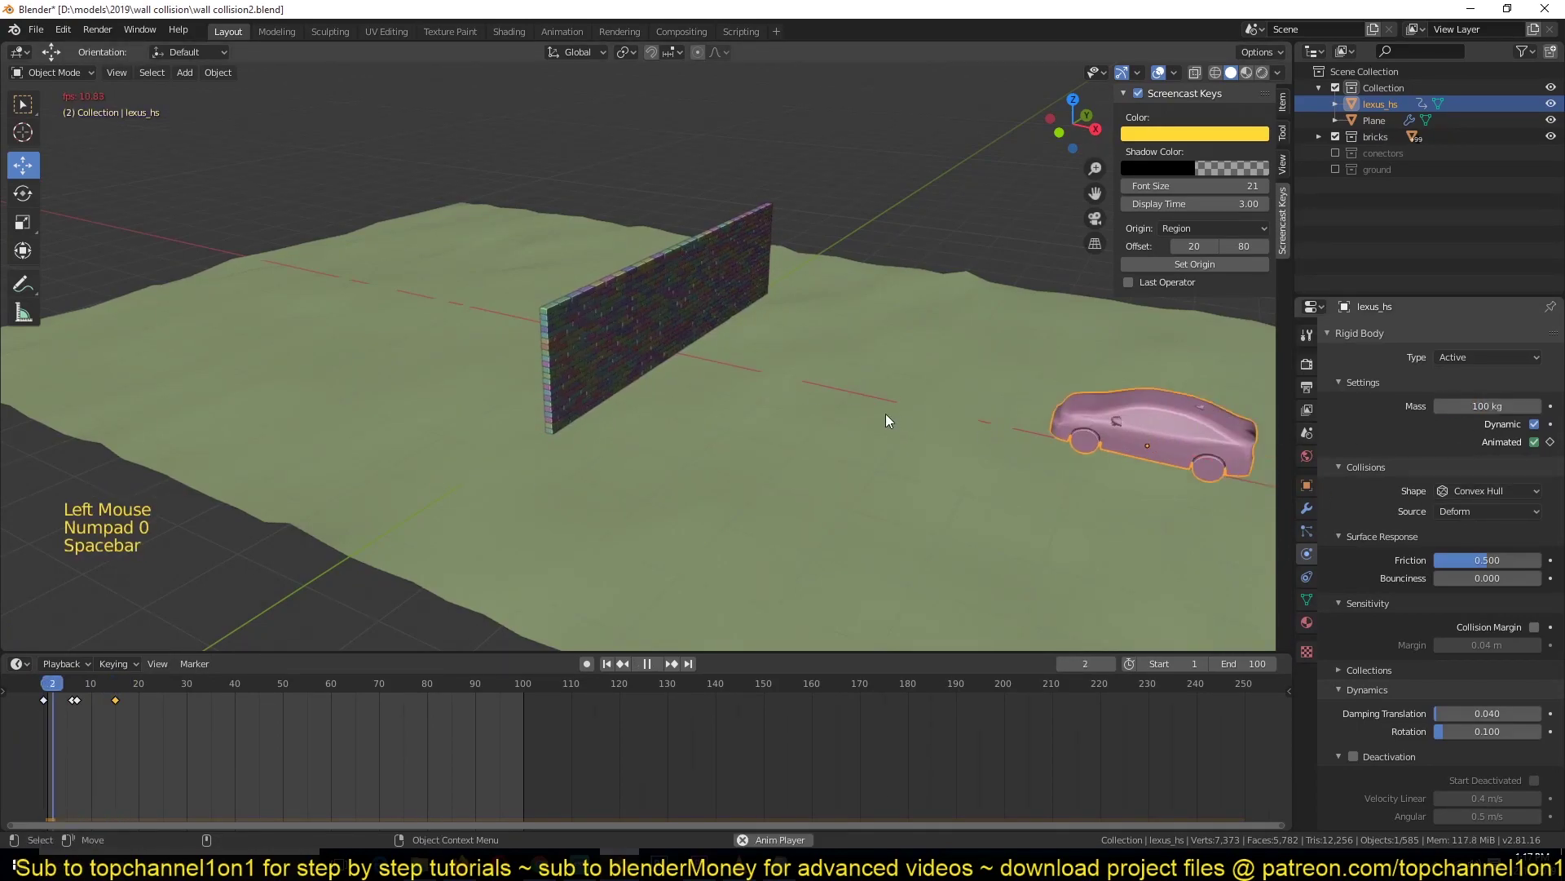
key("Escape")
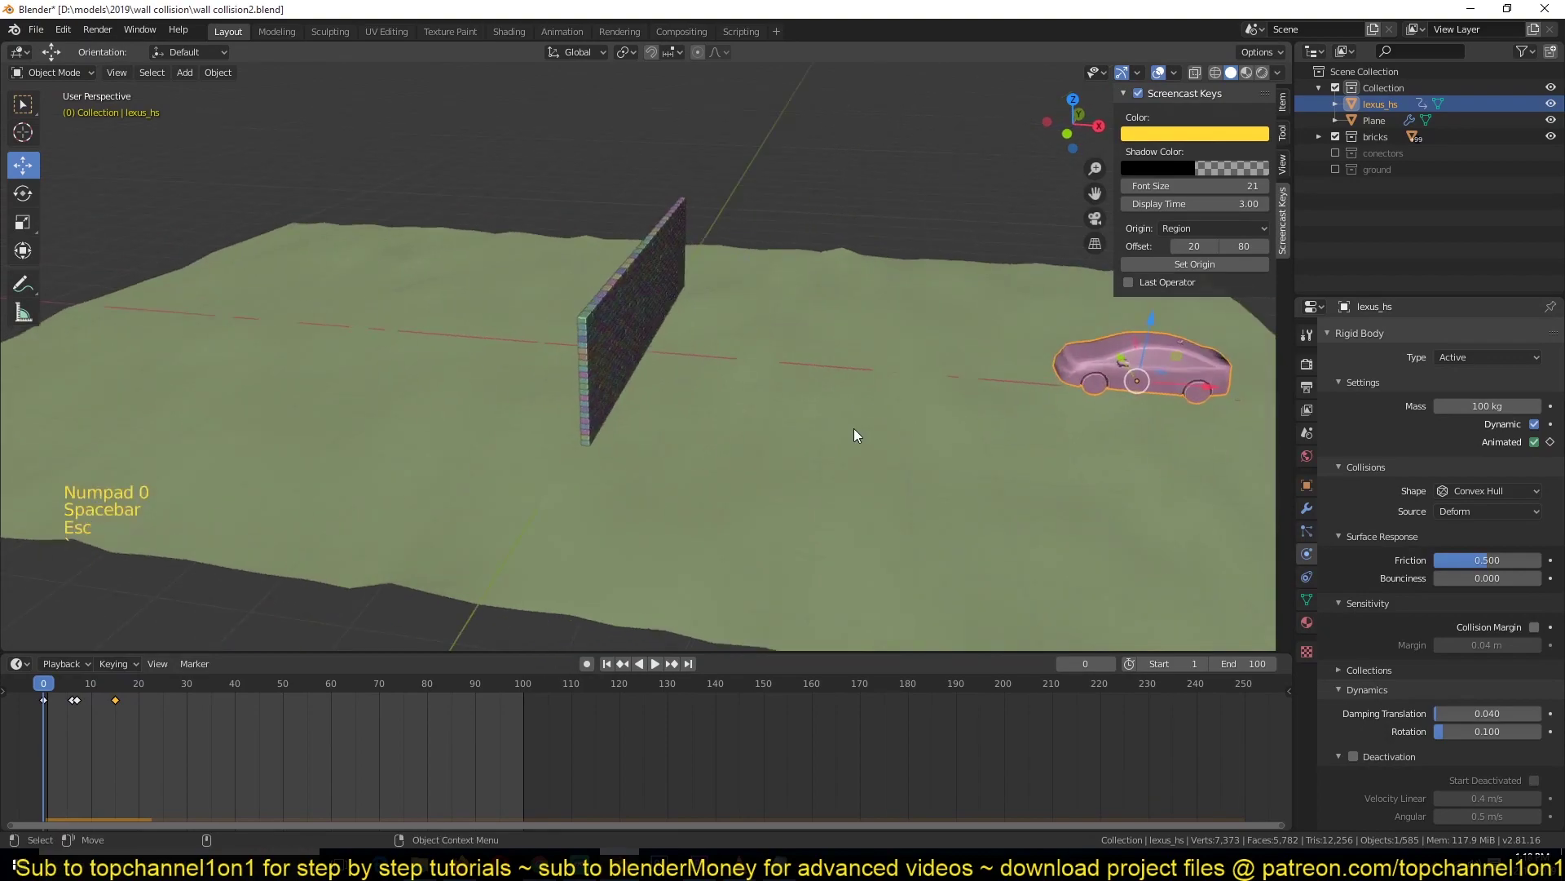
- Replay the wall collision from different viewing angles to examine the heavier car's impact on the bricks
key("space")
key("Escape")
key("space")
middle_click_drag(853, 428, 741, 404)
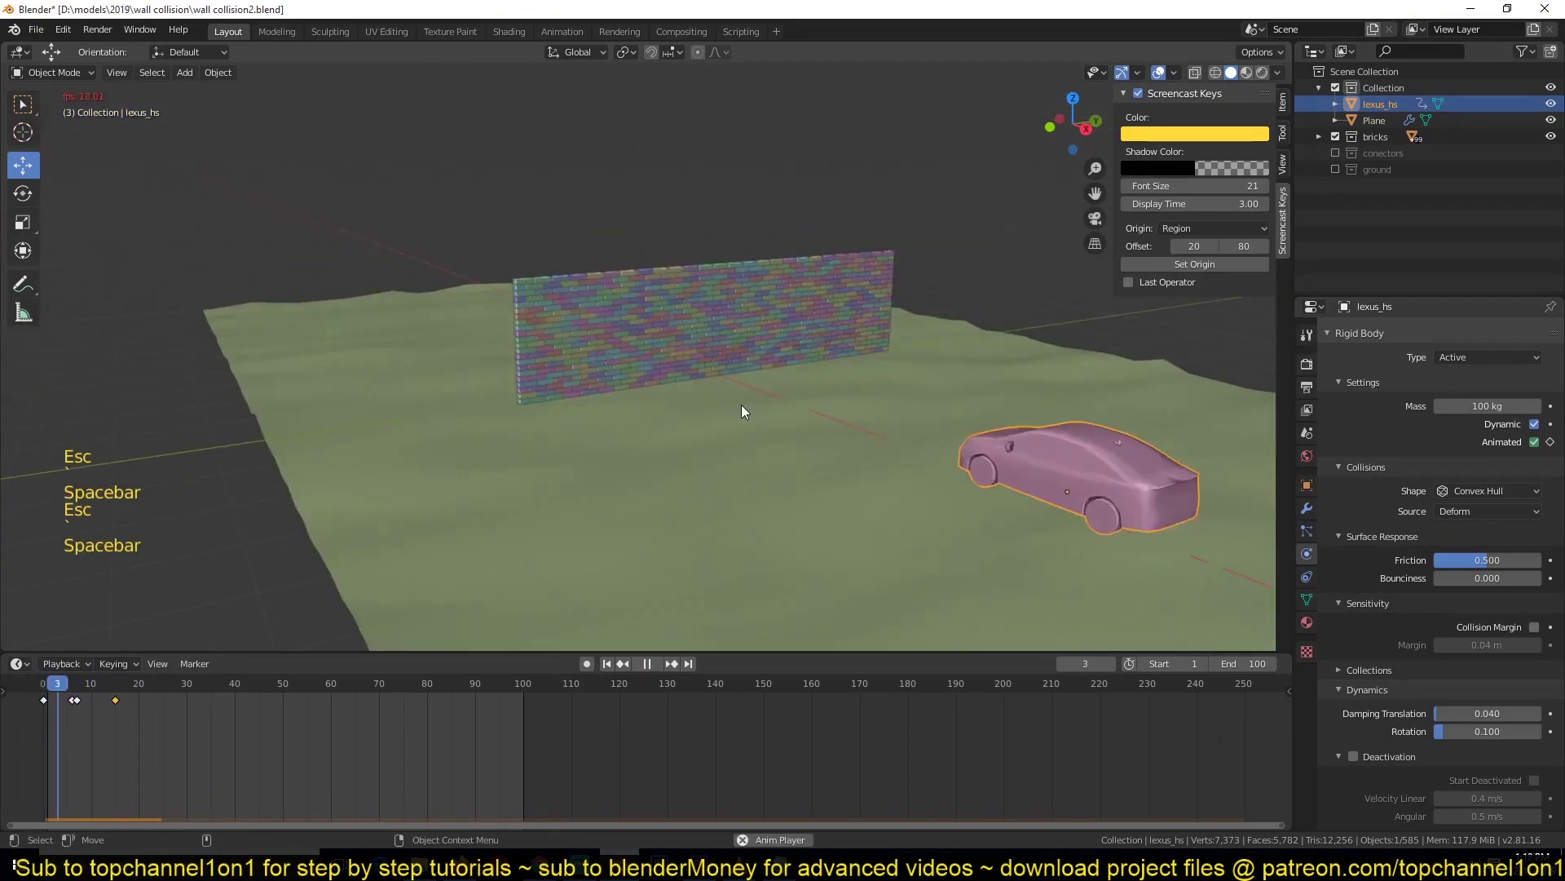
key("Escape")
key("space")
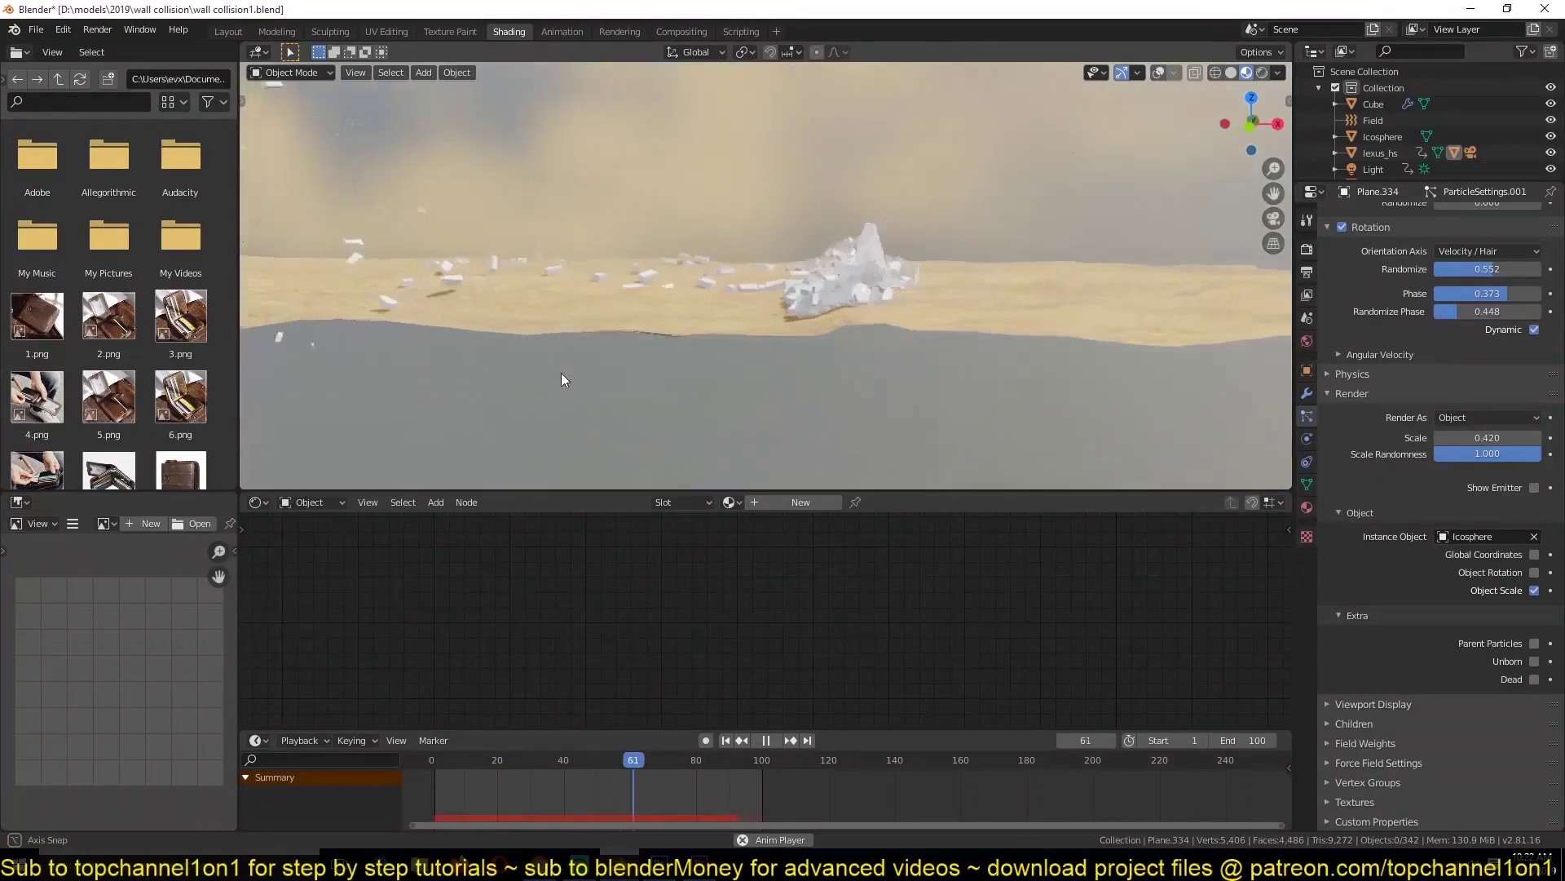
- Examine the playing crash, dust and debris in the wall collision1.blend scene from several angles
middle_click_drag(561, 379, 546, 380)
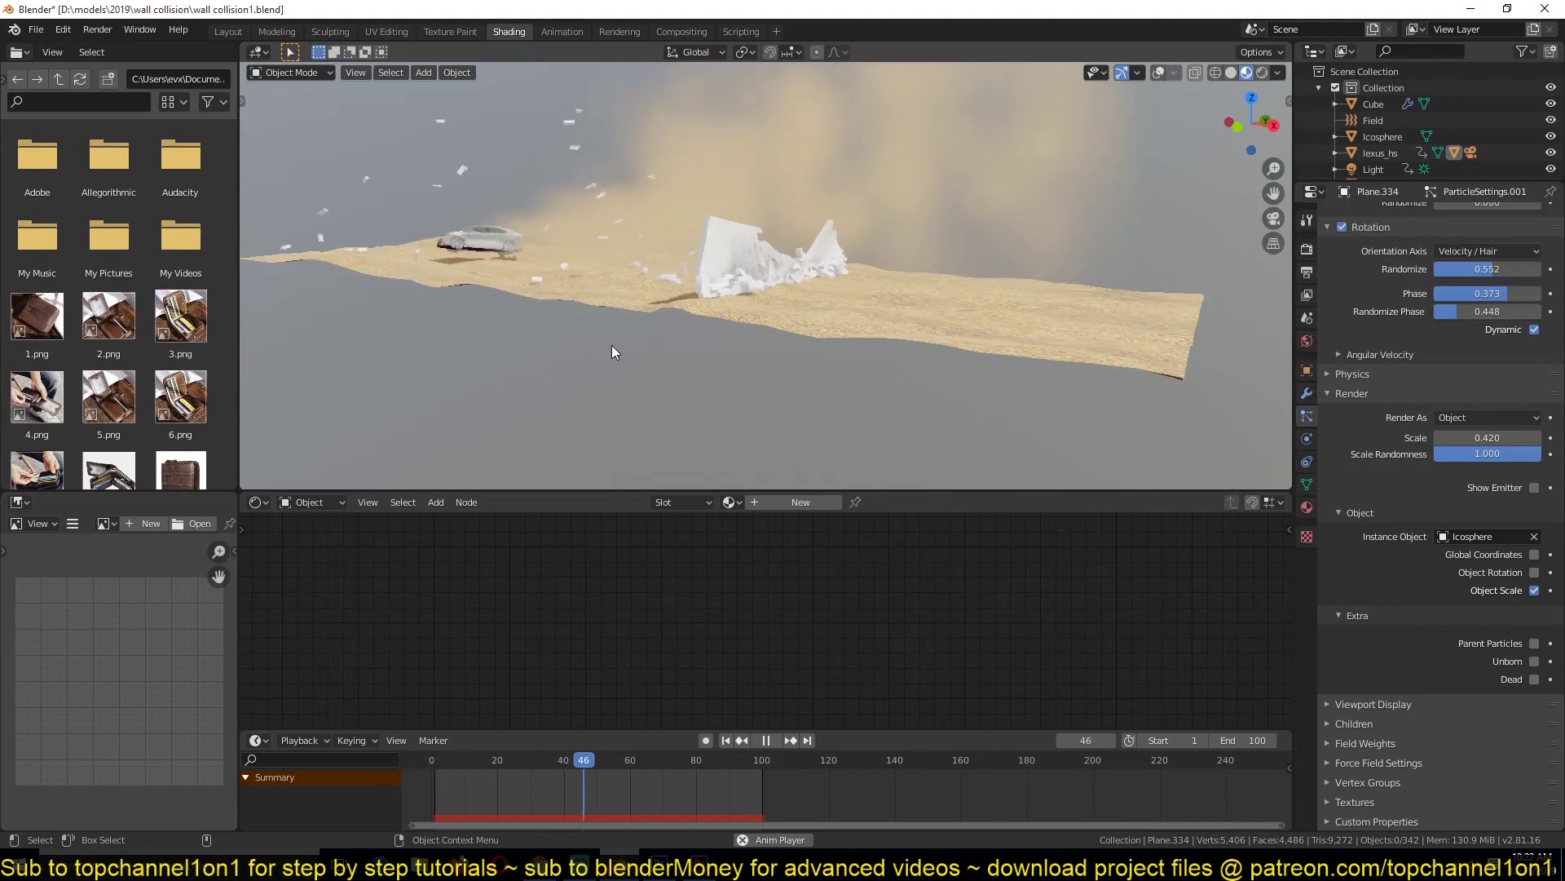
middle_click_drag(614, 352, 867, 287)
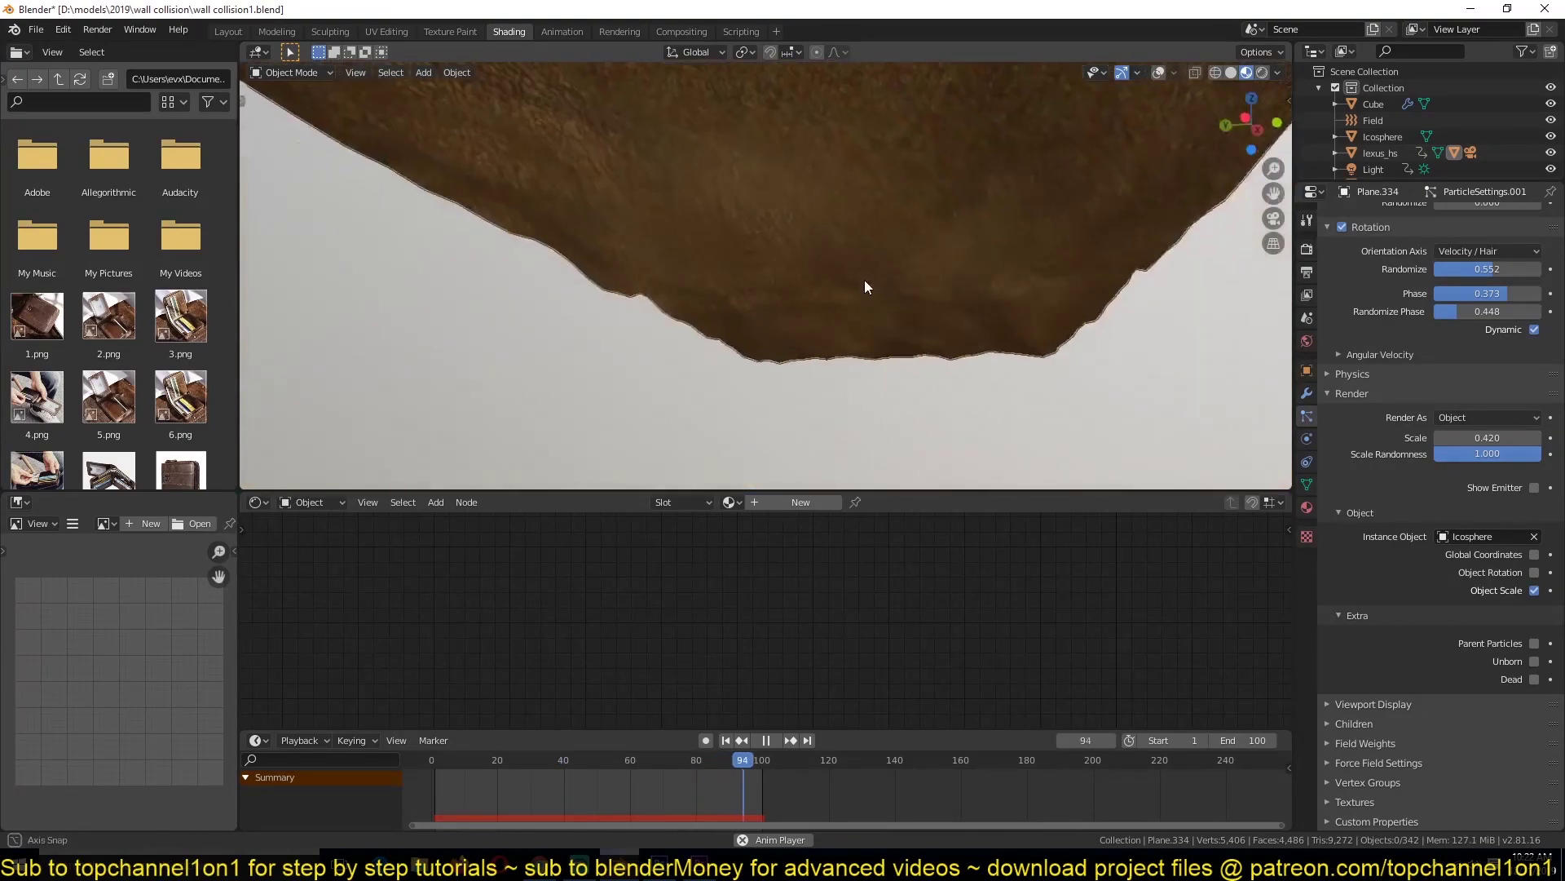